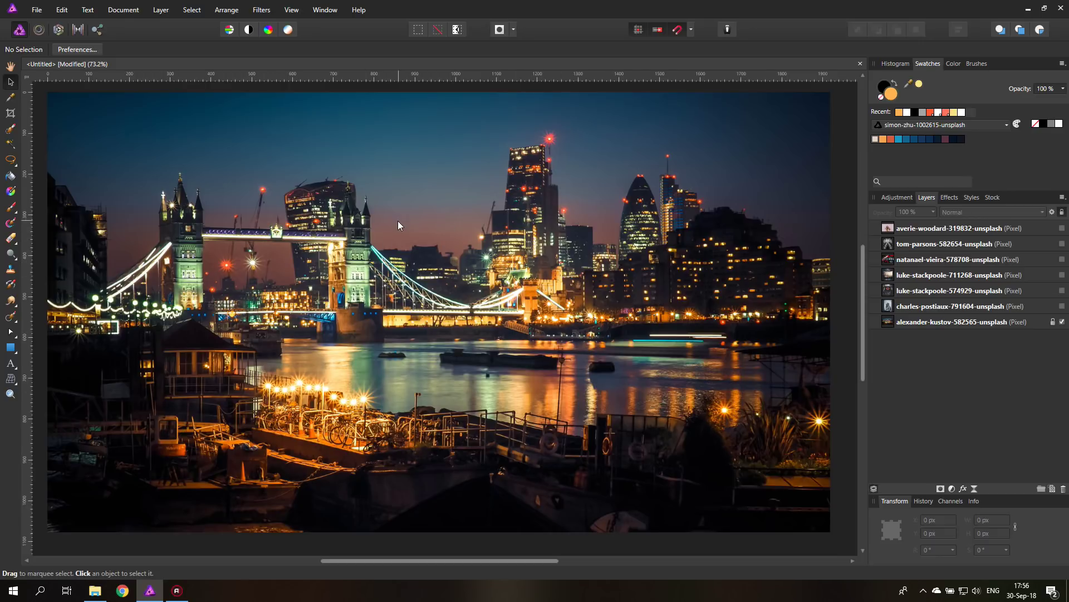
# - Add a live Gaussian Blur with Preserve Alpha and an 18.7 px radius to the bottom London photo
pyautogui.click(889, 323)
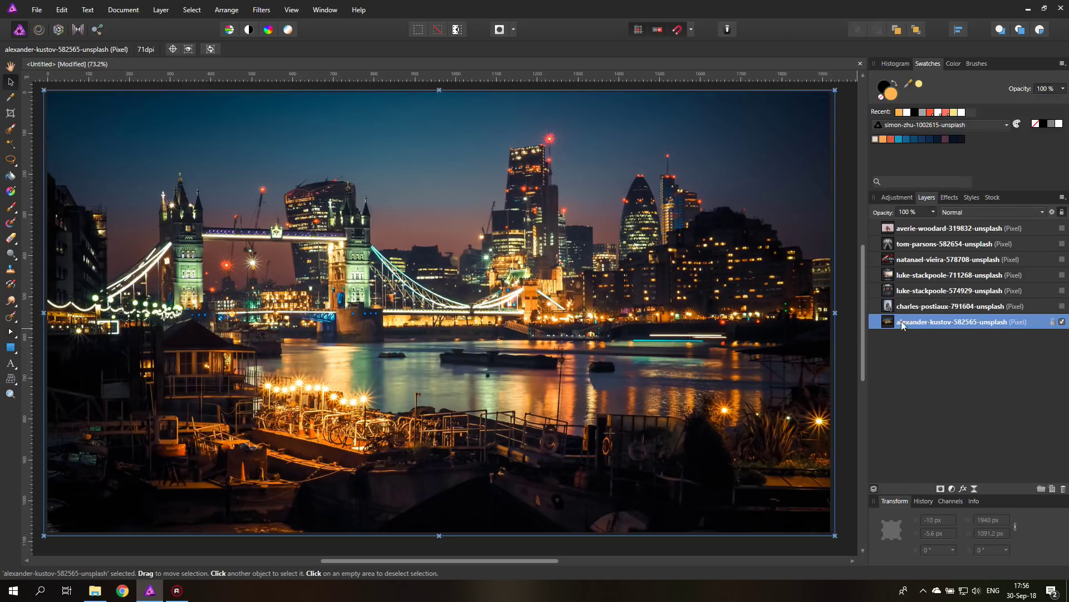
pyautogui.click(974, 487)
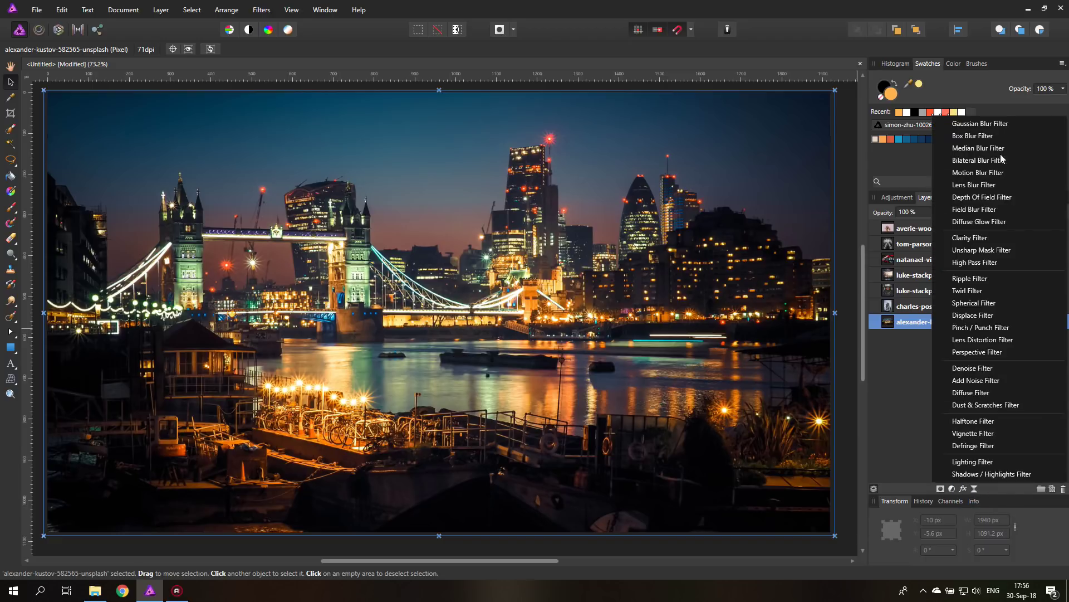
pyautogui.click(993, 125)
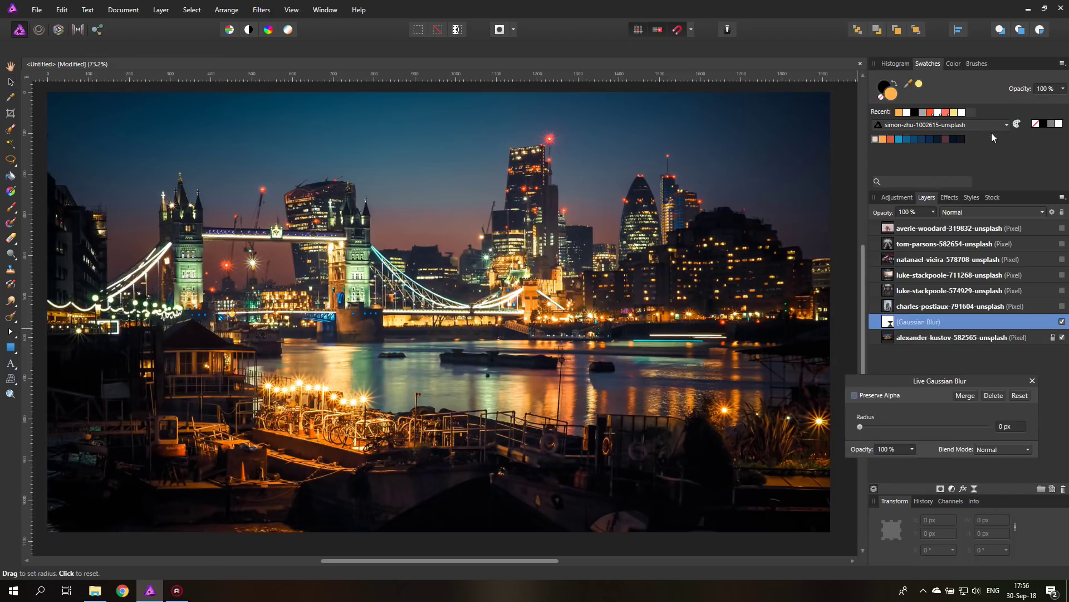
pyautogui.moveTo(865, 382); pyautogui.dragTo(741, 372)
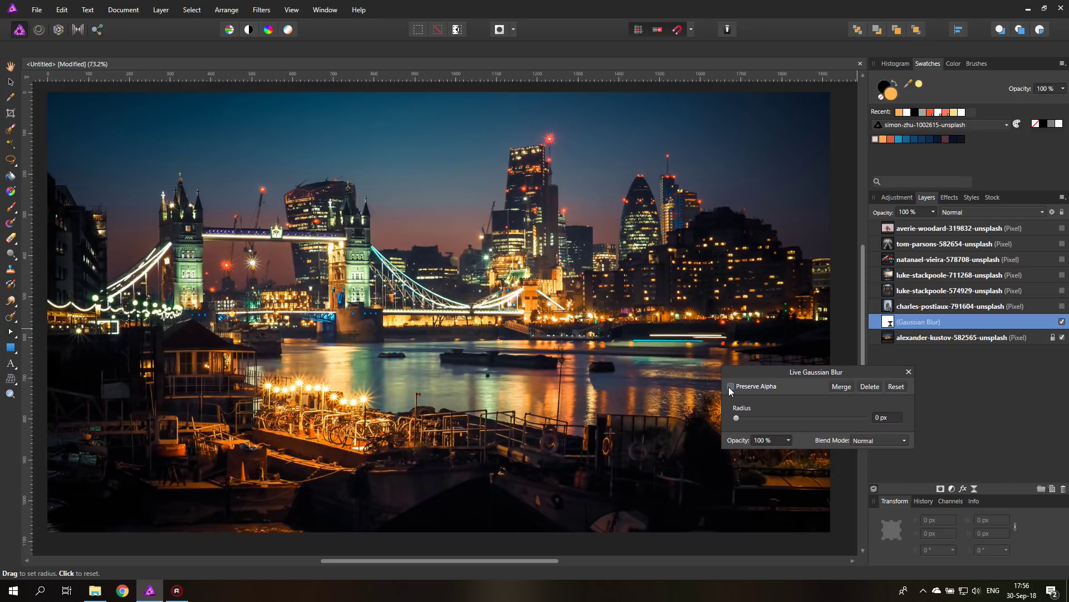
pyautogui.moveTo(738, 418); pyautogui.dragTo(807, 423)
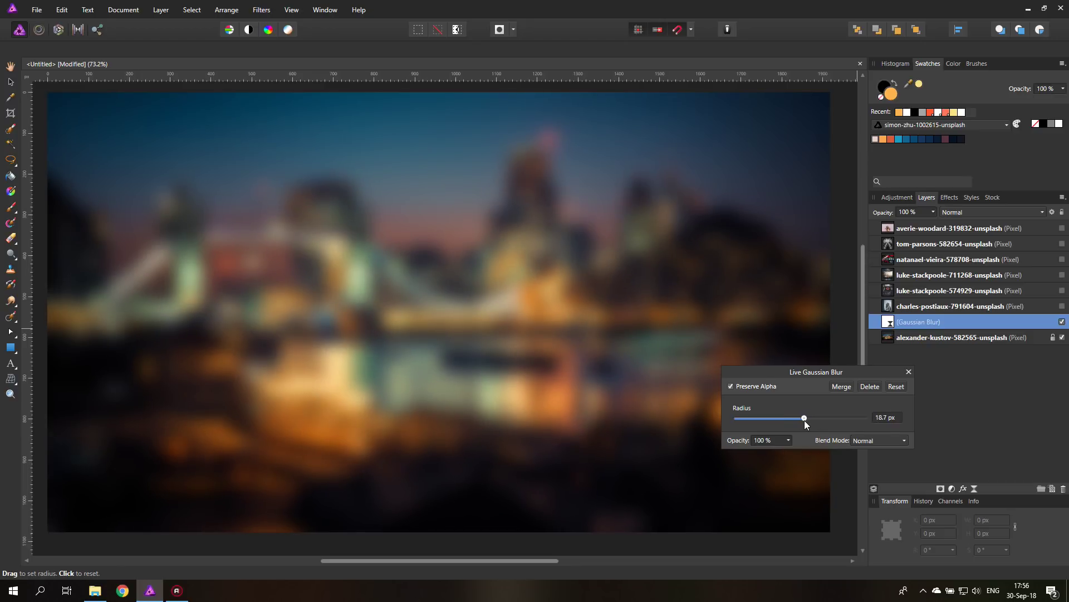
pyautogui.click(909, 372)
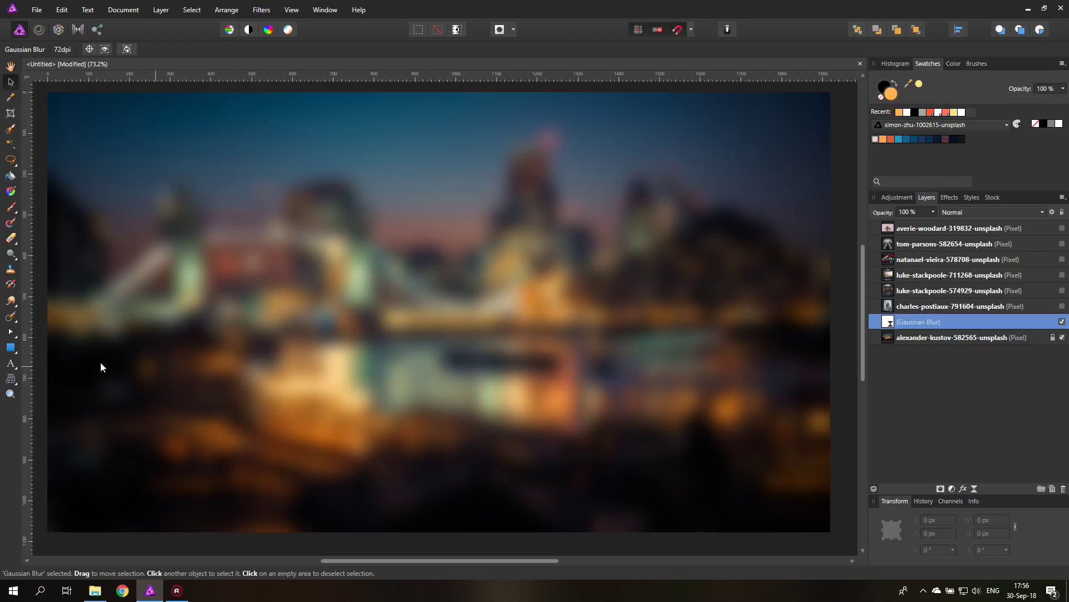
# - Draw a central rectangle, set it as the blur's mask, and stretch it up to the canvas top
pyautogui.click(11, 348)
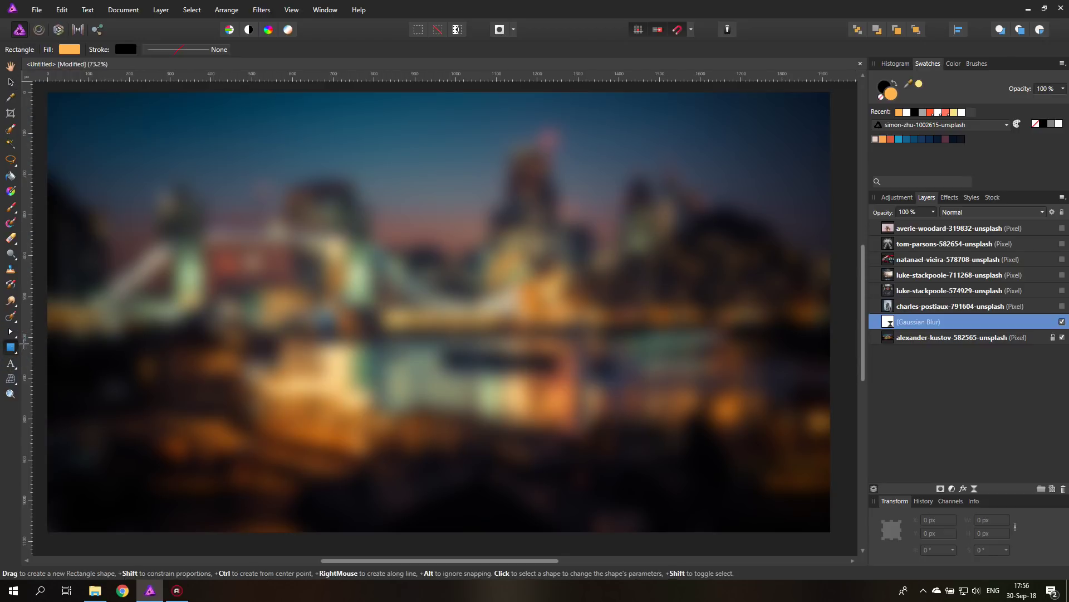
pyautogui.moveTo(415, 175)
pyautogui.mouseDown()
pyautogui.moveTo(565, 421)
pyautogui.moveTo(605, 452)
pyautogui.mouseUp()
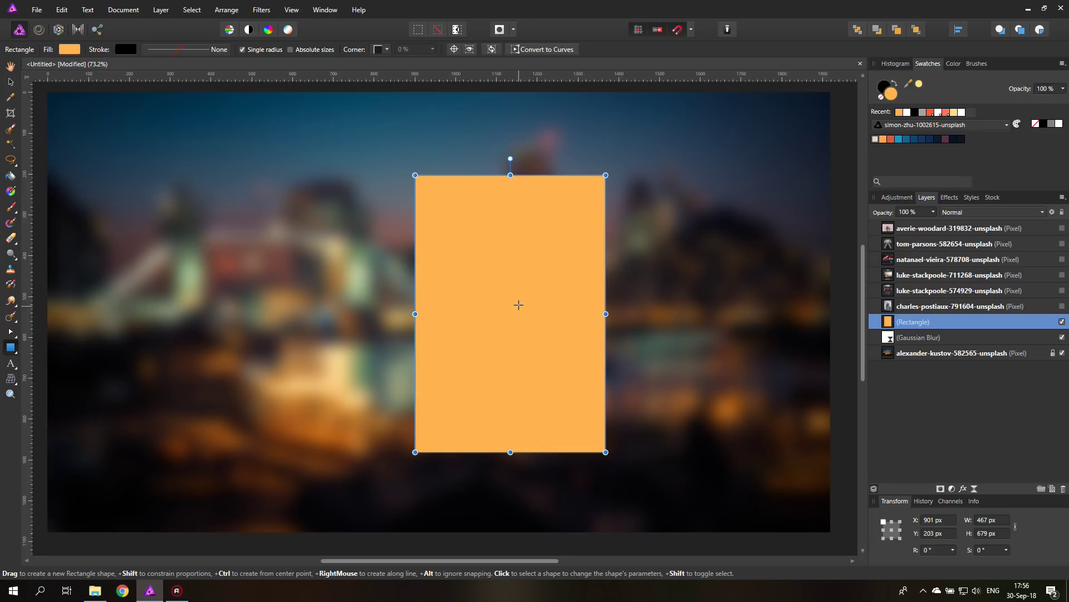
pyautogui.rightClick(890, 325)
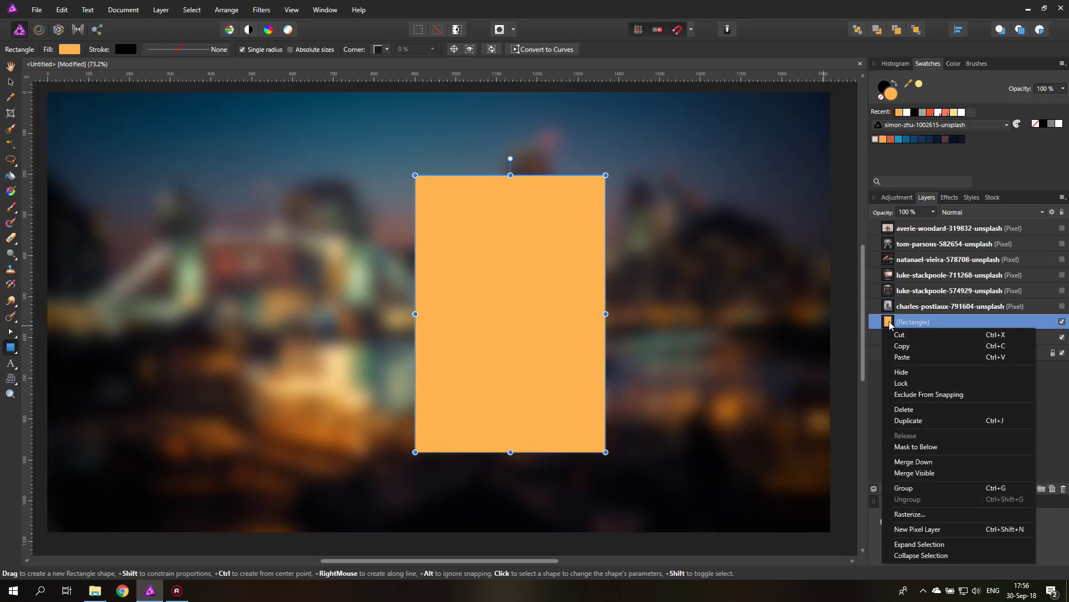
pyautogui.click(933, 448)
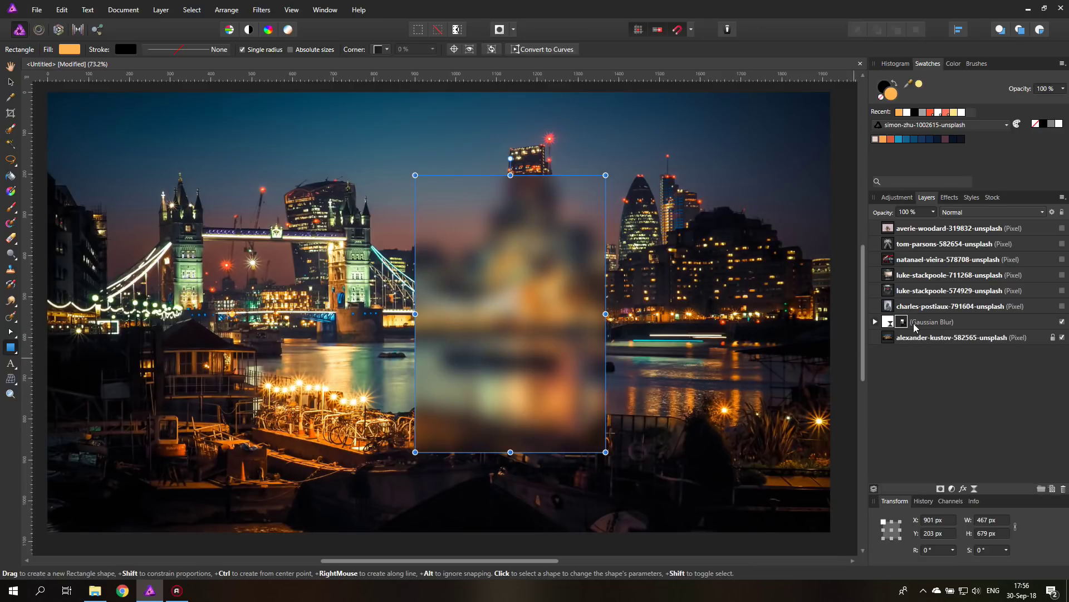
pyautogui.click(874, 322)
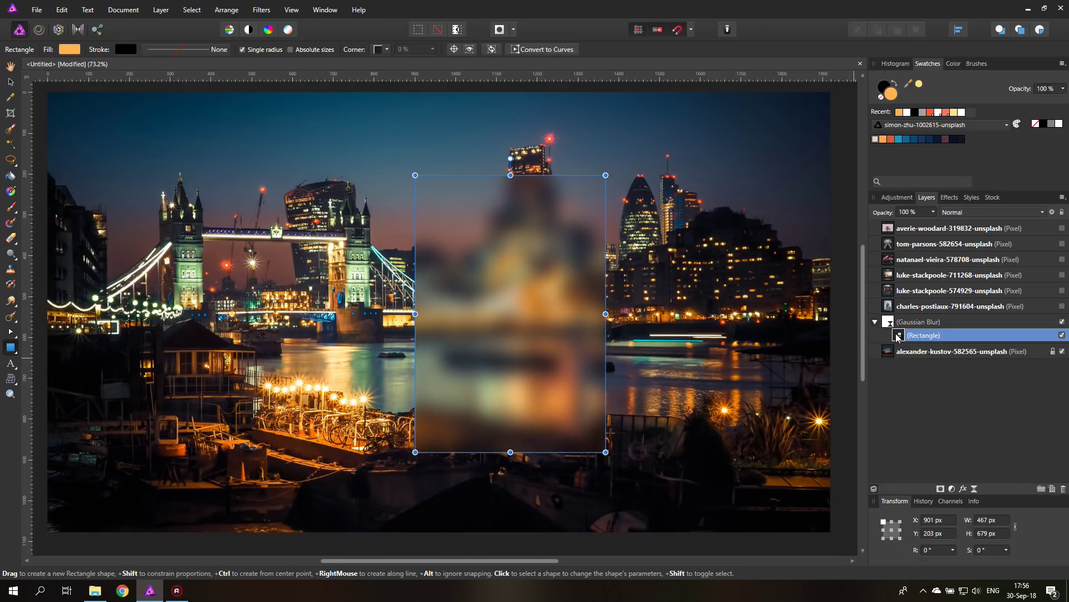
pyautogui.moveTo(510, 175); pyautogui.dragTo(504, 110)
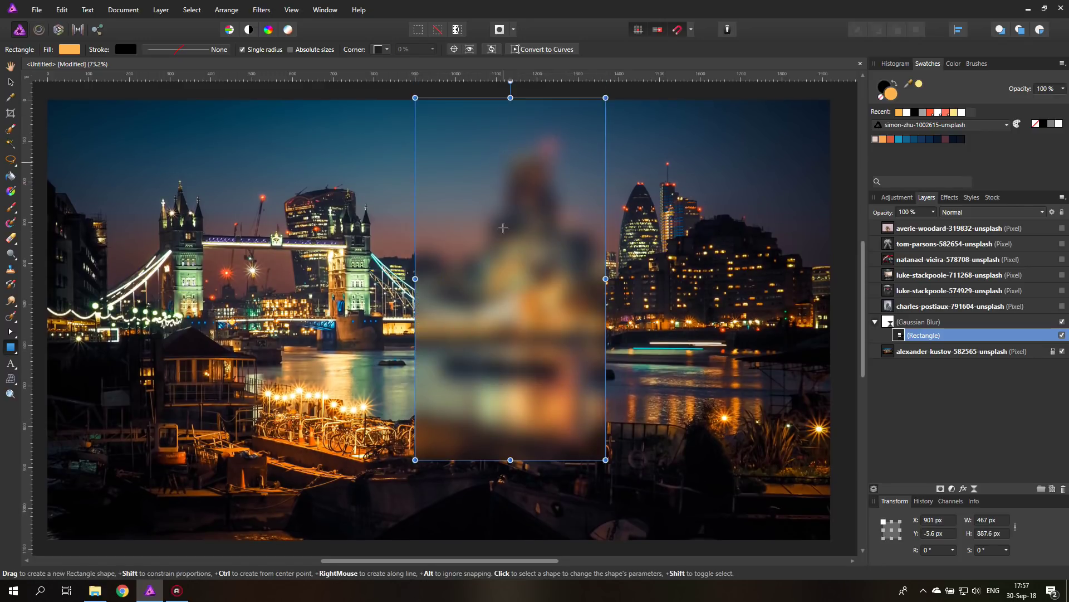
# - Enlarge the mask rectangle, rotate it to −15° and shift it down-right over the photo's right side
pyautogui.click(10, 393)
pyautogui.keyDown('alt'); pyautogui.click(450, 349); pyautogui.keyUp('alt')
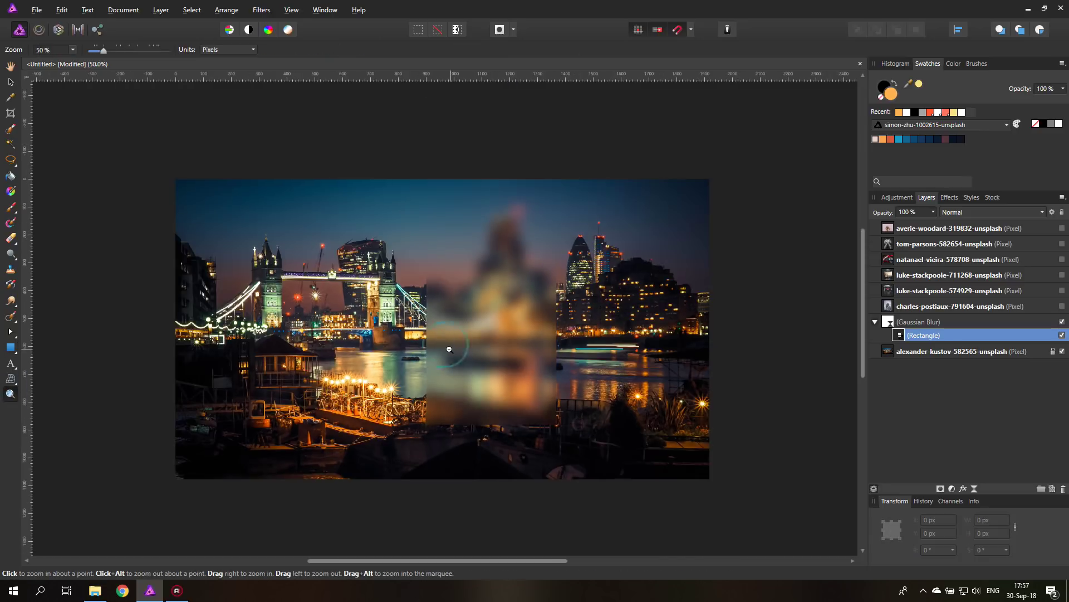
pyautogui.click(10, 82)
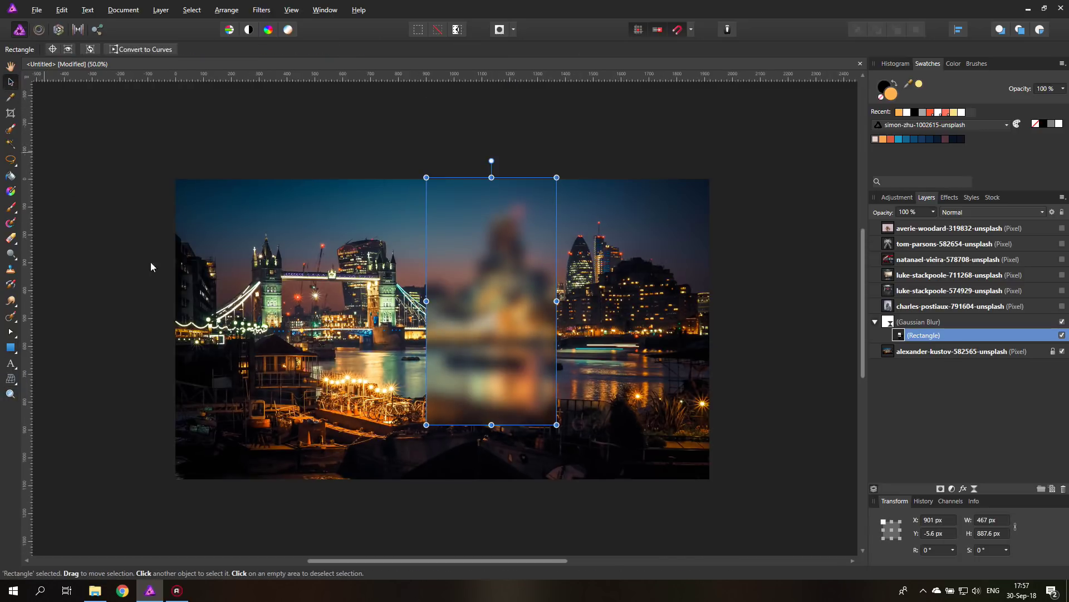
pyautogui.moveTo(490, 422); pyautogui.dragTo(491, 525)
pyautogui.moveTo(492, 177); pyautogui.dragTo(493, 107)
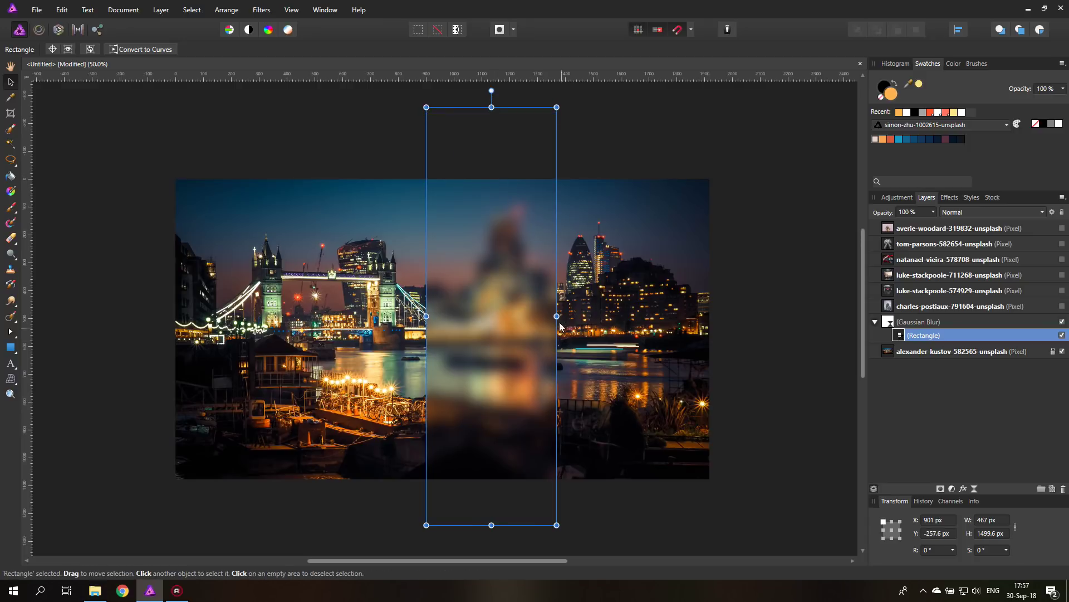
pyautogui.moveTo(557, 316); pyautogui.dragTo(793, 331)
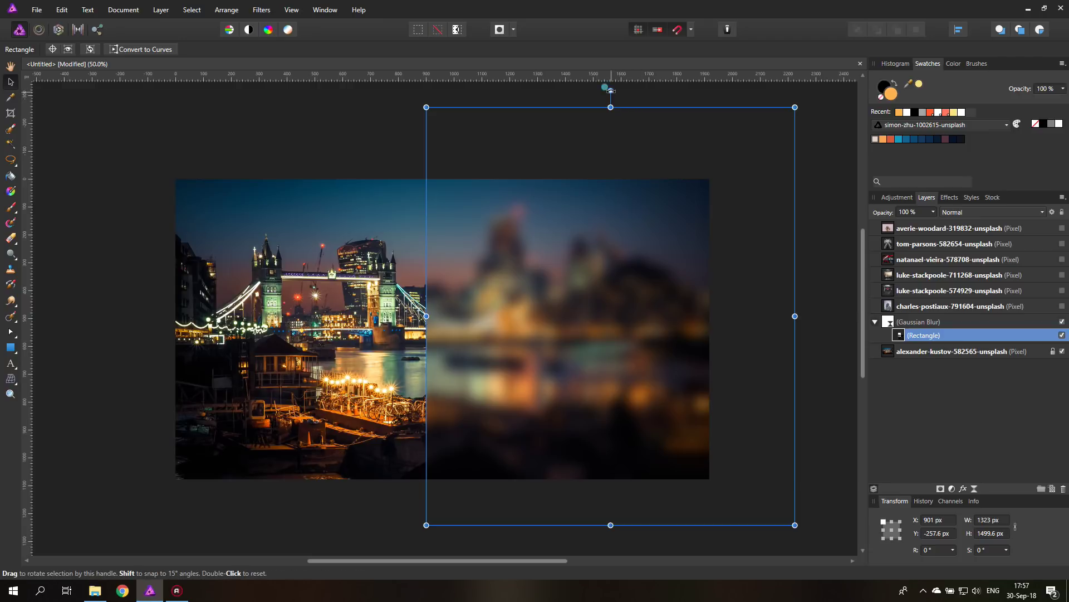
pyautogui.moveTo(606, 87); pyautogui.dragTo(652, 91)
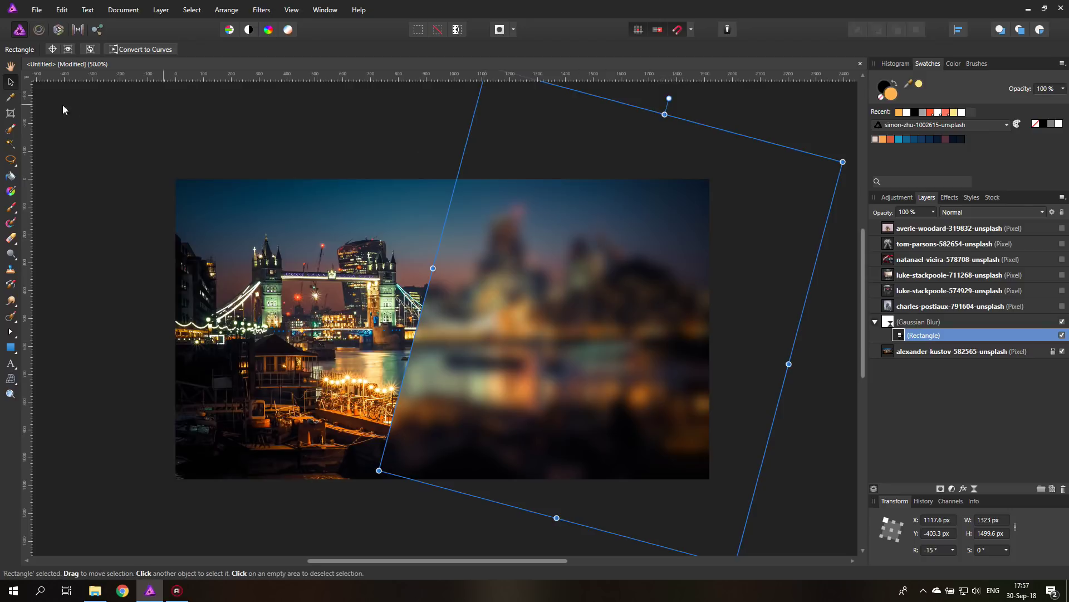
pyautogui.moveTo(550, 298); pyautogui.dragTo(571, 340)
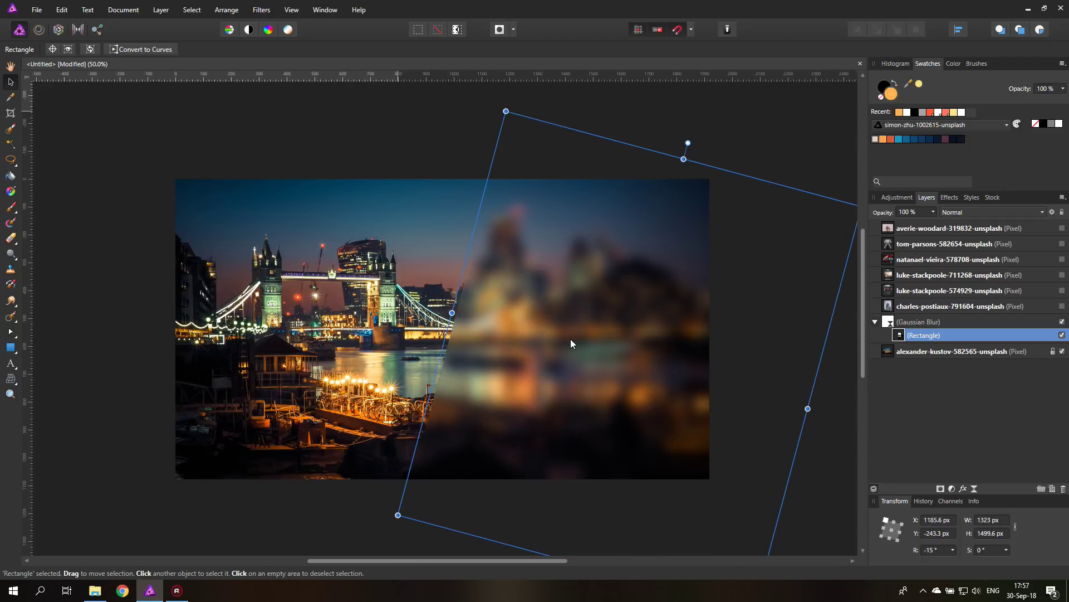
pyautogui.click(198, 154)
pyautogui.hotkey('ctrl', '0')
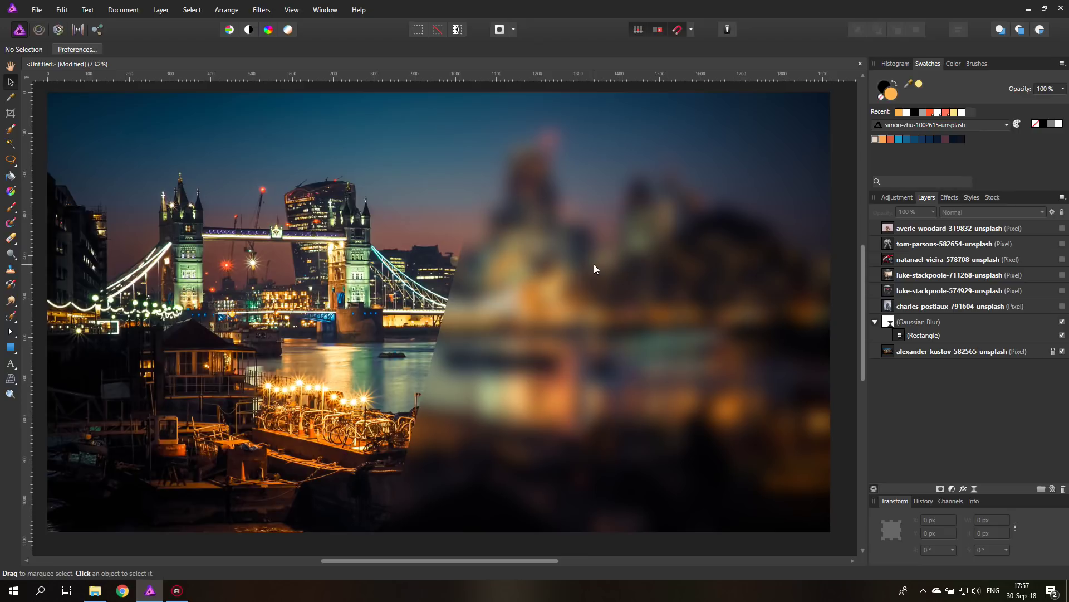
# - Add white art text 'This is London' right of centre, nudged slightly lower
pyautogui.click(11, 363)
pyautogui.moveTo(512, 288); pyautogui.dragTo(537, 307)
pyautogui.write('This is London')
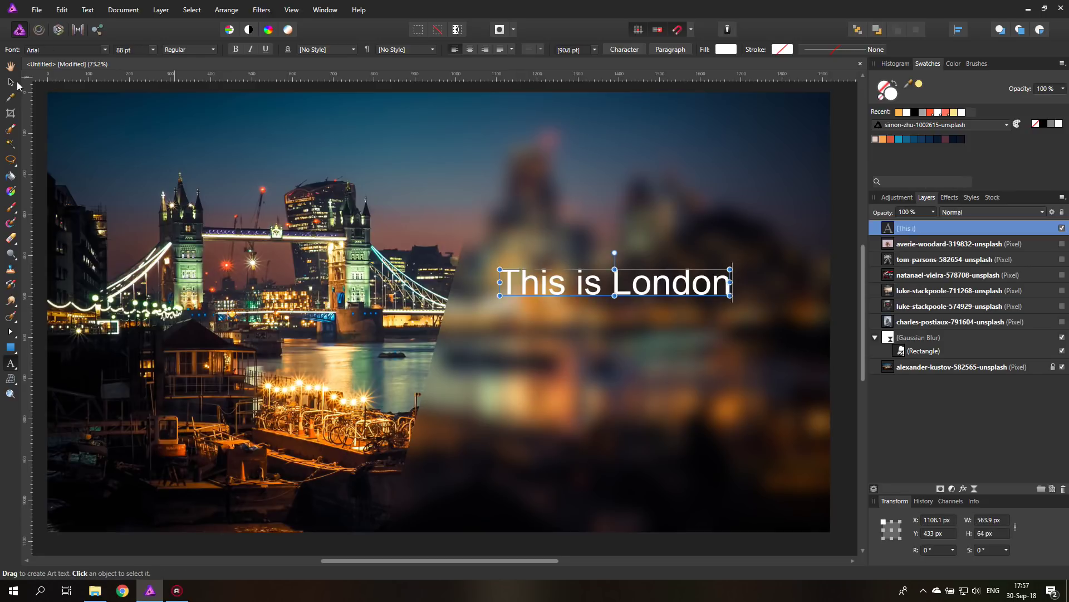
pyautogui.press('Escape')
pyautogui.moveTo(568, 288); pyautogui.dragTo(569, 305)
pyautogui.click(842, 257)
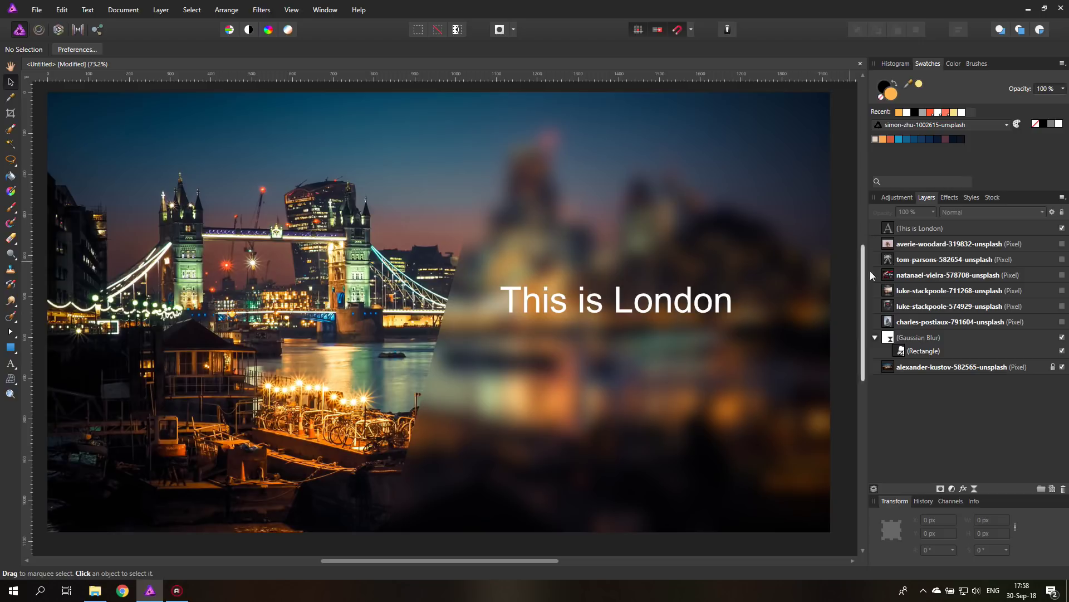
# - Replace the blur layer with a black 975 × 1144 px rectangle at 25% opacity across the middle
pyautogui.click(885, 337)
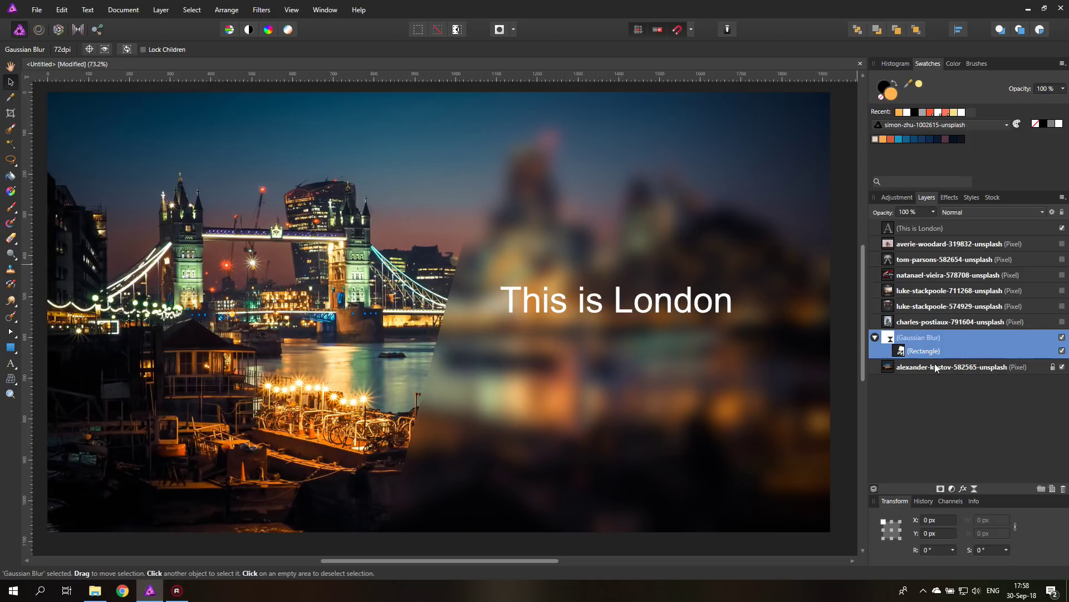
pyautogui.click(1064, 489)
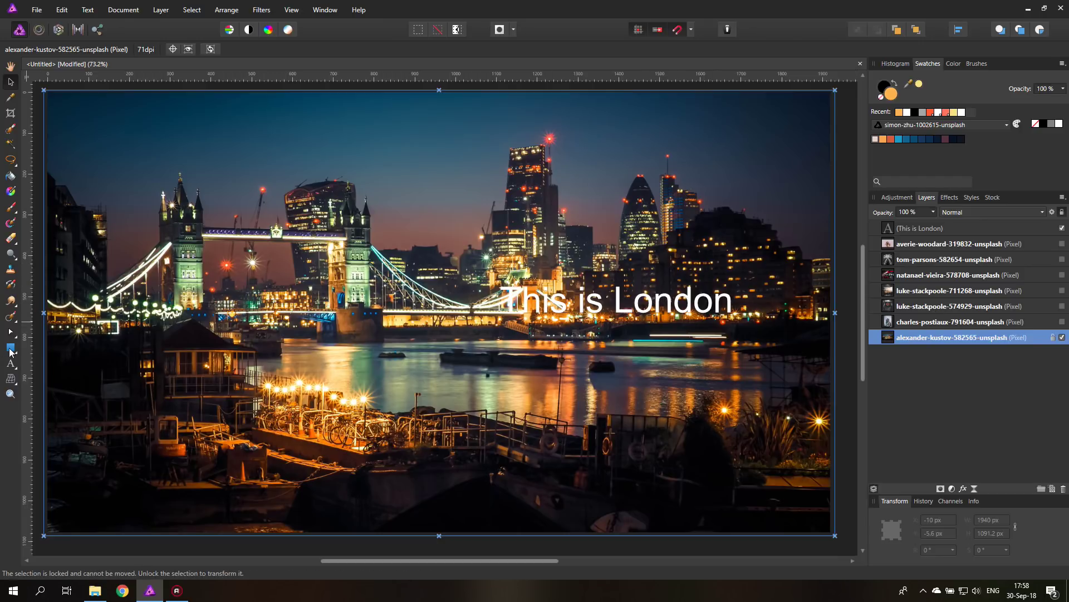
pyautogui.click(10, 347)
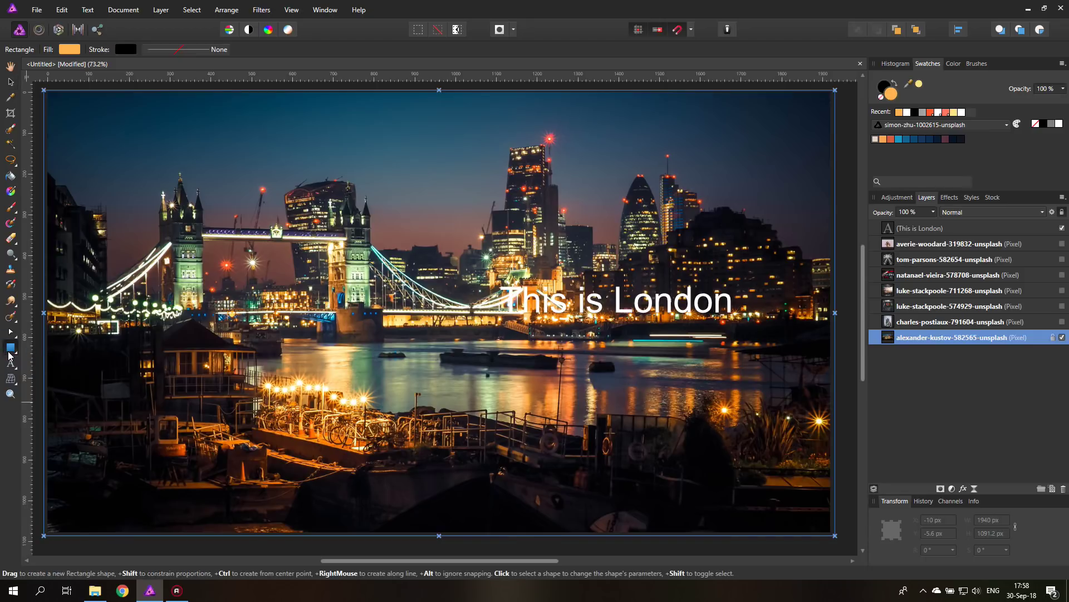
pyautogui.click(70, 49)
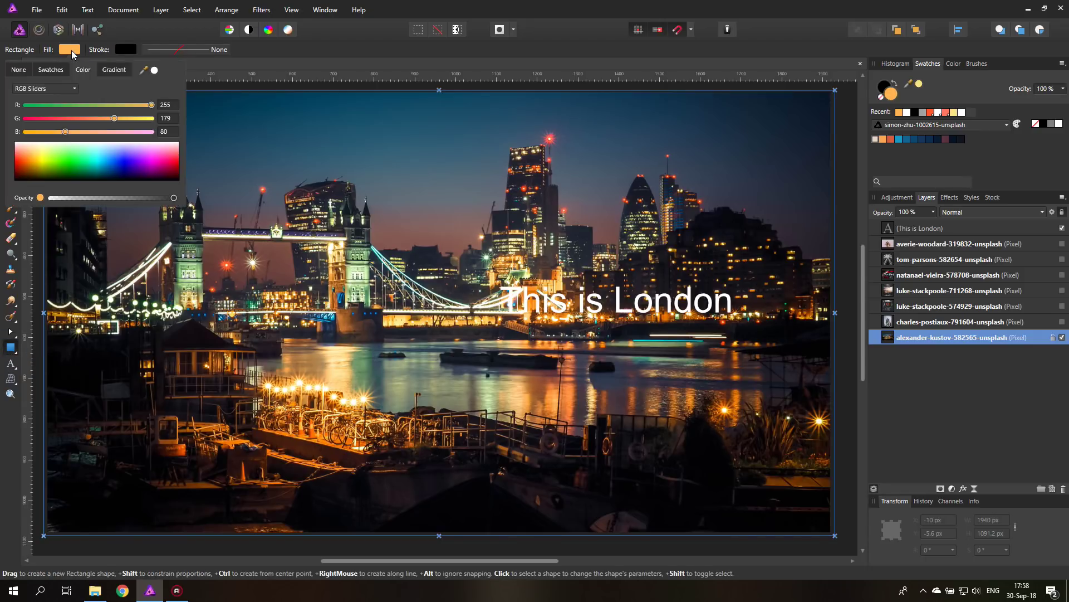
pyautogui.moveTo(56, 150); pyautogui.dragTo(82, 196)
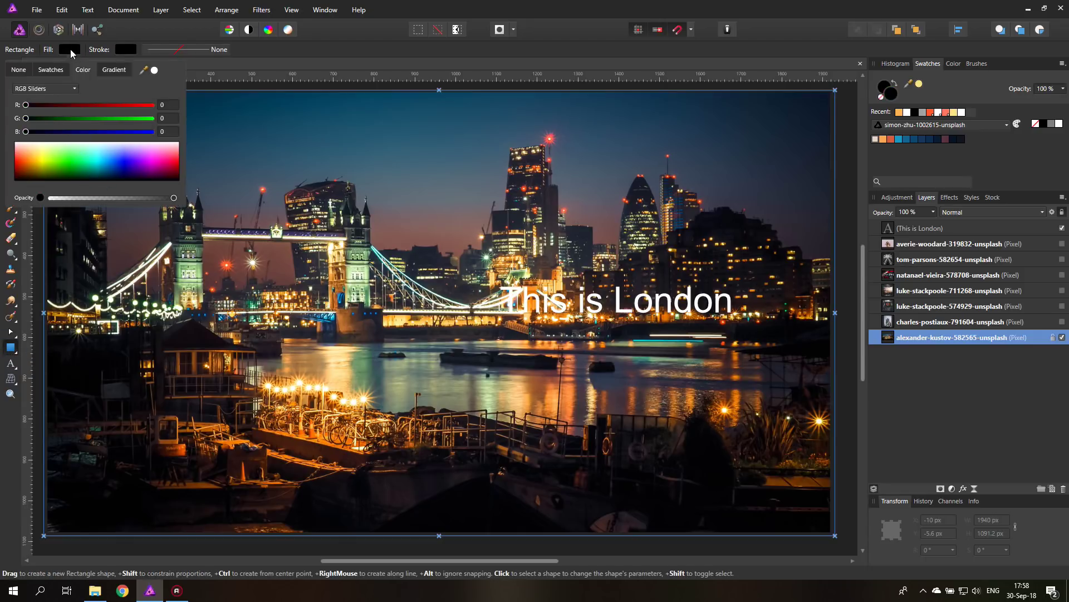
pyautogui.moveTo(333, 86); pyautogui.dragTo(731, 550)
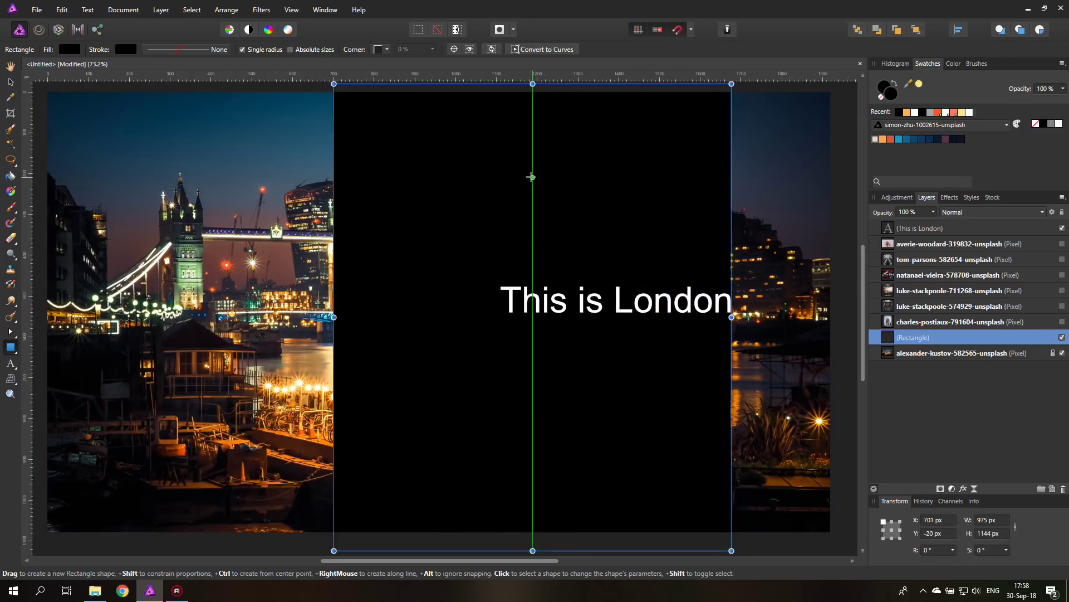
pyautogui.click(905, 213)
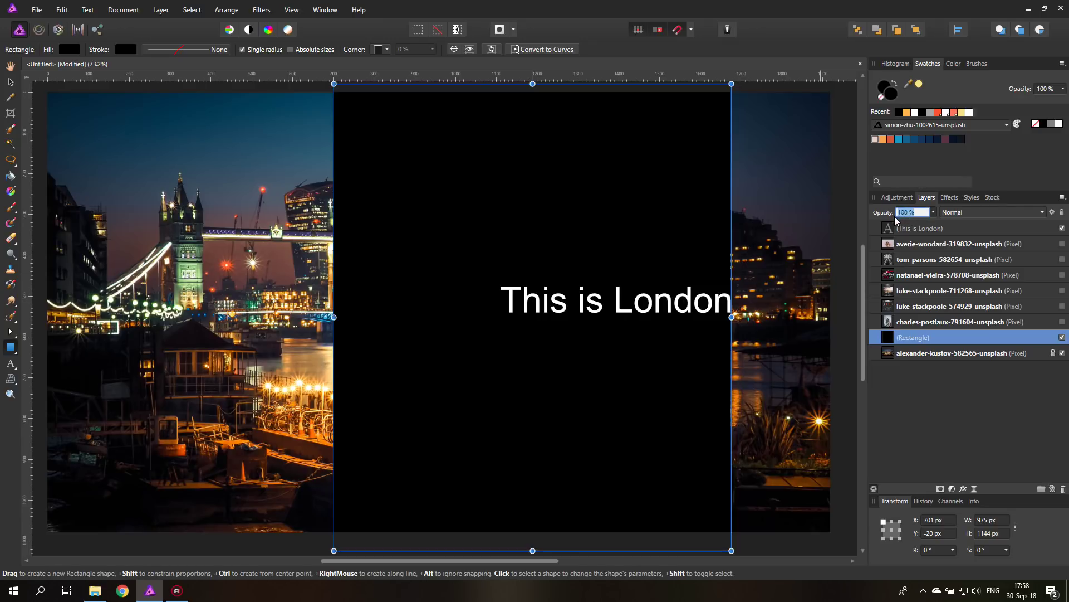
pyautogui.write('25')
pyautogui.press('Return')
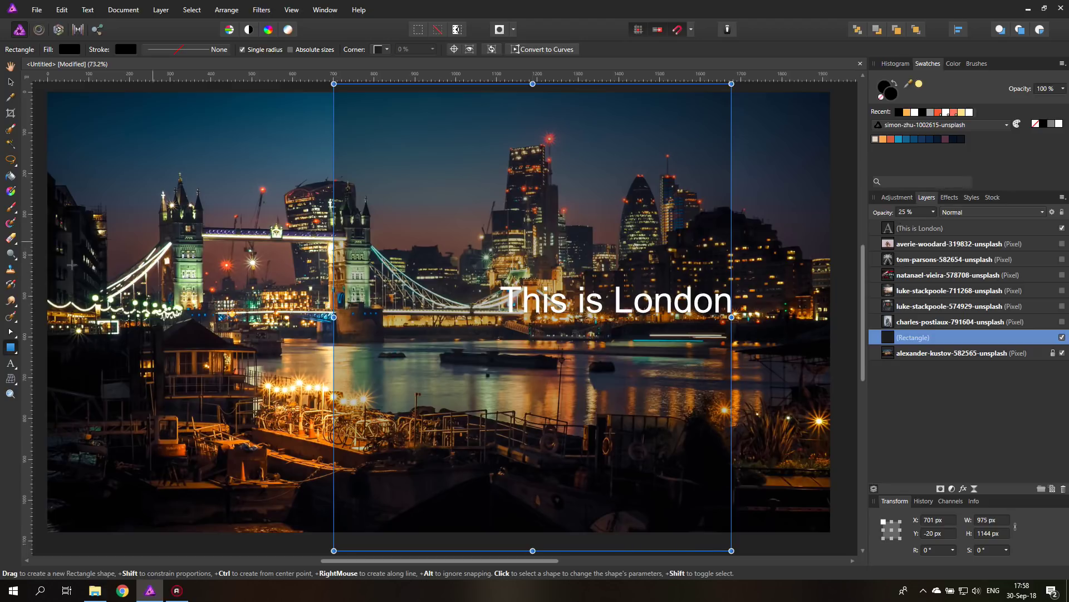
# - Enlarge the dark rectangle to 1459 × 1505 px, tilt it −15°, and Alt-drag a copy slightly right
pyautogui.click(10, 394)
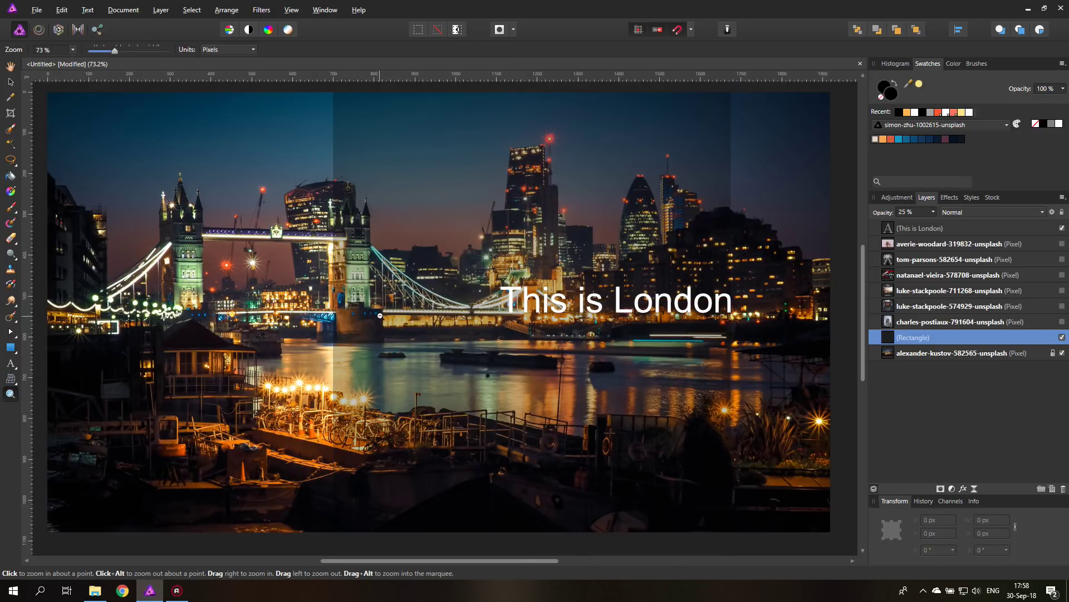
pyautogui.keyDown('alt'); pyautogui.click(382, 315); pyautogui.keyUp('alt')
pyautogui.click(10, 82)
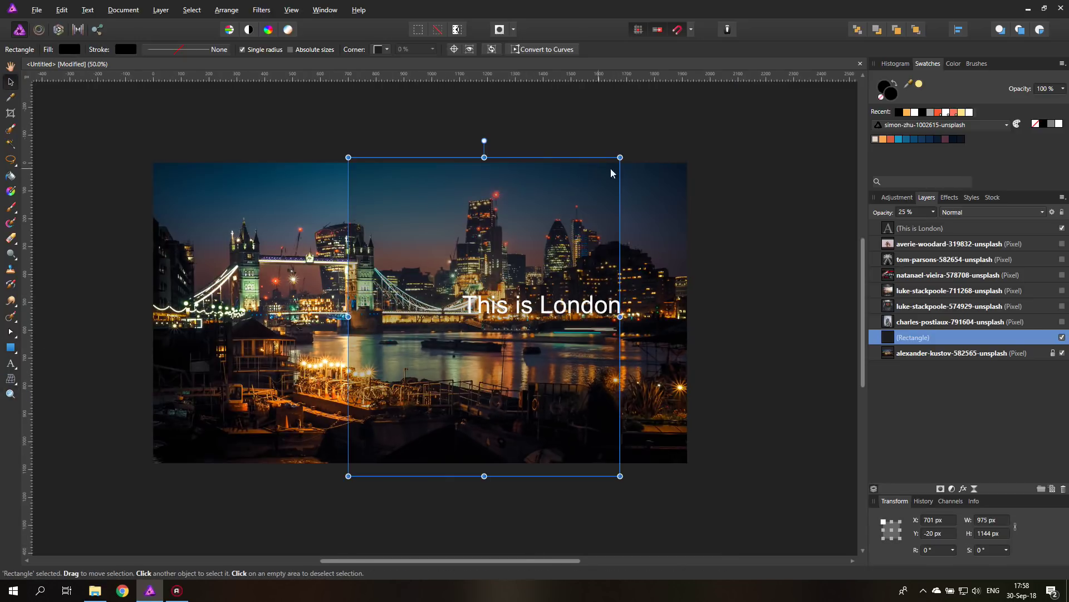
pyautogui.moveTo(482, 141); pyautogui.dragTo(482, 119)
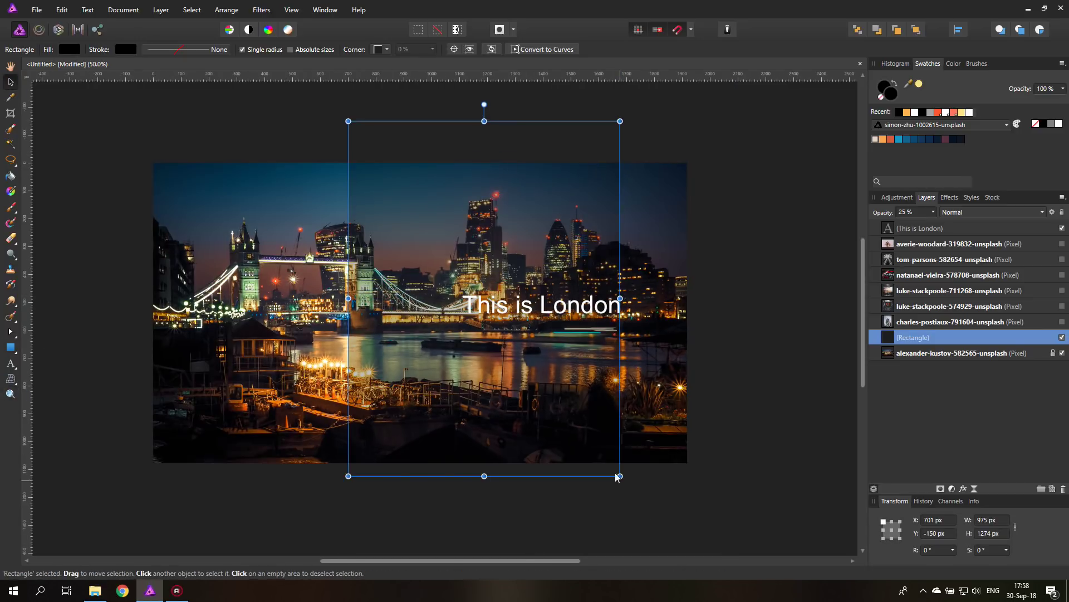
pyautogui.moveTo(619, 476); pyautogui.dragTo(756, 541)
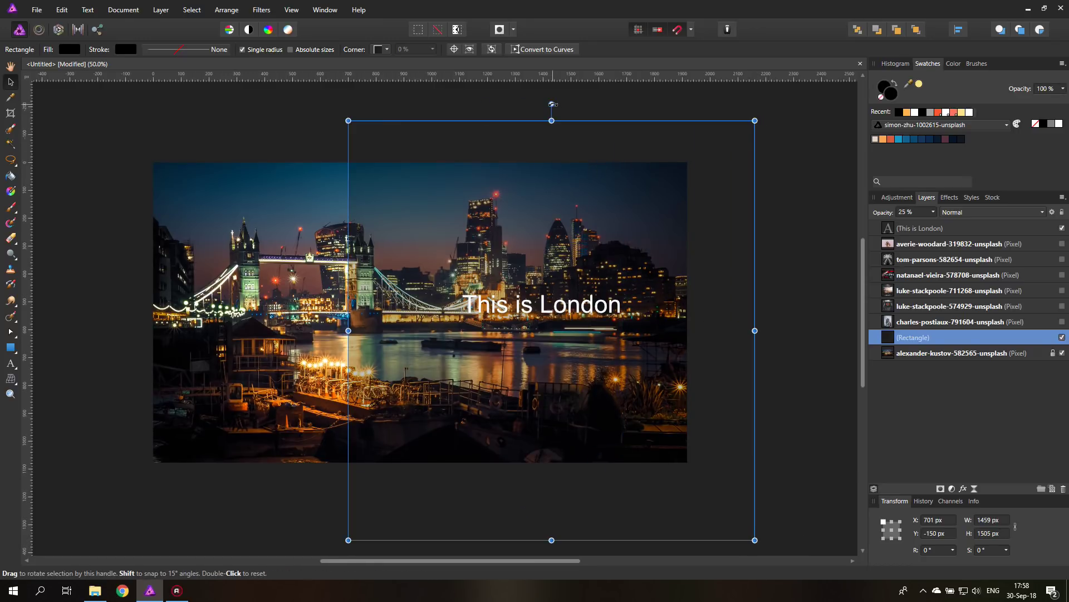
pyautogui.moveTo(553, 104); pyautogui.dragTo(588, 103)
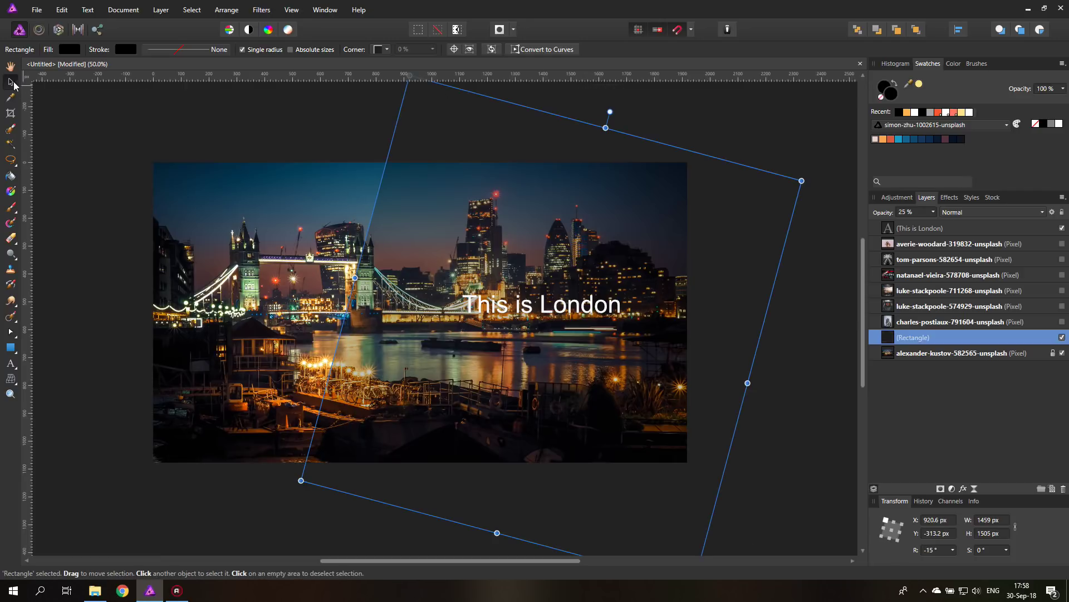
pyautogui.moveTo(503, 244); pyautogui.dragTo(568, 257)
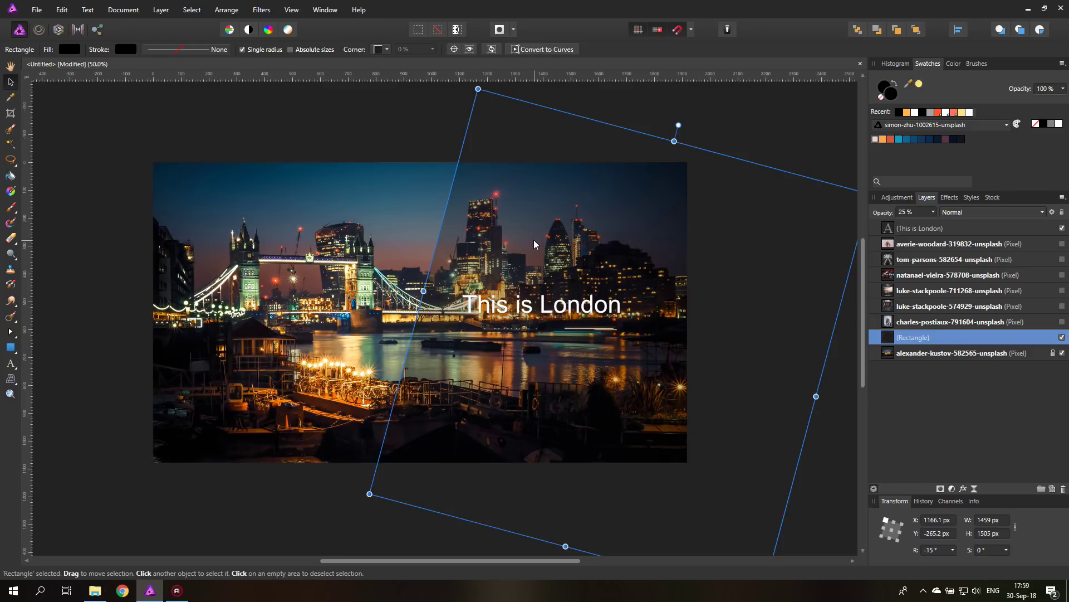
pyautogui.moveTo(534, 241)
pyautogui.mouseDown()
pyautogui.moveTo(524, 239)
pyautogui.moveTo(534, 240)
pyautogui.mouseUp()
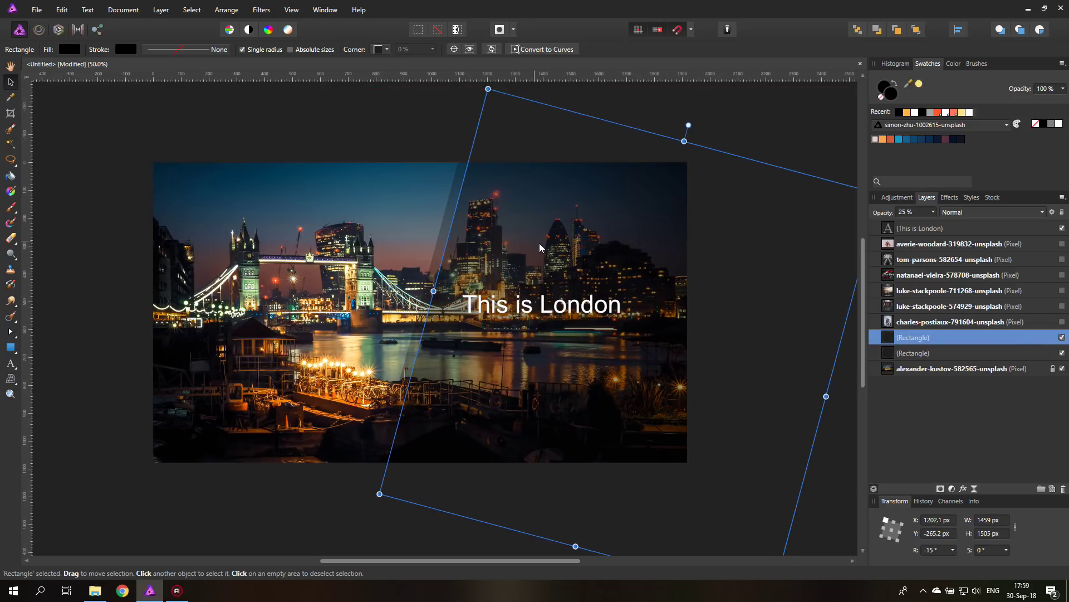
# - Alt-drag another stripe copy further right, then zoom in on the photo
pyautogui.moveTo(508, 238); pyautogui.dragTo(558, 251)
pyautogui.click(10, 393)
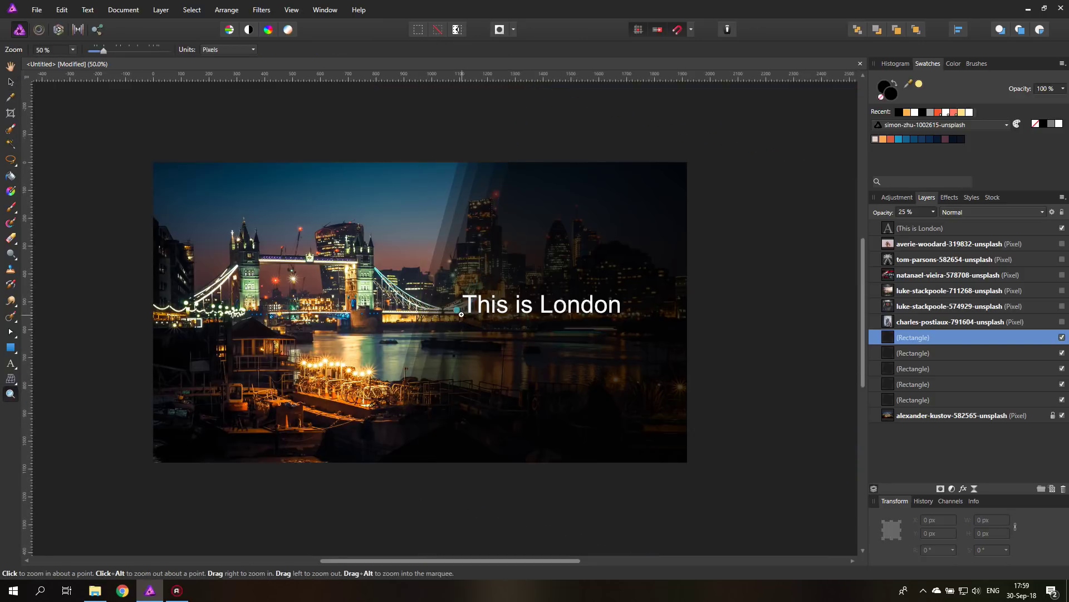
pyautogui.click(460, 321)
pyautogui.moveTo(457, 162); pyautogui.dragTo(433, 182)
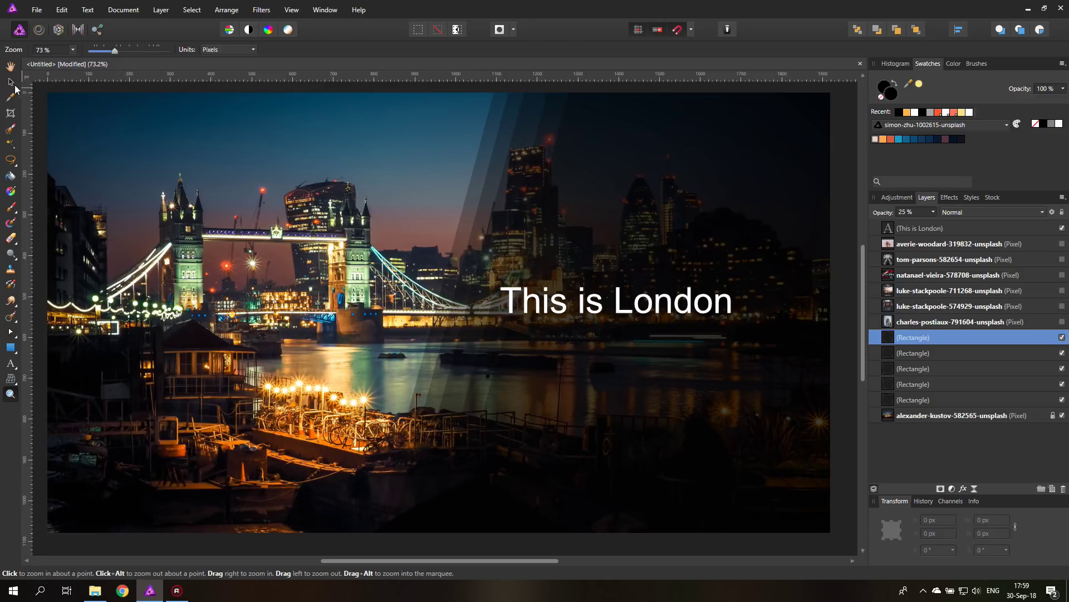
# - Select the second stripe rectangle and nudge it into alignment with the others
pyautogui.click(11, 82)
pyautogui.moveTo(522, 135); pyautogui.dragTo(526, 150)
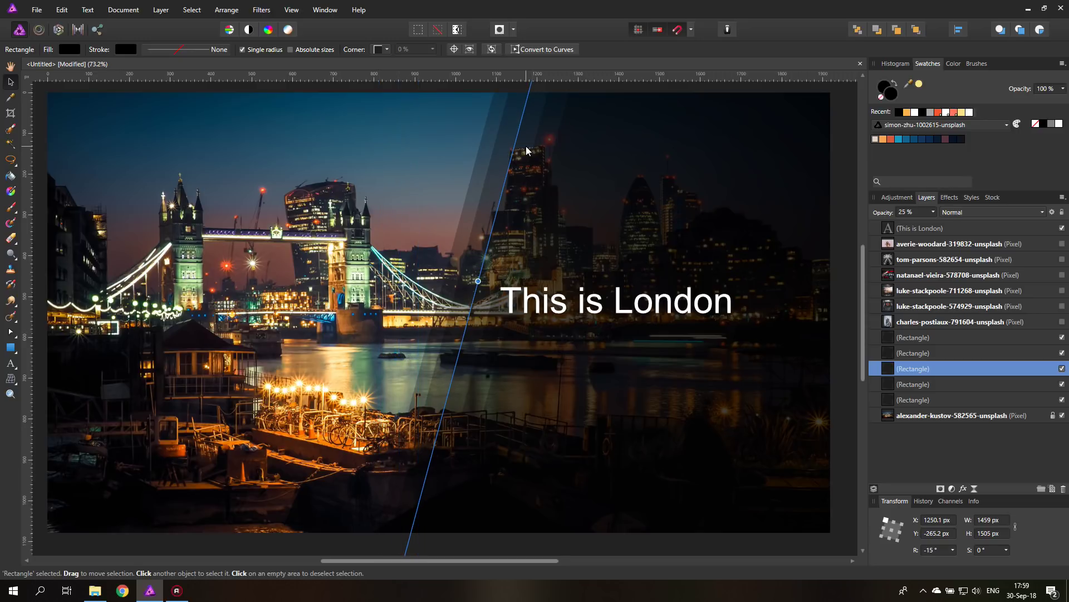
pyautogui.click(539, 174)
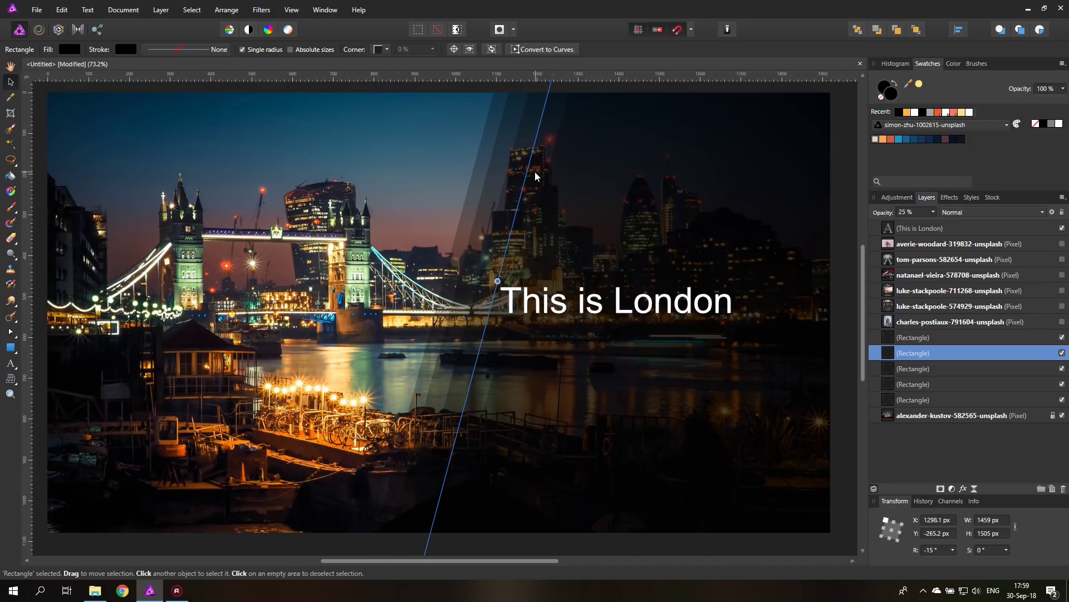
pyautogui.moveTo(536, 174); pyautogui.dragTo(534, 177)
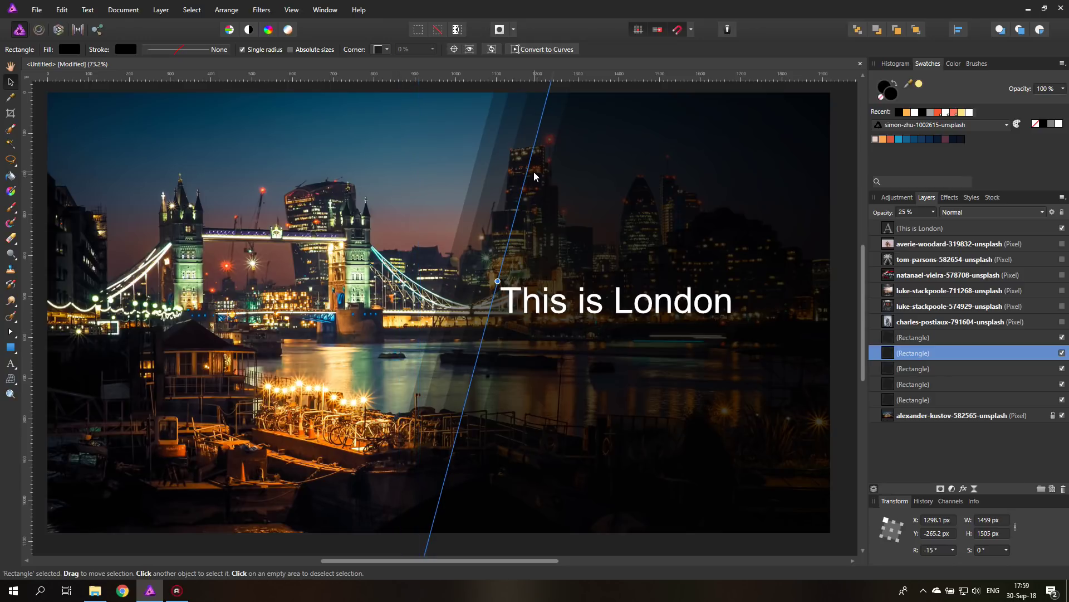
# - Drag the 'This is London' headline up and to the right over the dark stripes
pyautogui.click(43, 101)
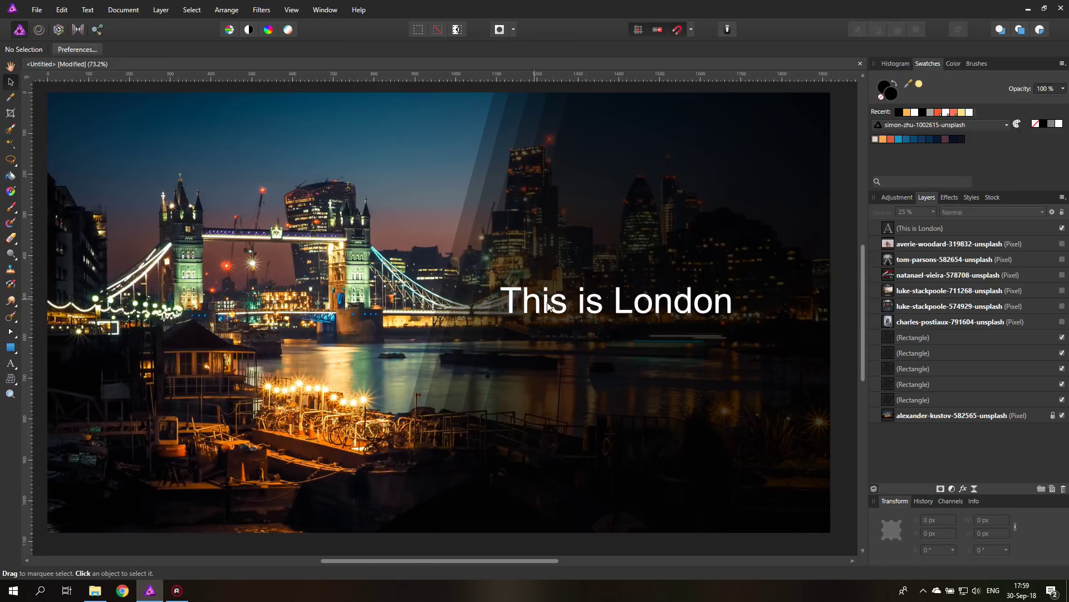
pyautogui.moveTo(555, 310); pyautogui.dragTo(603, 282)
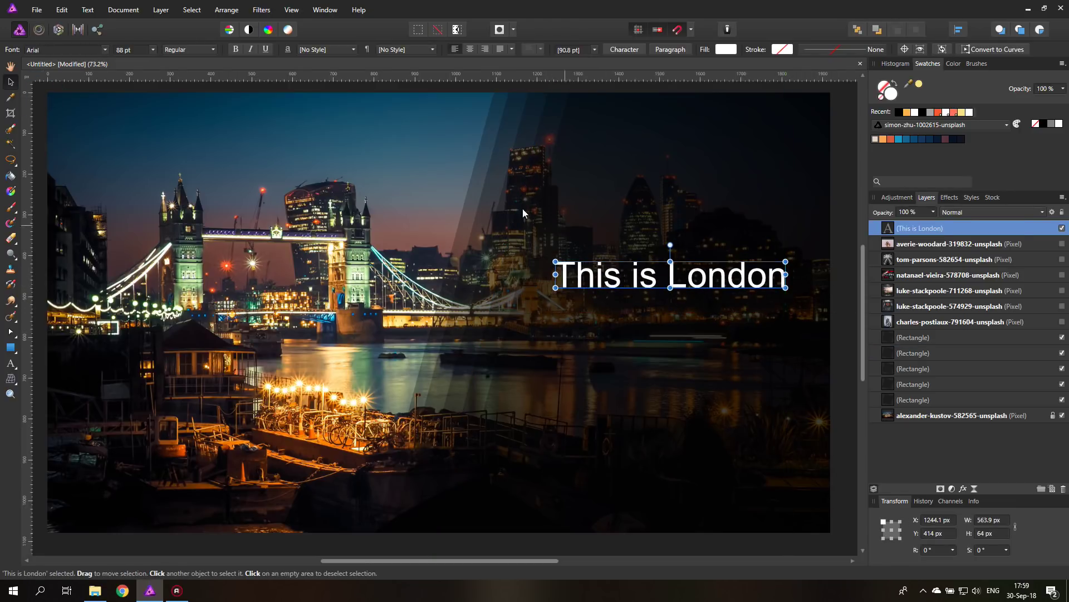
pyautogui.click(836, 276)
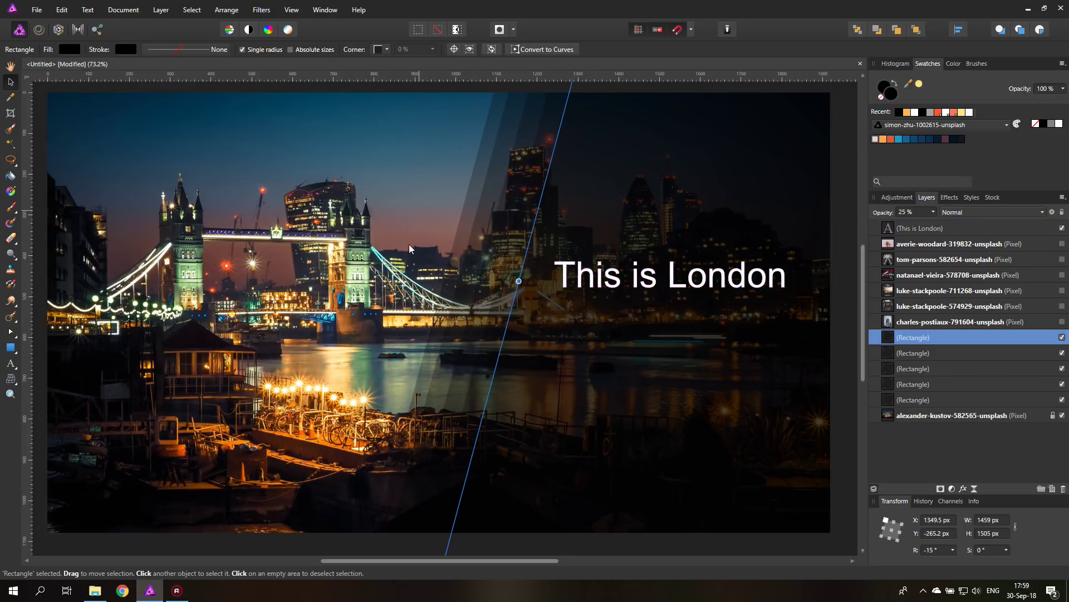
pyautogui.click(45, 296)
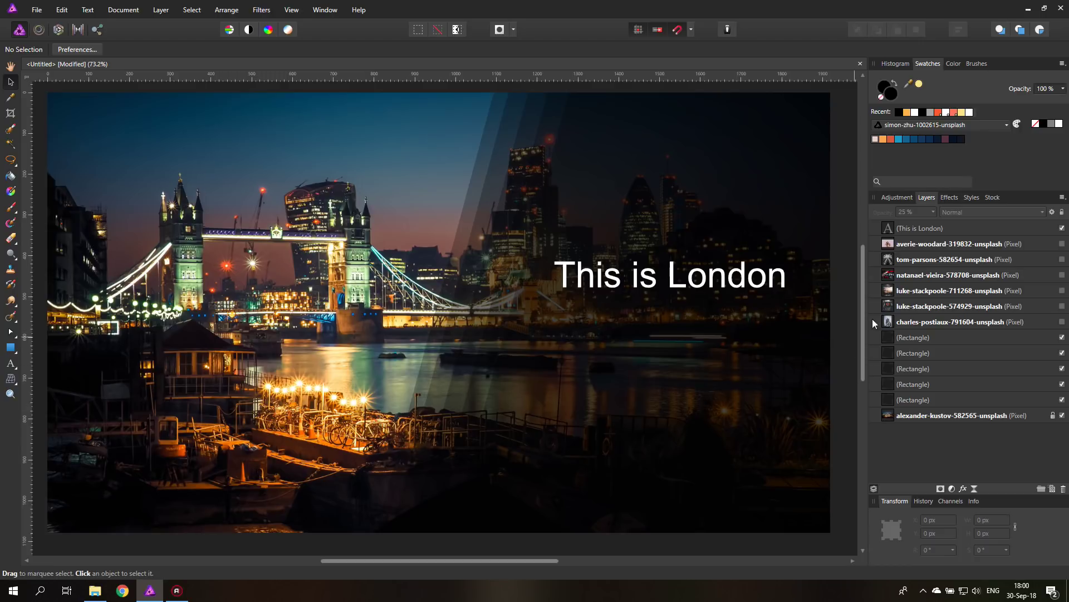
# - Delete the five stripe rectangles and the 'This is London' text layer
pyautogui.click(916, 339)
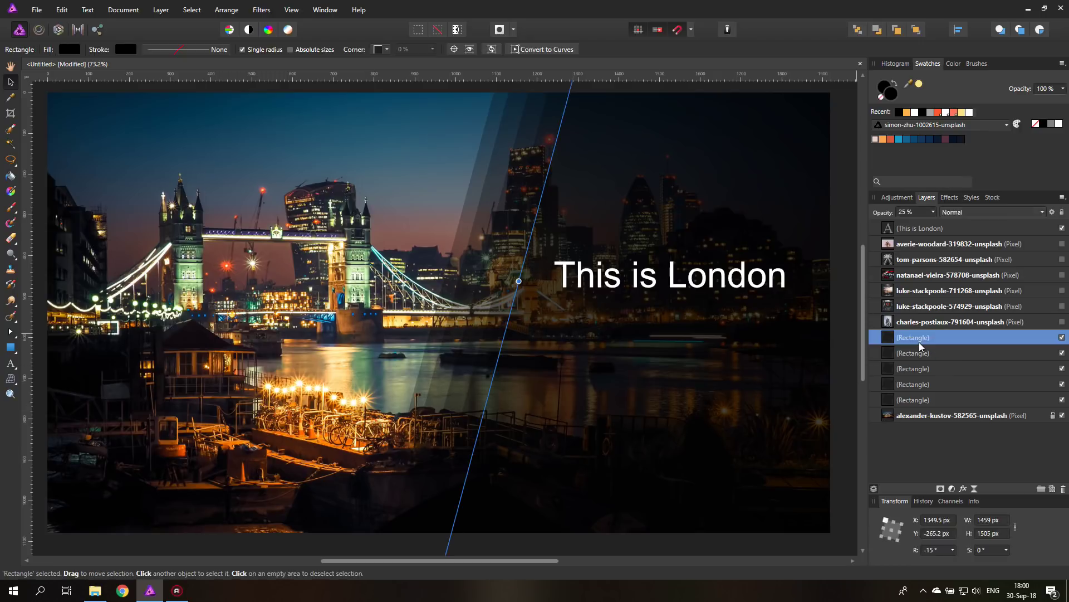
pyautogui.keyDown('shift'); pyautogui.click(935, 398); pyautogui.keyUp('shift')
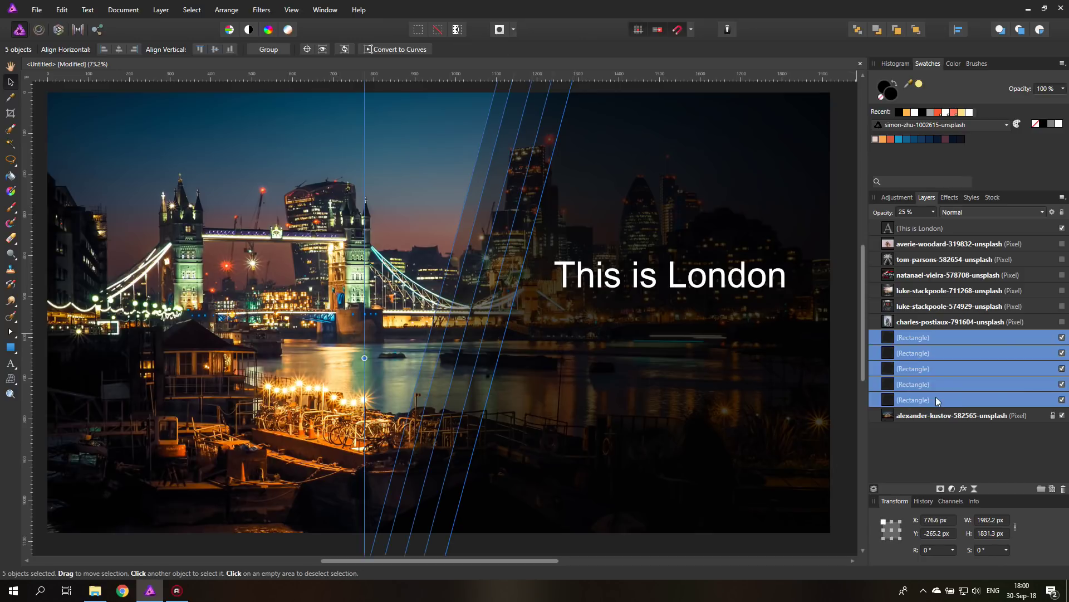
pyautogui.click(1063, 489)
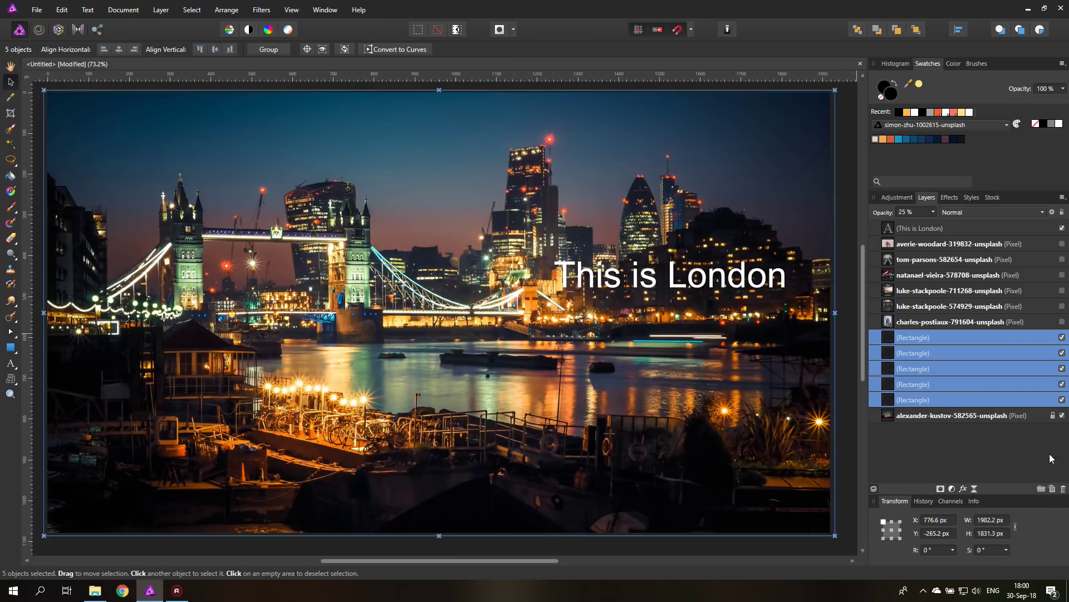
pyautogui.click(888, 231)
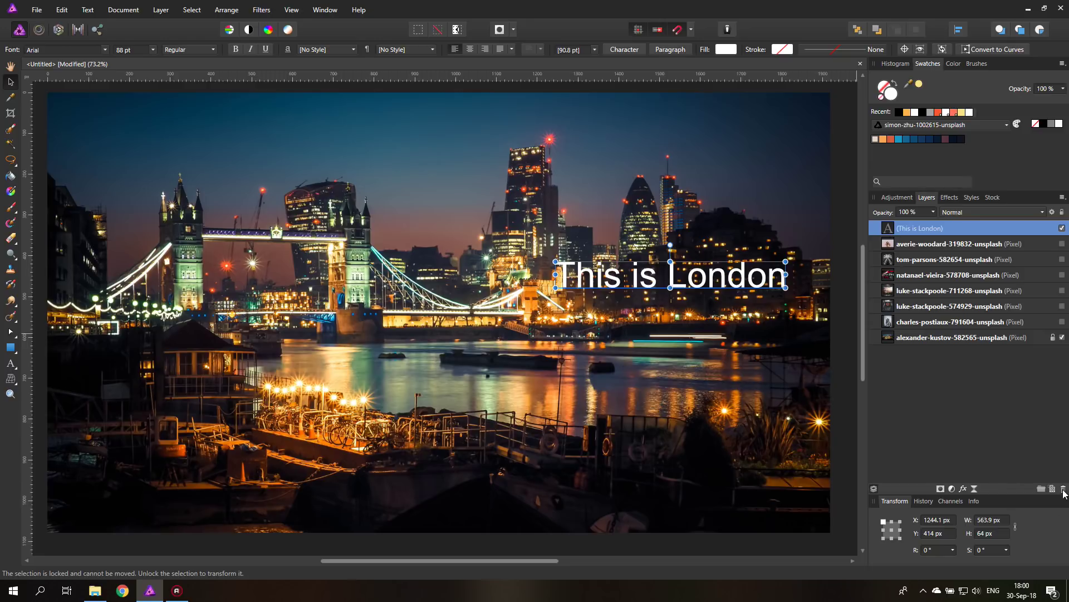
pyautogui.click(1063, 490)
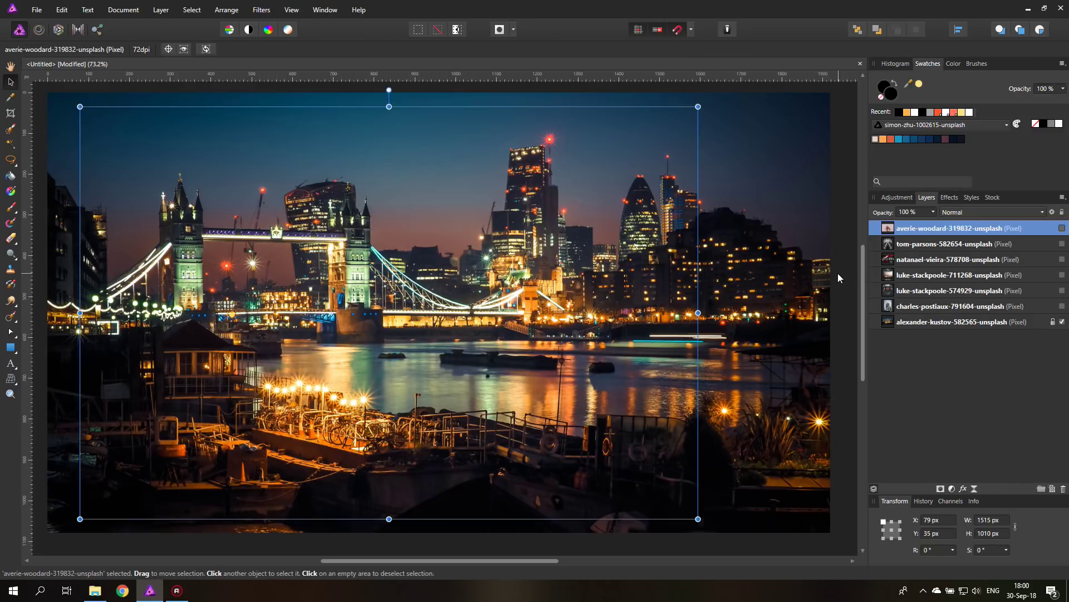
# - Show the escalator and Big Ben photos, move Big Ben right, then hide both again
pyautogui.click(1062, 244)
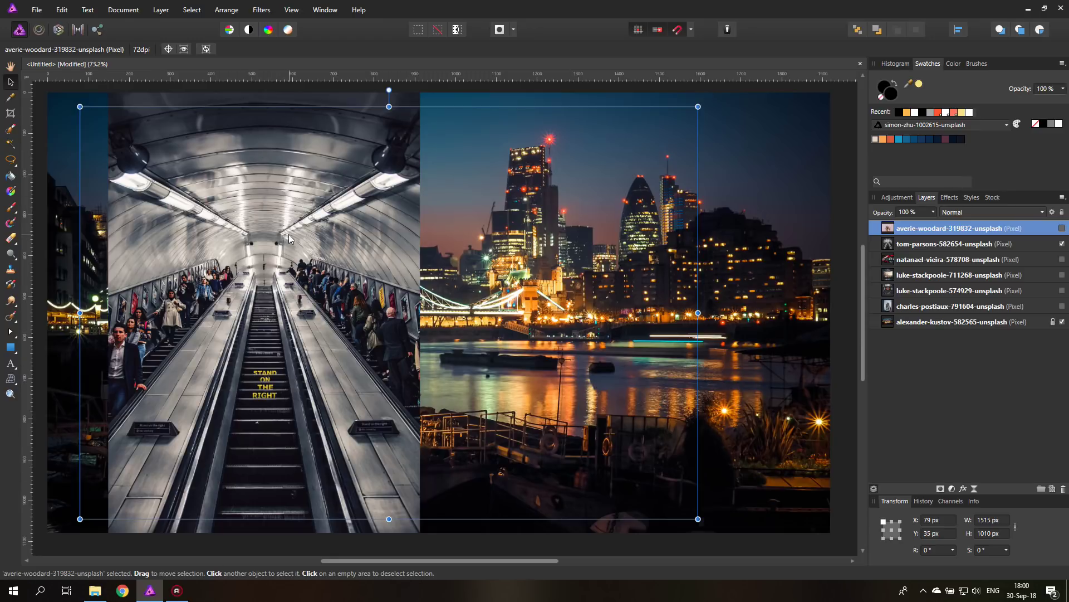
pyautogui.click(1062, 274)
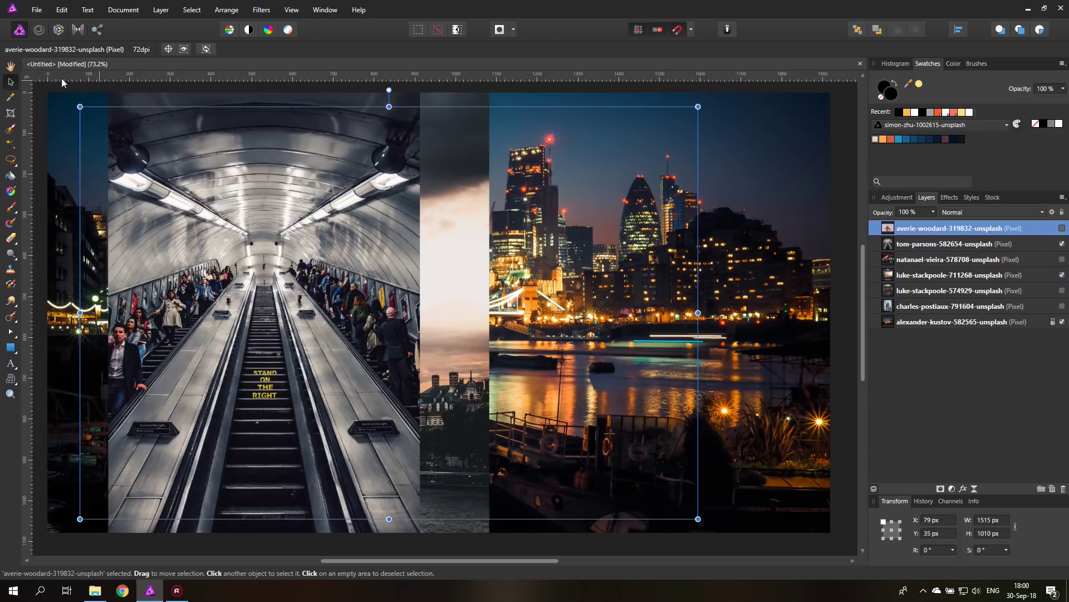
pyautogui.click(833, 204)
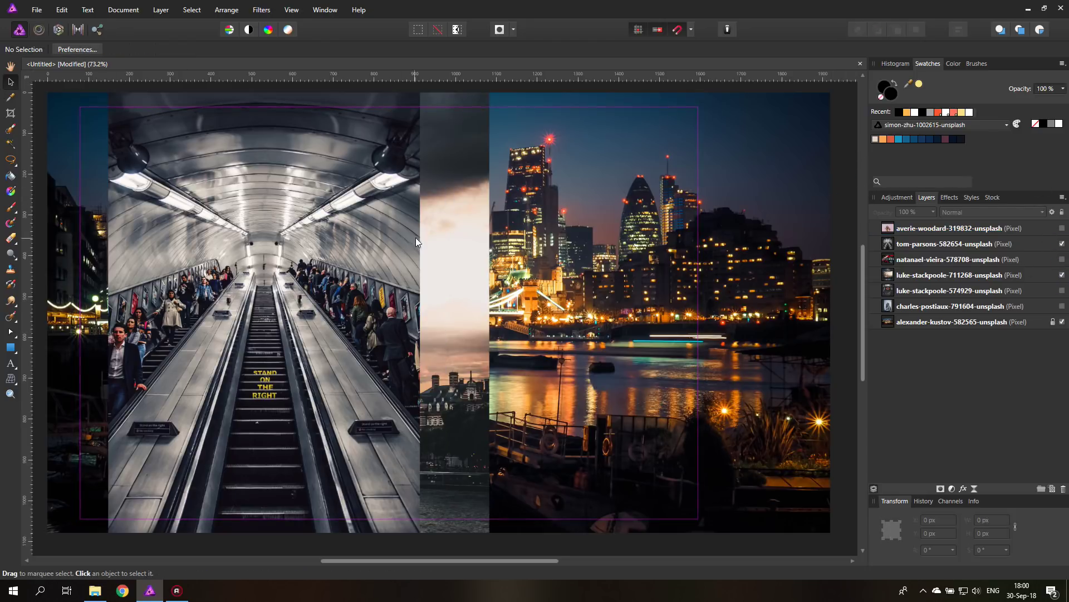
pyautogui.click(443, 241)
pyautogui.moveTo(443, 241); pyautogui.dragTo(723, 247)
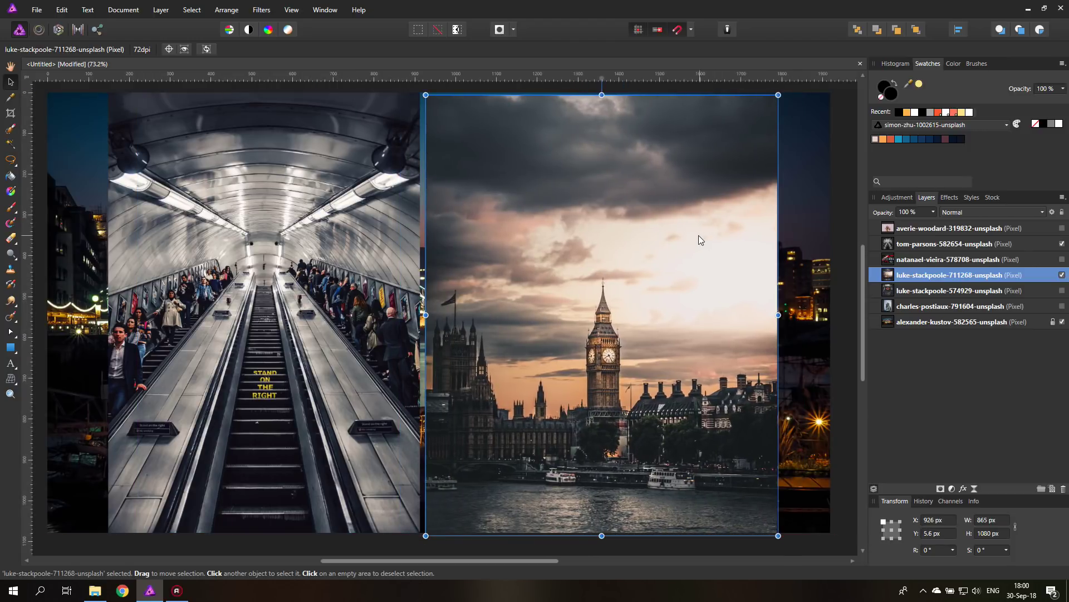
pyautogui.click(1062, 274)
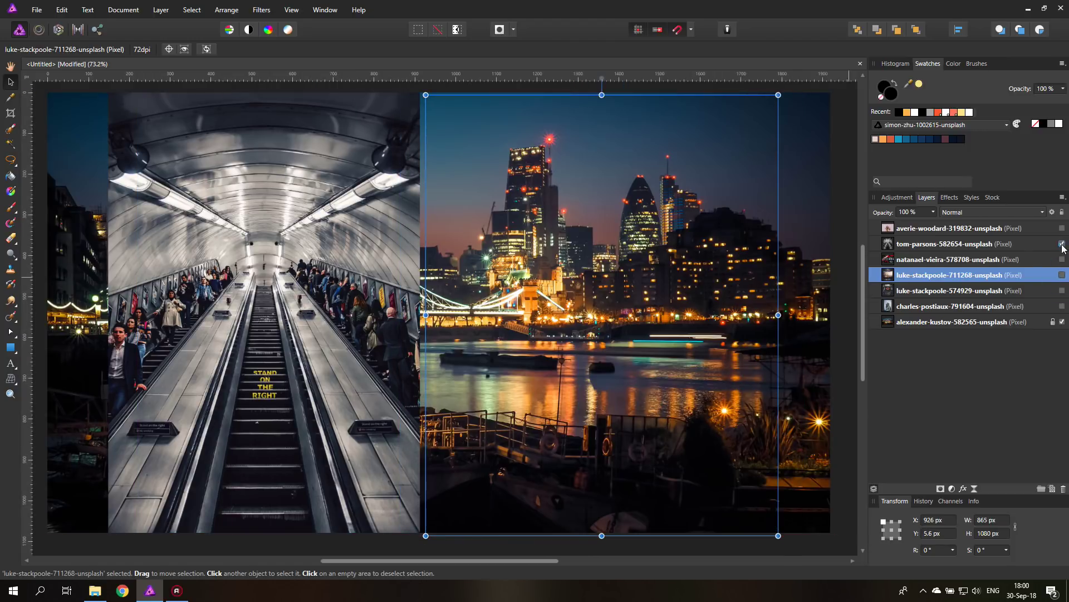
pyautogui.click(1062, 243)
pyautogui.click(39, 110)
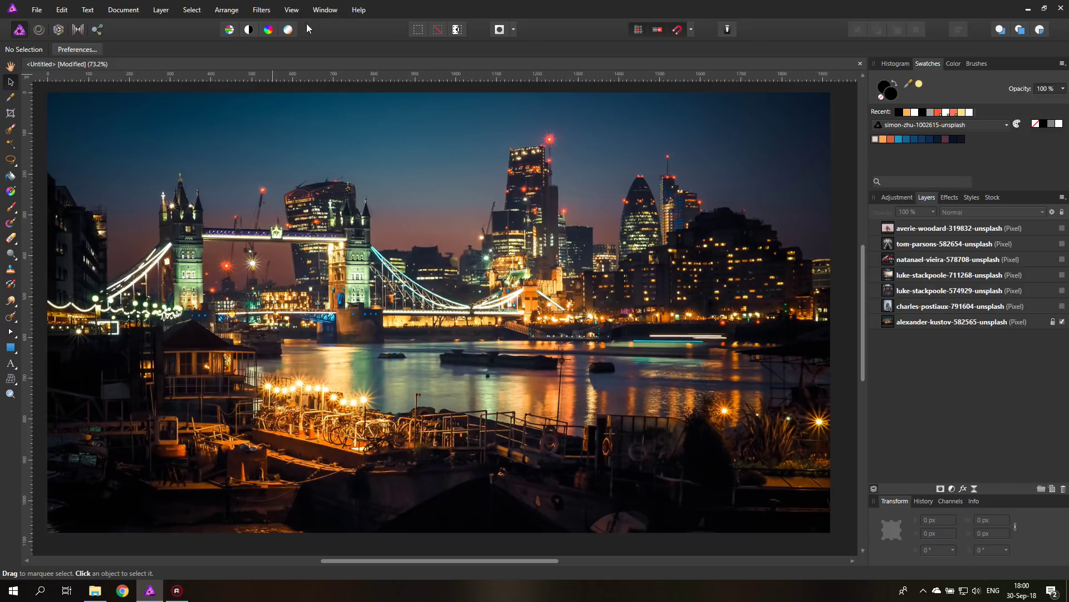
# - Drag two vertical guides from the left ruler, splitting the photo into three columns
pyautogui.click(293, 11)
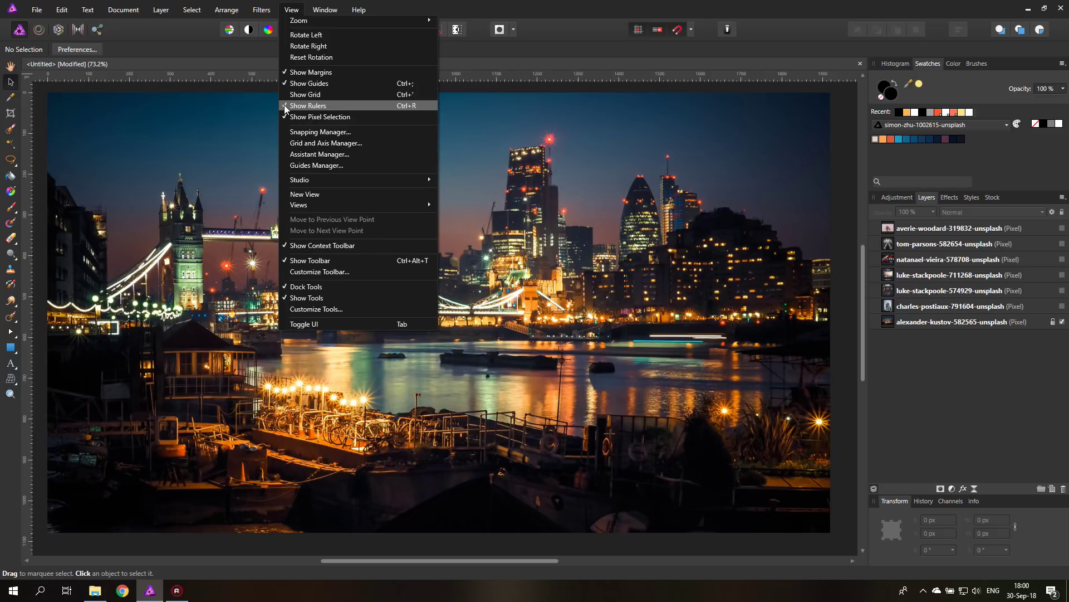
pyautogui.click(289, 10)
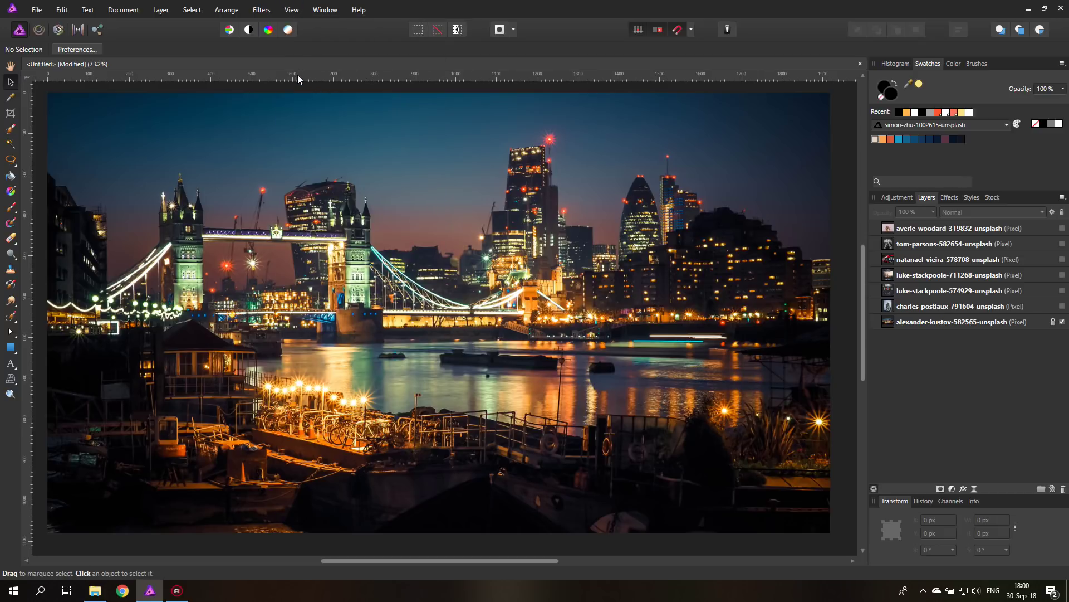
pyautogui.moveTo(298, 75); pyautogui.dragTo(324, 313)
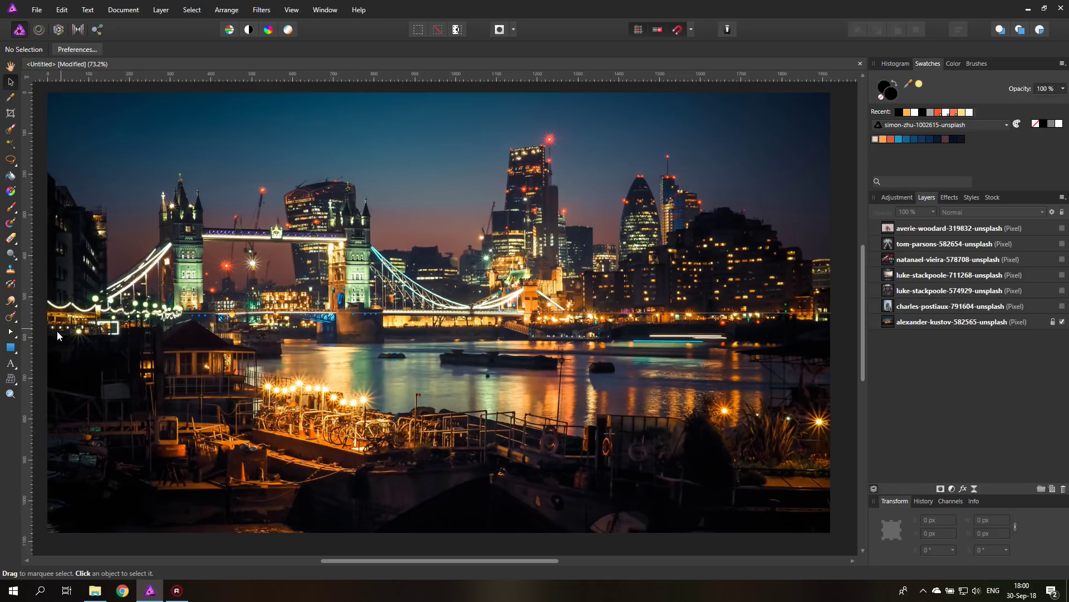
pyautogui.moveTo(25, 341); pyautogui.dragTo(279, 334)
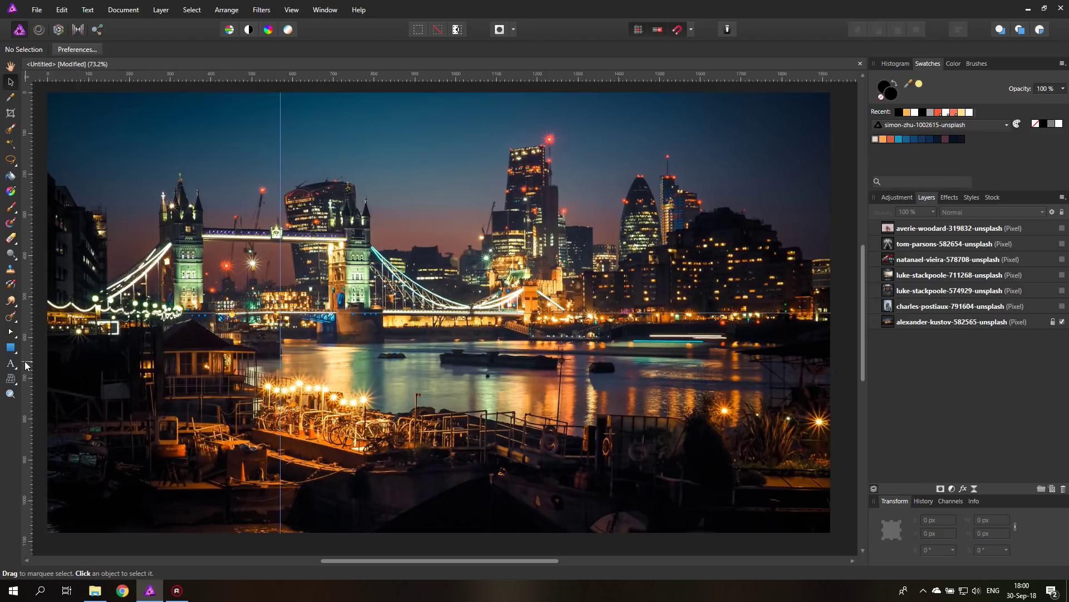
pyautogui.moveTo(28, 365); pyautogui.dragTo(599, 361)
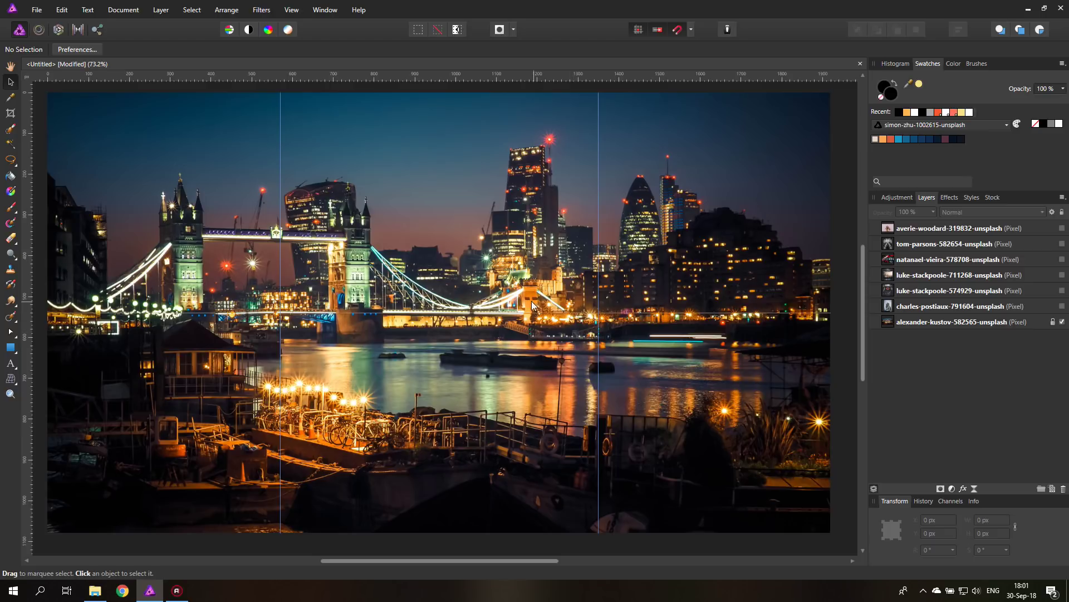
# - Draw two black rectangles across the top half of the page, left and right
pyautogui.click(10, 348)
pyautogui.moveTo(44, 91); pyautogui.dragTo(281, 312)
pyautogui.moveTo(831, 91); pyautogui.dragTo(280, 313)
# - Fill the top-right rectangle pale yellow-green
pyautogui.click(68, 49)
pyautogui.click(58, 149)
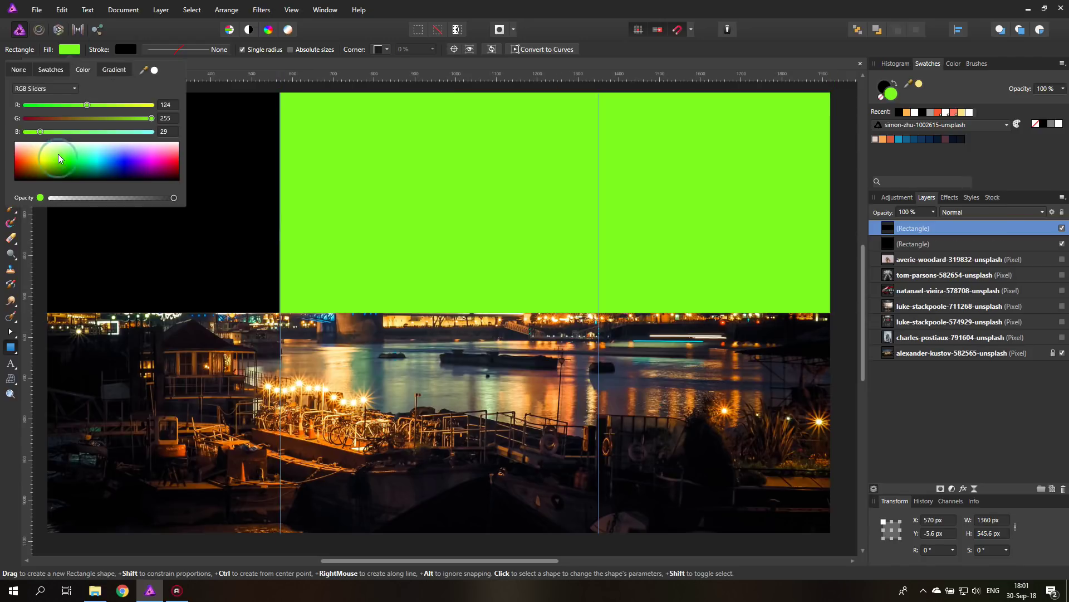
pyautogui.moveTo(51, 154); pyautogui.dragTo(50, 149)
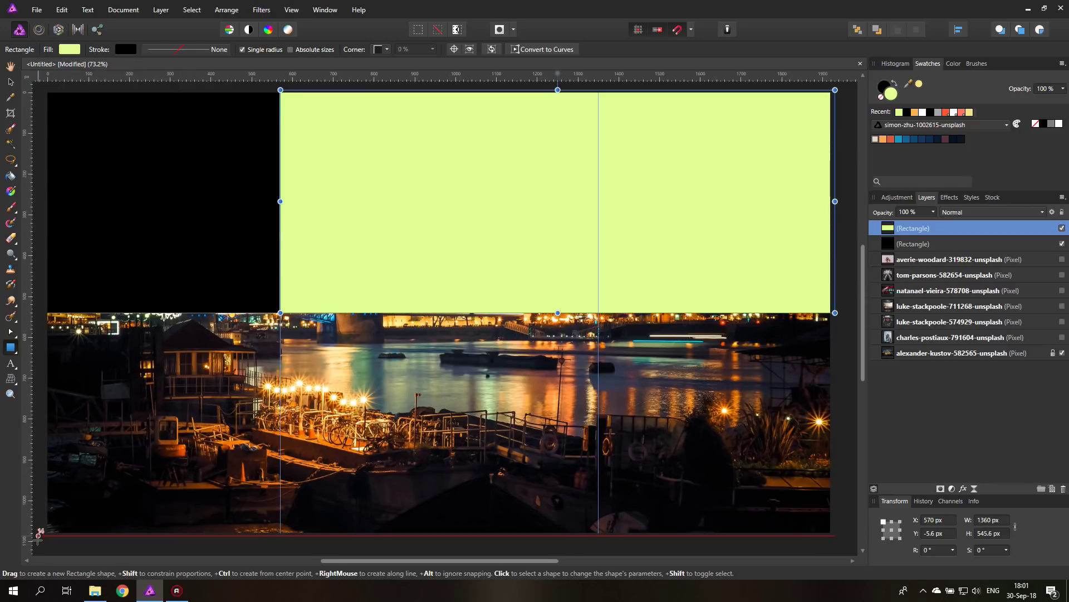
# - Add a cyan lower-left and an orange lower-right rectangle, then select the escalator photo layer
pyautogui.moveTo(47, 533); pyautogui.dragTo(598, 313)
pyautogui.click(69, 49)
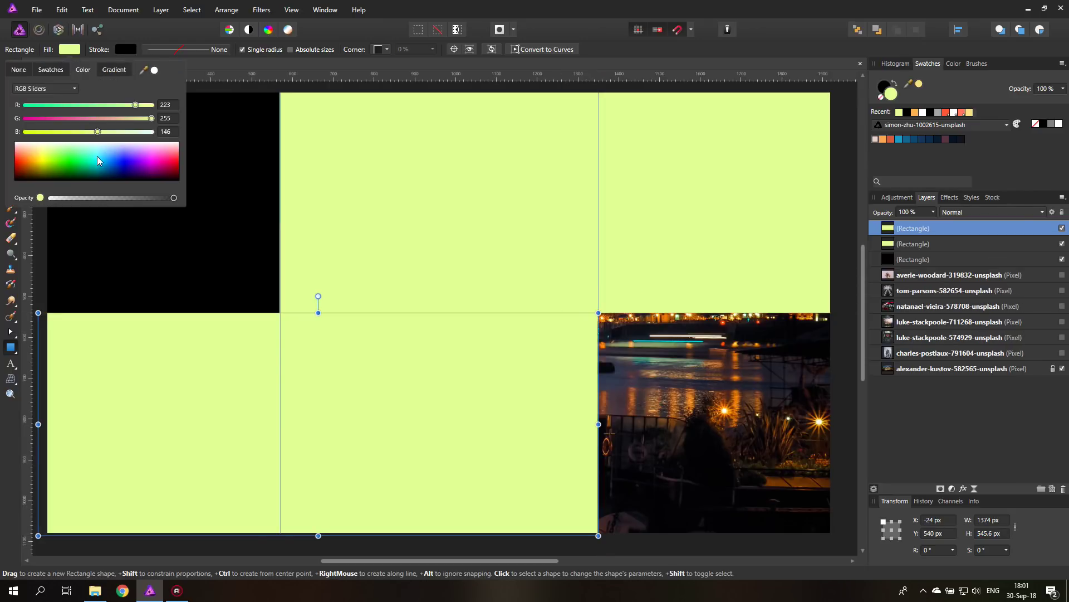
pyautogui.click(97, 156)
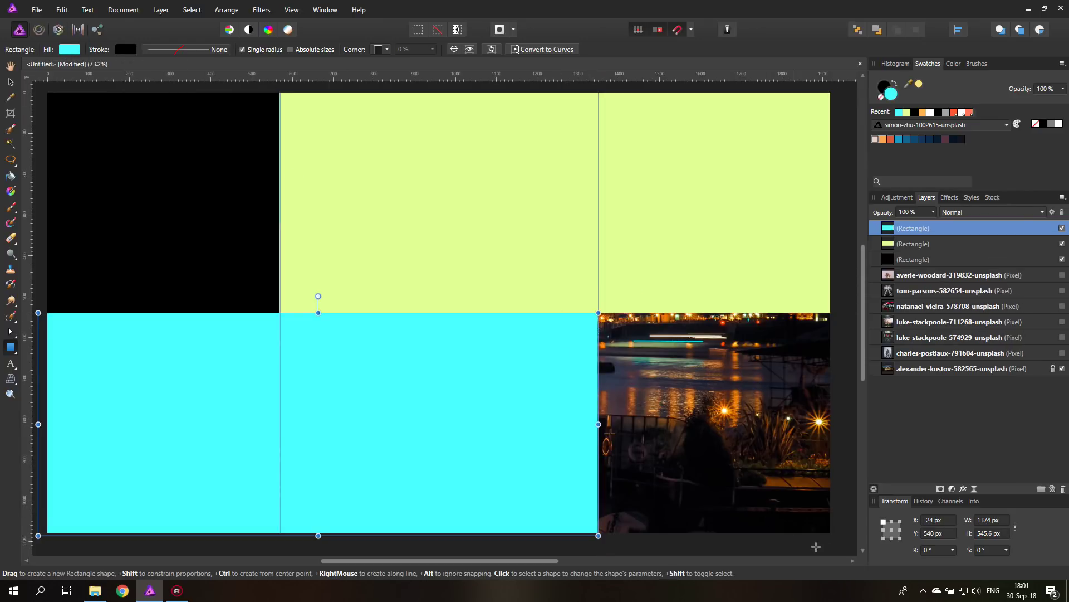
pyautogui.moveTo(834, 534); pyautogui.dragTo(598, 313)
pyautogui.click(69, 49)
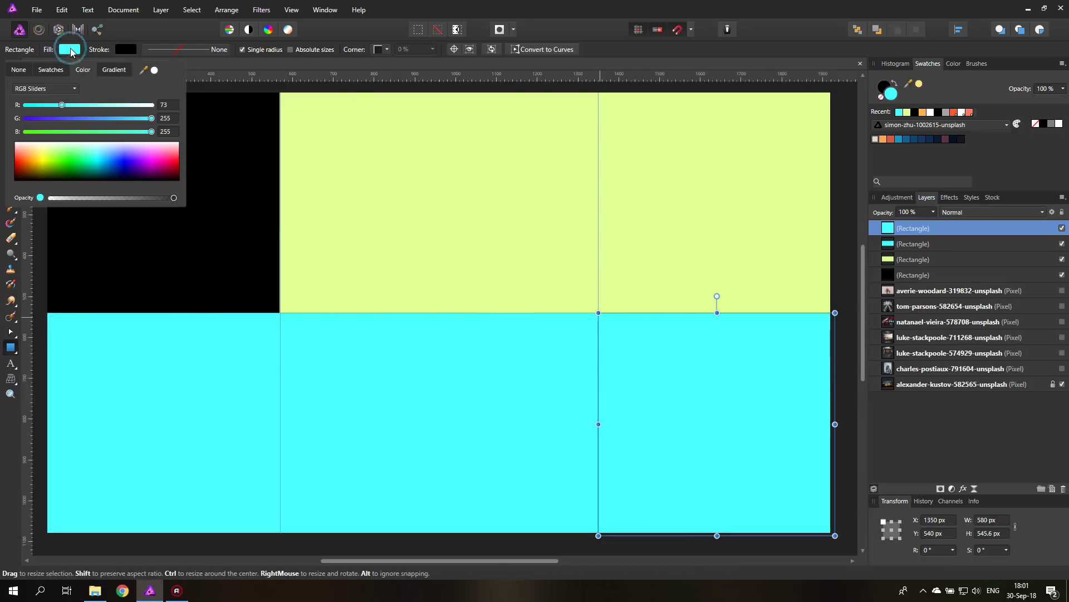
pyautogui.click(28, 157)
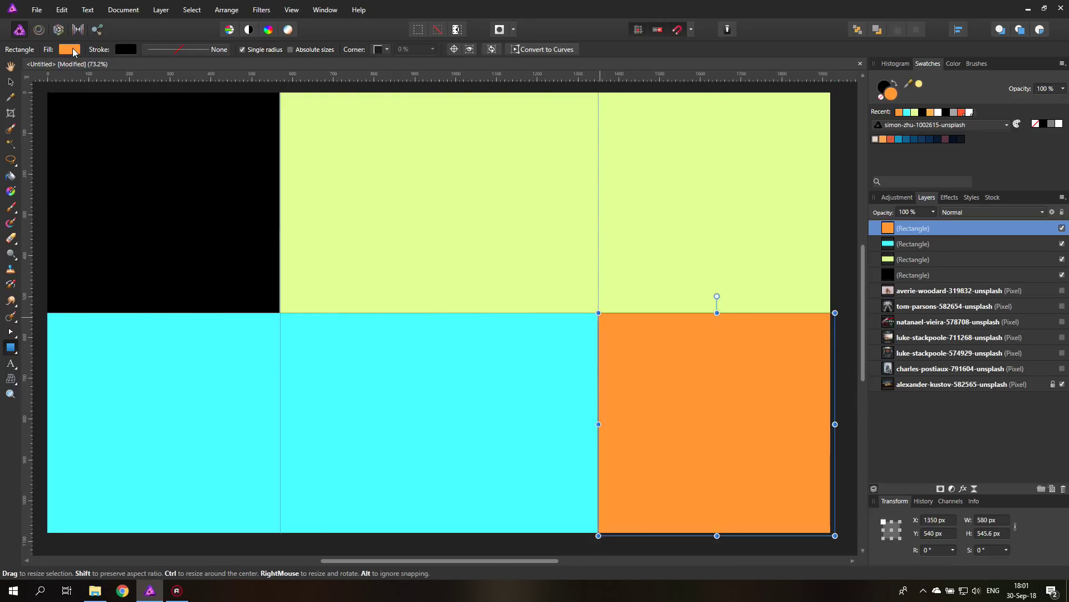
pyautogui.click(11, 83)
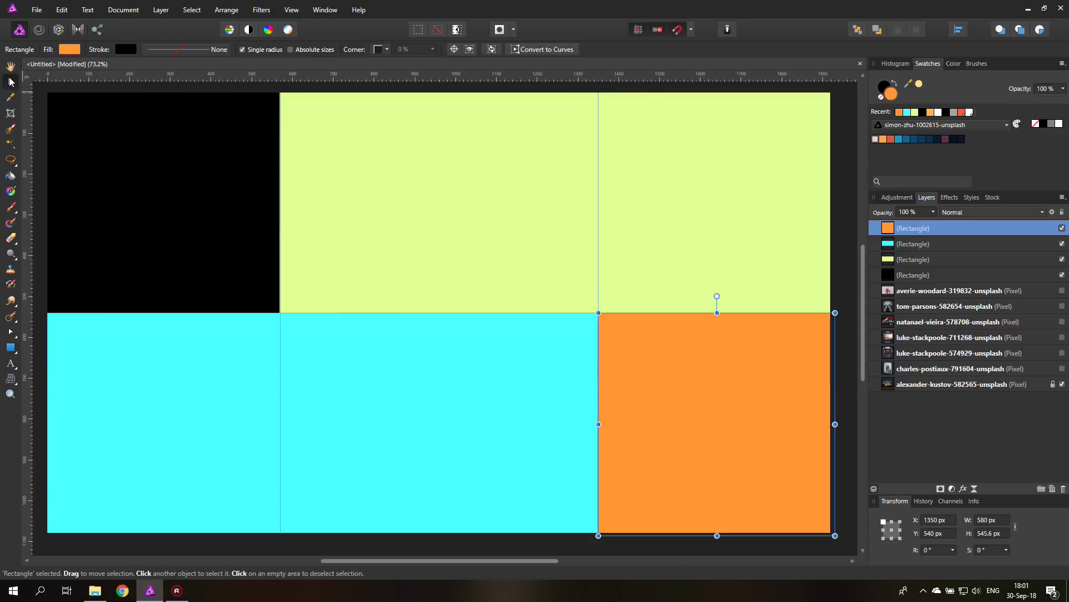
pyautogui.click(888, 310)
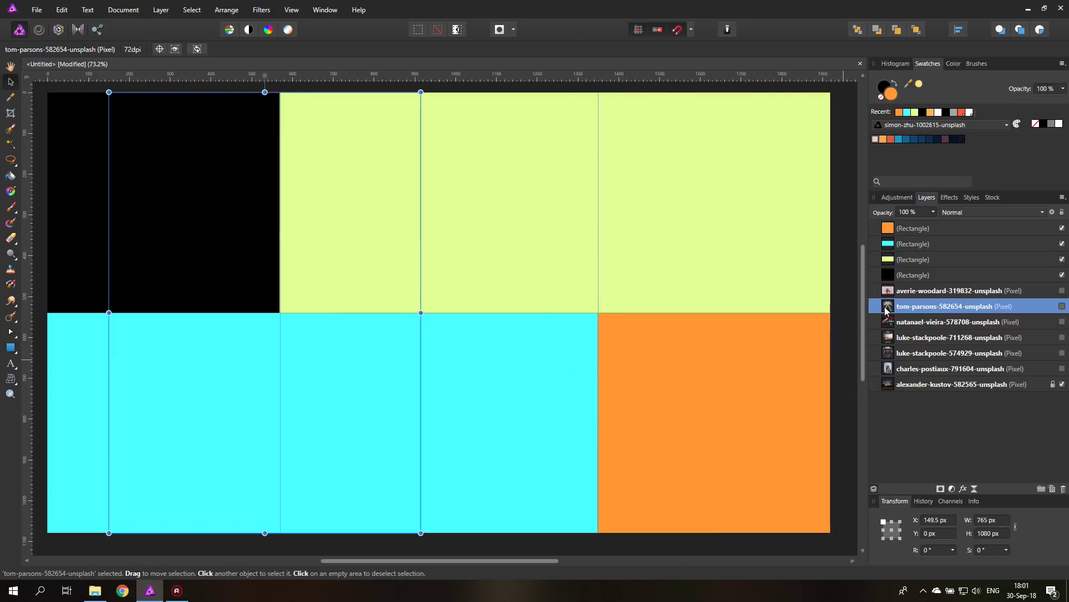
# - Move all four rectangles below the photo layers in the Layers panel
pyautogui.click(890, 274)
pyautogui.keyDown('shift'); pyautogui.click(886, 231); pyautogui.keyUp('shift')
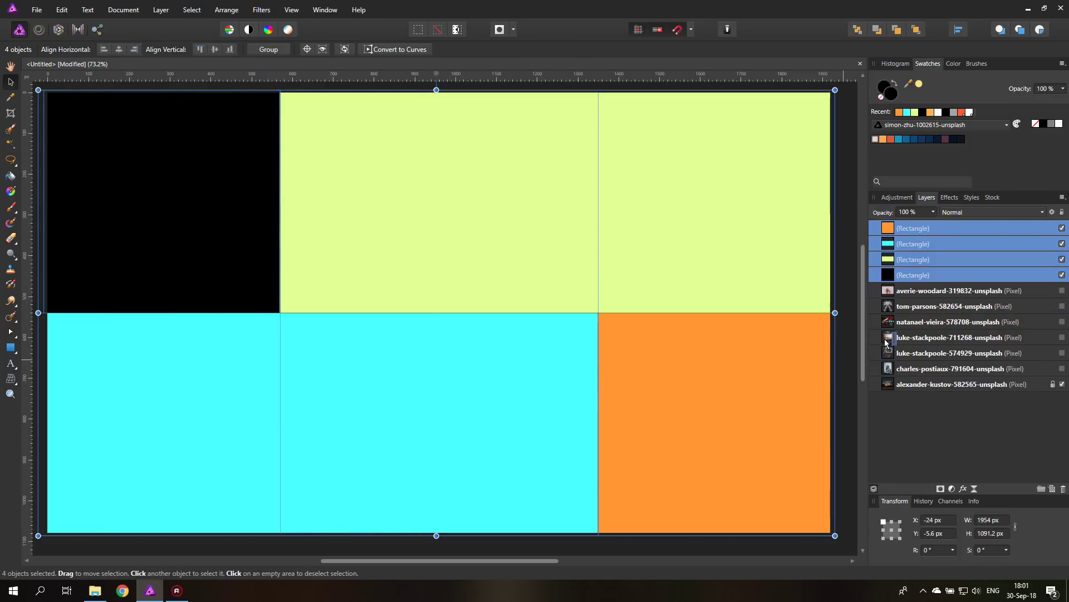
pyautogui.moveTo(888, 375); pyautogui.dragTo(889, 375)
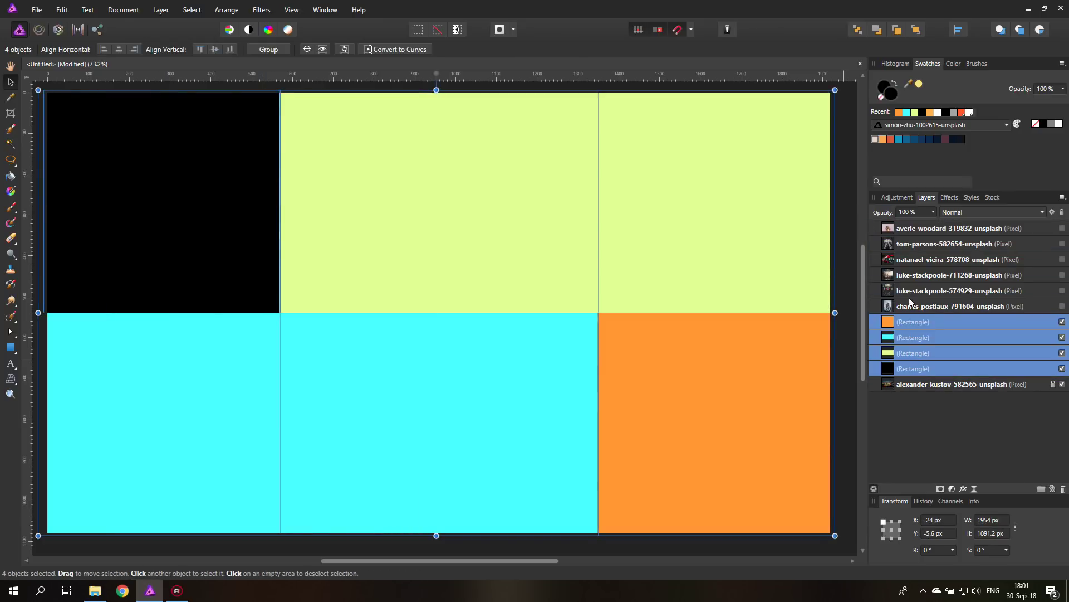
# - Show the escalator photo, place it over the top-left block and clip it inside the black rectangle
pyautogui.click(896, 248)
pyautogui.click(1062, 243)
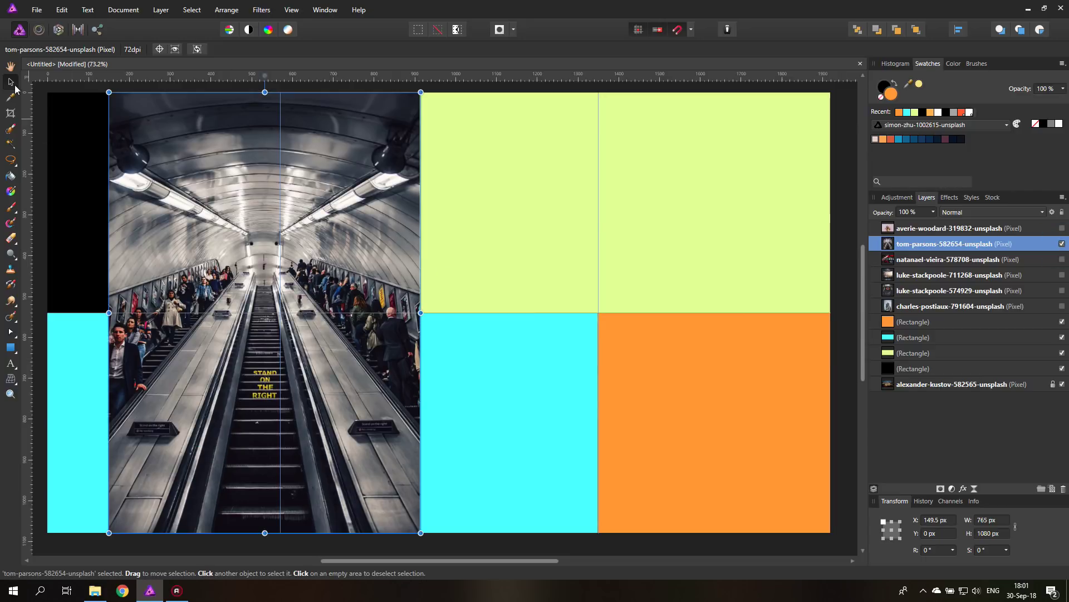
pyautogui.moveTo(267, 404); pyautogui.dragTo(133, 287)
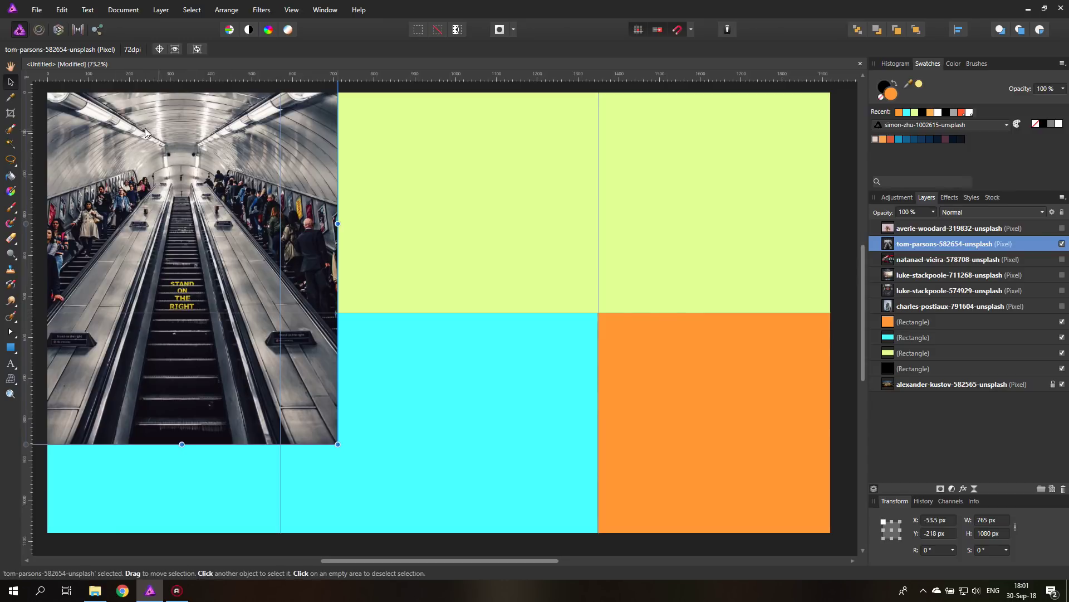
pyautogui.moveTo(173, 261); pyautogui.dragTo(161, 263)
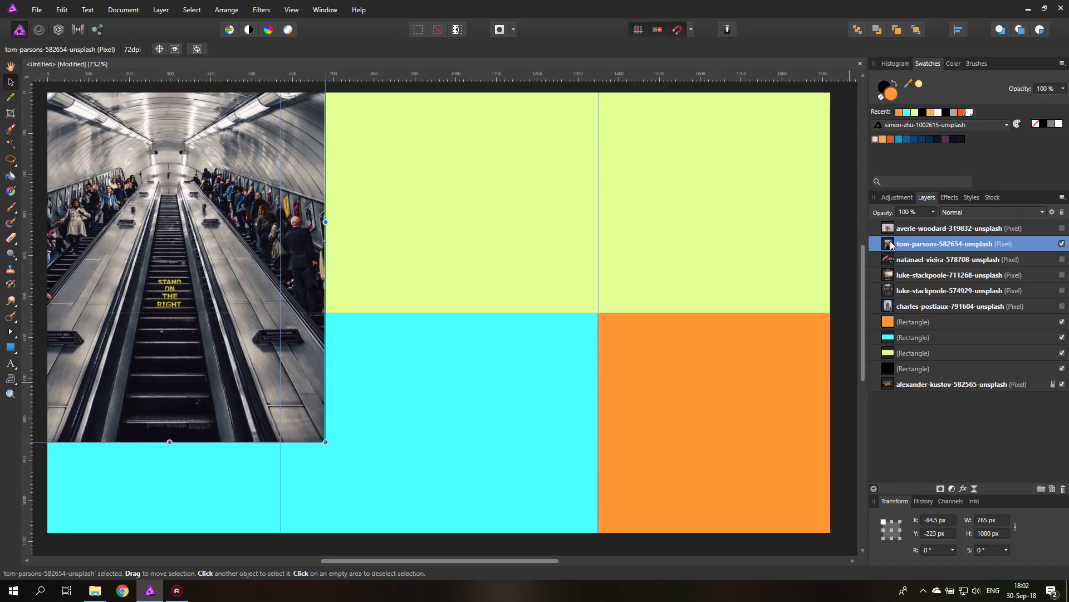
pyautogui.moveTo(889, 243); pyautogui.dragTo(914, 378)
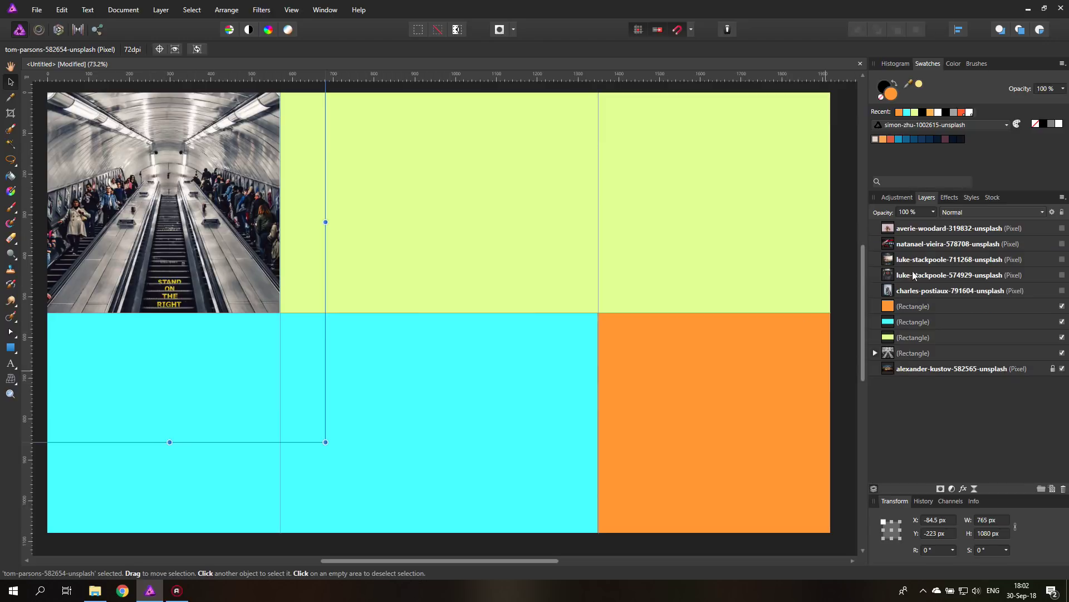
# - Show the red bus photo, move it top right and clip it into the pale green rectangle
pyautogui.click(890, 340)
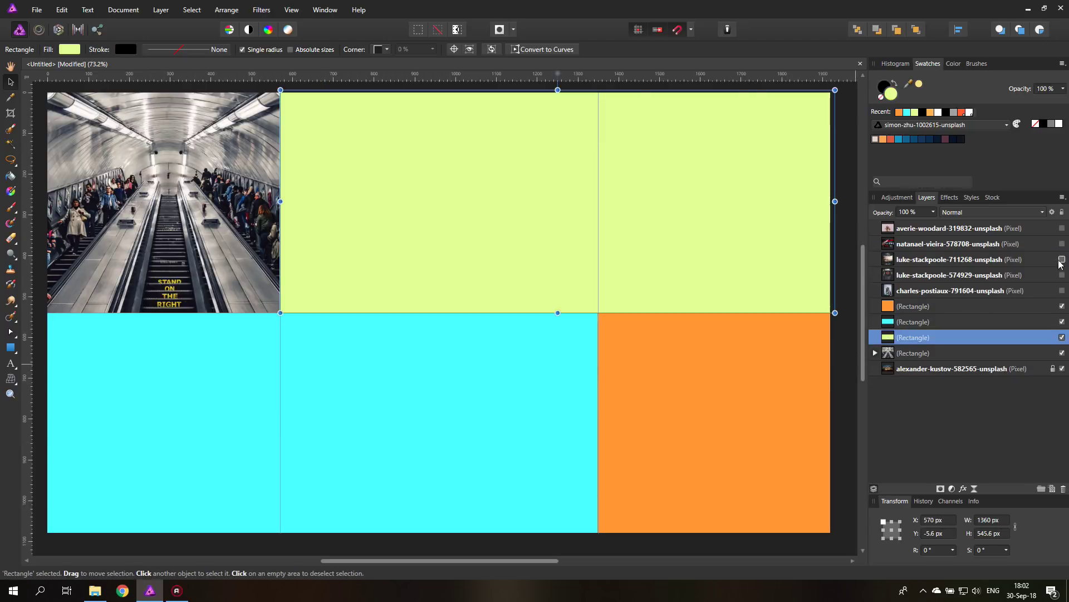
pyautogui.click(1063, 244)
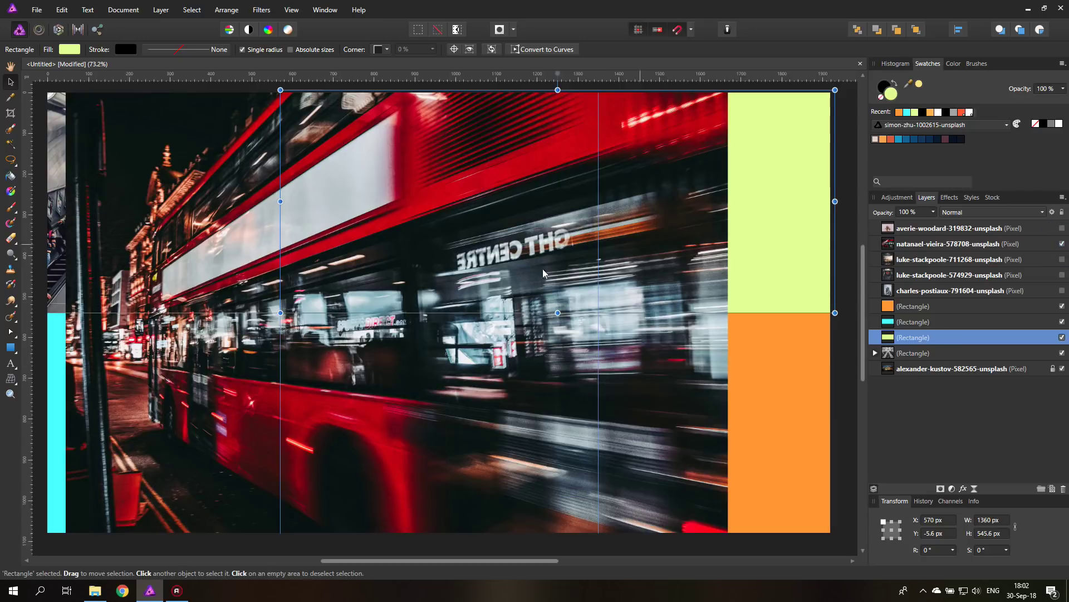
pyautogui.moveTo(419, 358); pyautogui.dragTo(573, 131)
pyautogui.moveTo(889, 244); pyautogui.dragTo(897, 338)
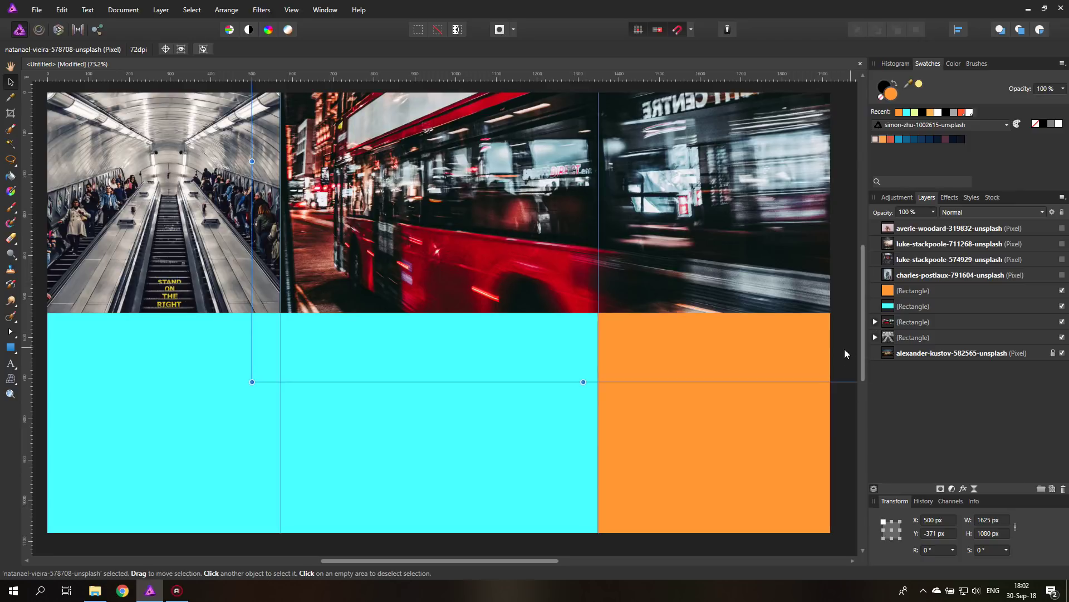
# - Show the Underground sign photo, move it lower right and clip it into the orange rectangle
pyautogui.click(830, 429)
pyautogui.click(115, 543)
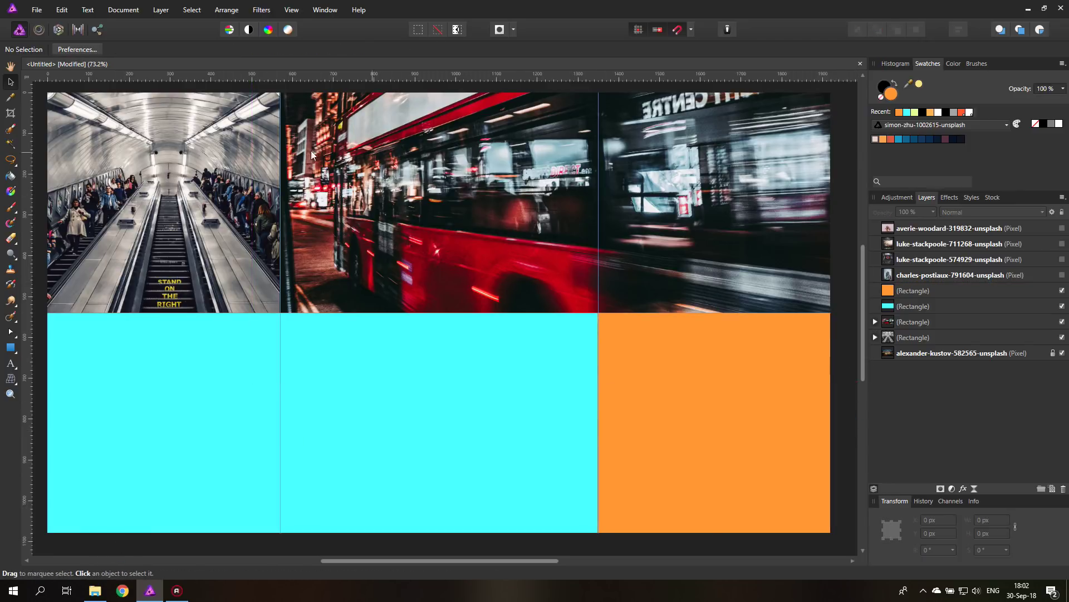
pyautogui.click(892, 261)
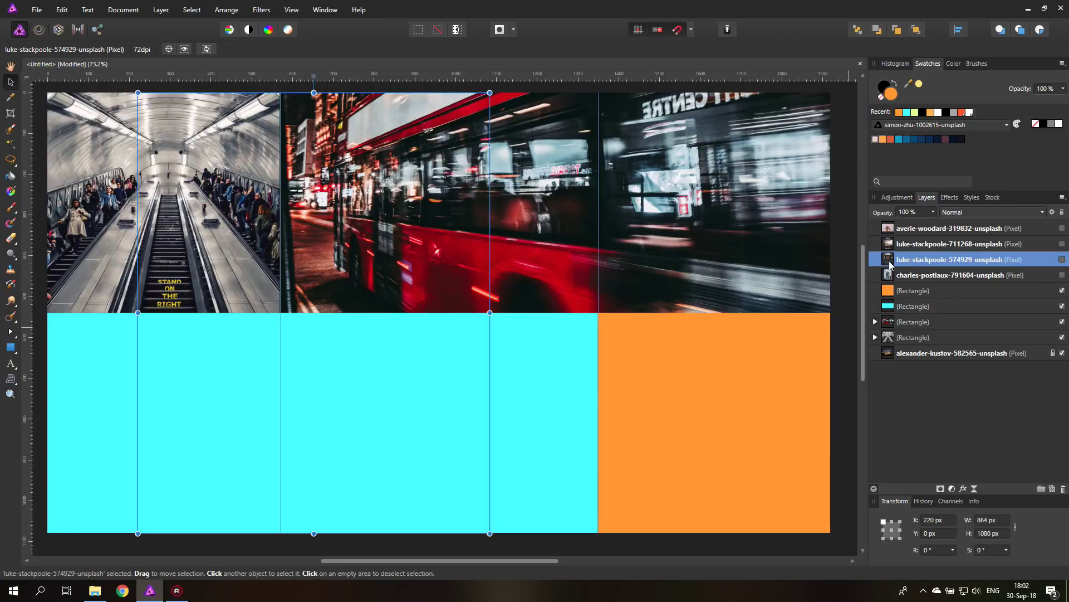
pyautogui.click(1062, 260)
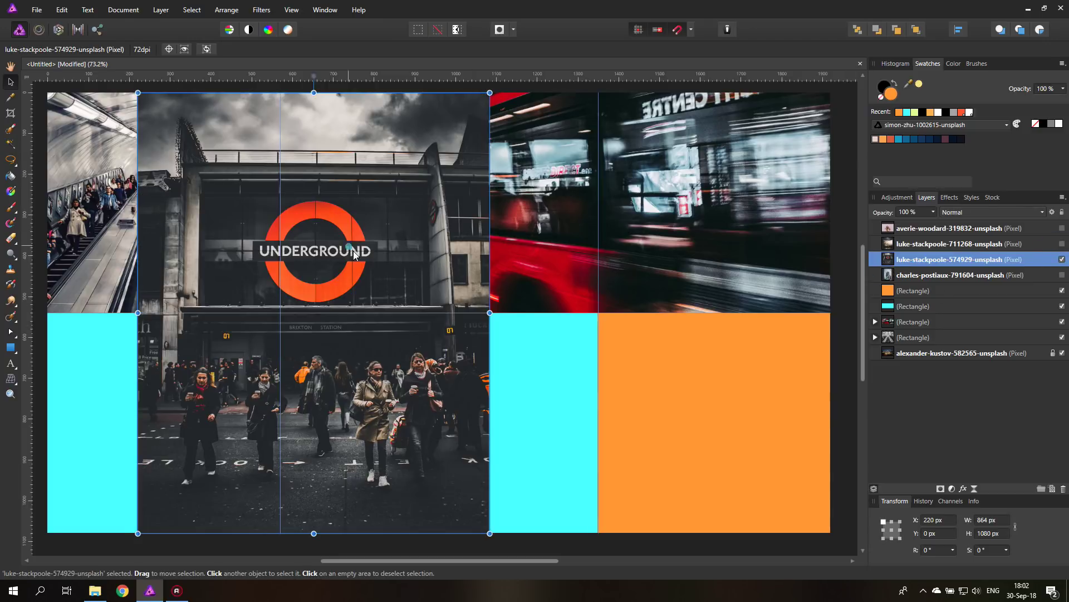
pyautogui.moveTo(386, 273); pyautogui.dragTo(752, 419)
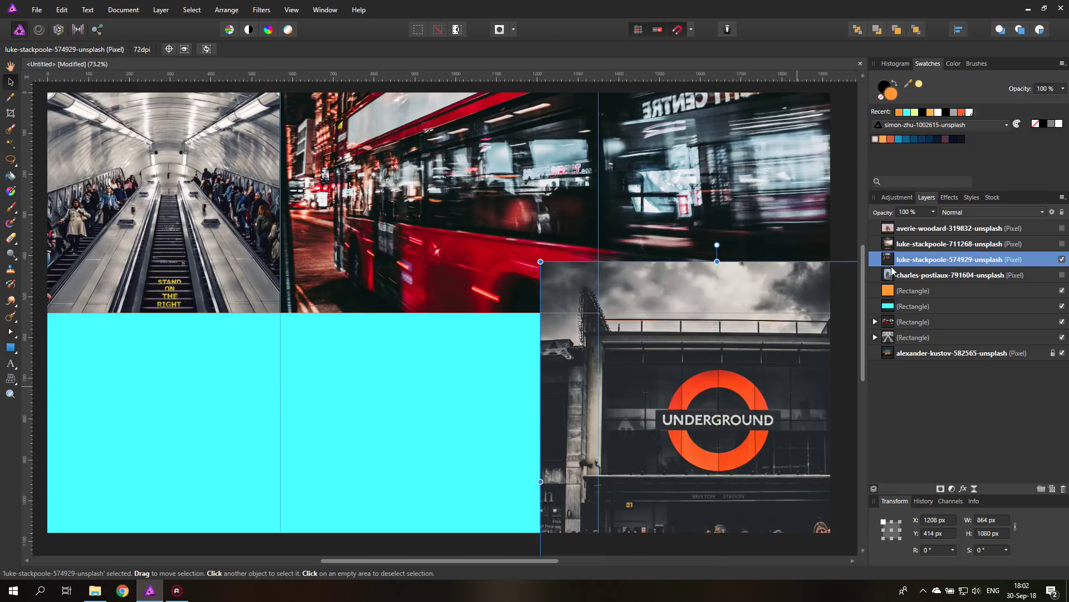
pyautogui.moveTo(888, 262); pyautogui.dragTo(889, 292)
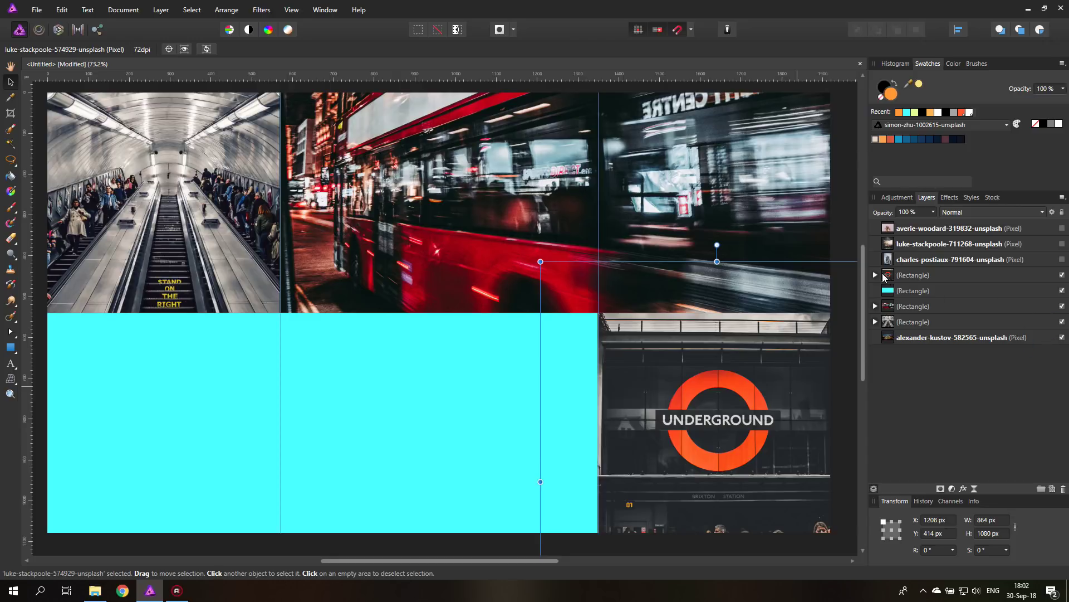
# - Move the Tower Bridge photo into the lower half and clip it into the cyan rectangle
pyautogui.moveTo(891, 342); pyautogui.dragTo(894, 287)
pyautogui.moveTo(473, 198); pyautogui.dragTo(462, 373)
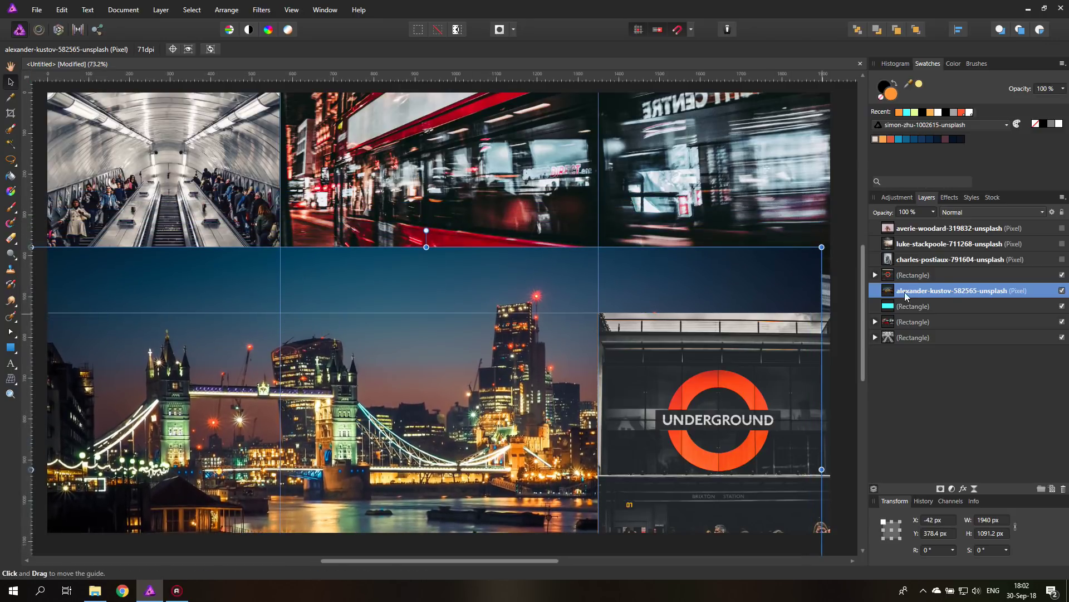
pyautogui.moveTo(898, 291); pyautogui.dragTo(901, 313)
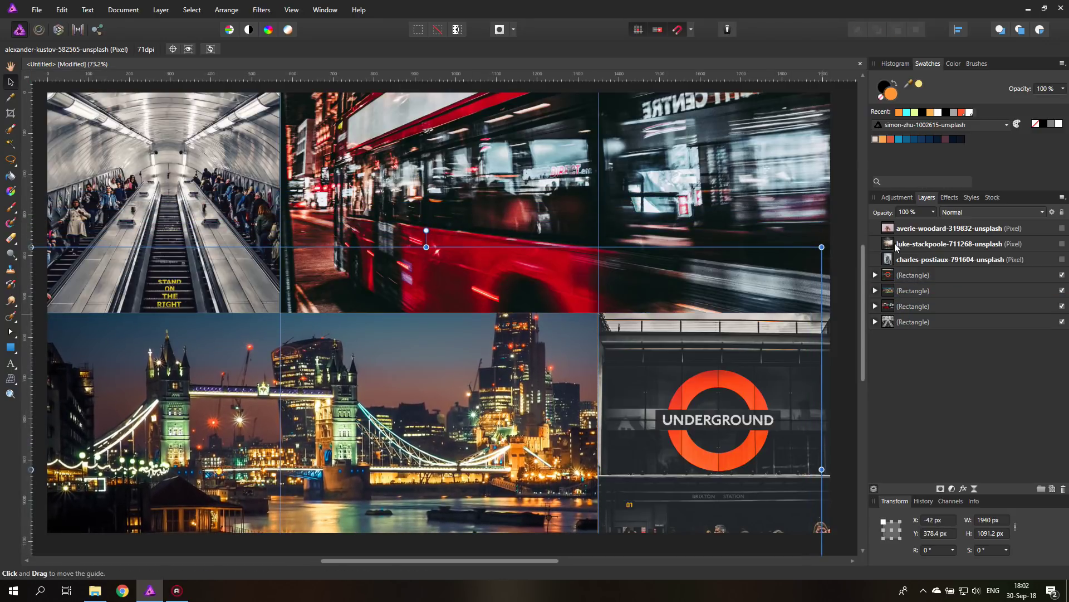
# - Deselect everything and turn off View > Show Guides
pyautogui.click(845, 259)
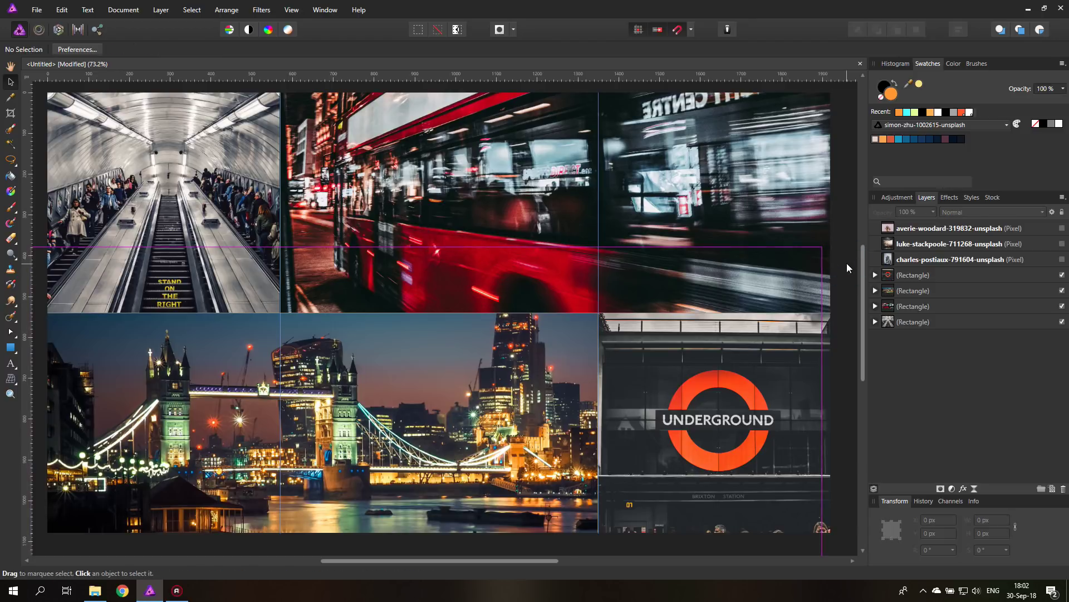
pyautogui.click(292, 11)
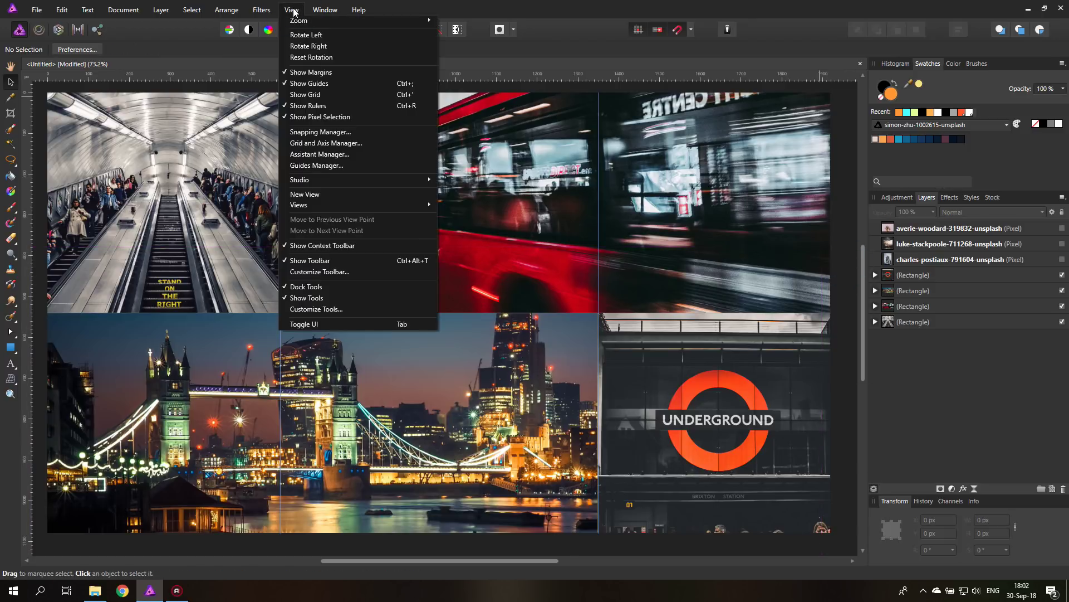
pyautogui.click(319, 83)
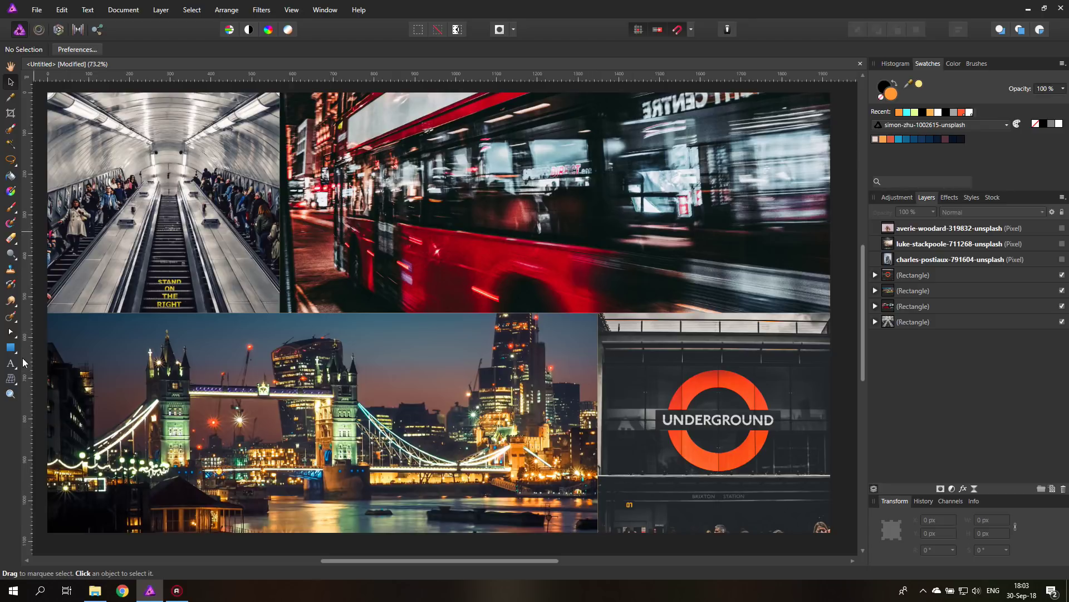
# - Draw a thin white horizontal bar and place it on the seam between the photo rows
pyautogui.click(10, 347)
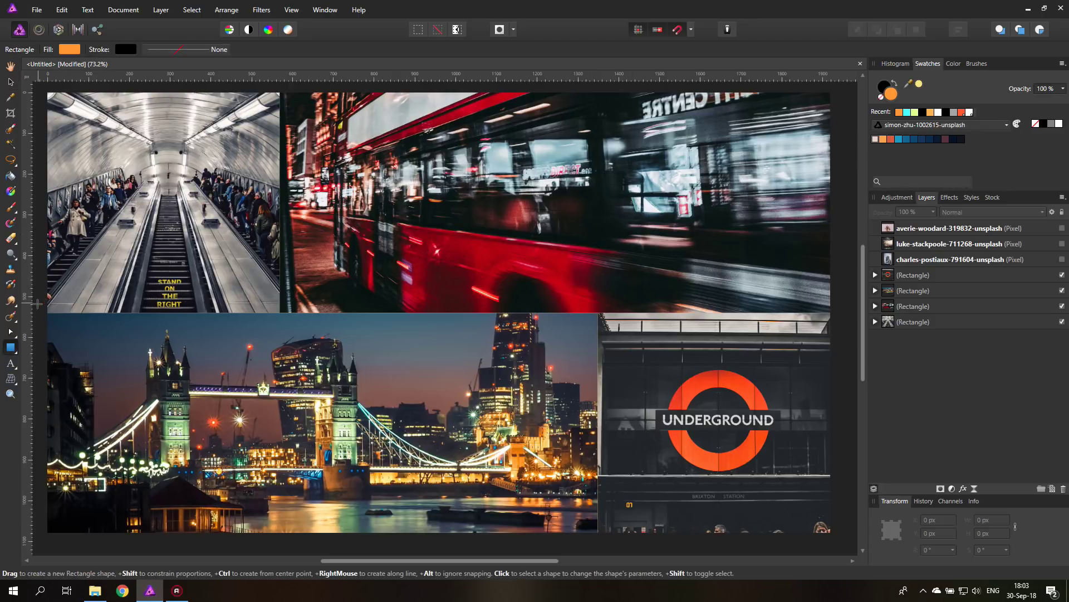
pyautogui.moveTo(124, 211); pyautogui.dragTo(835, 207)
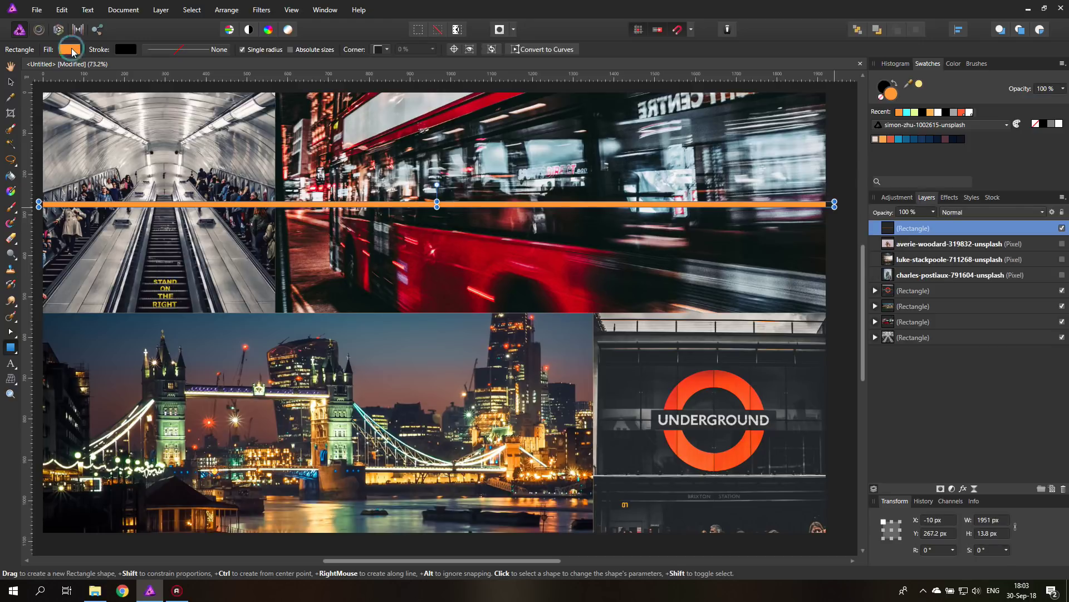
pyautogui.click(72, 49)
pyautogui.moveTo(77, 154); pyautogui.dragTo(74, 61)
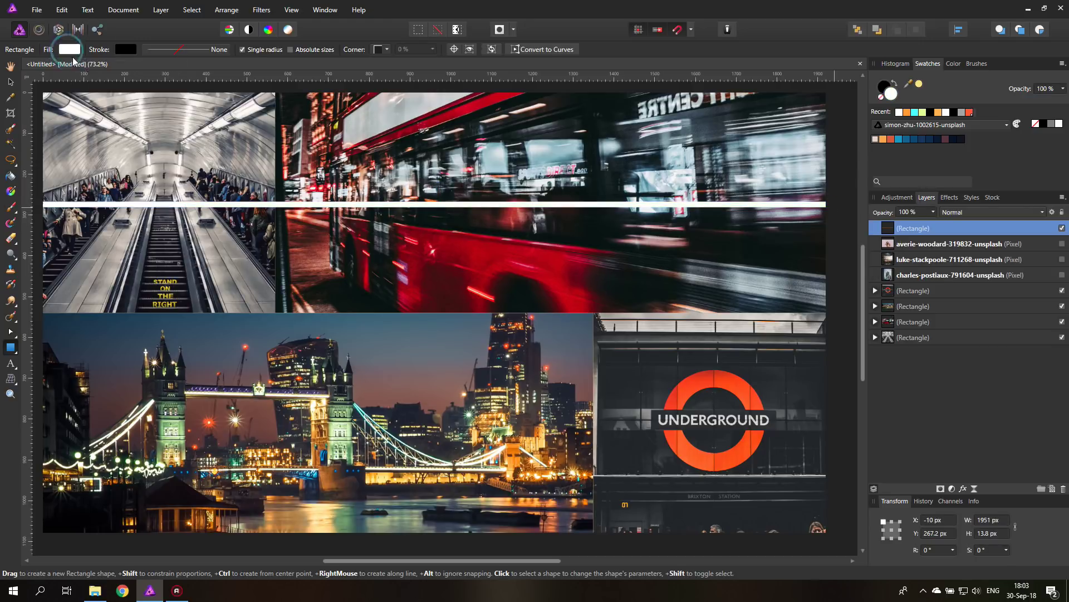
pyautogui.click(8, 81)
pyautogui.moveTo(346, 202); pyautogui.dragTo(494, 226)
# - Duplicate the white bar and position the vertical one between the Tower Bridge and Underground photos
pyautogui.hotkey('ctrl', 'j')
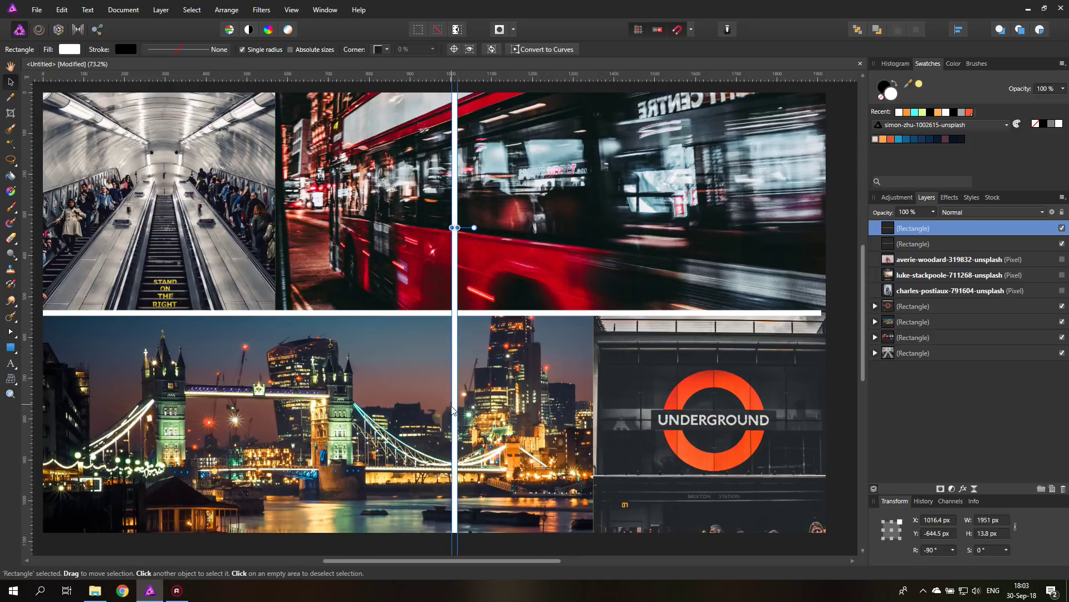
pyautogui.moveTo(452, 411); pyautogui.dragTo(567, 566)
pyautogui.moveTo(569, 133); pyautogui.dragTo(594, 369)
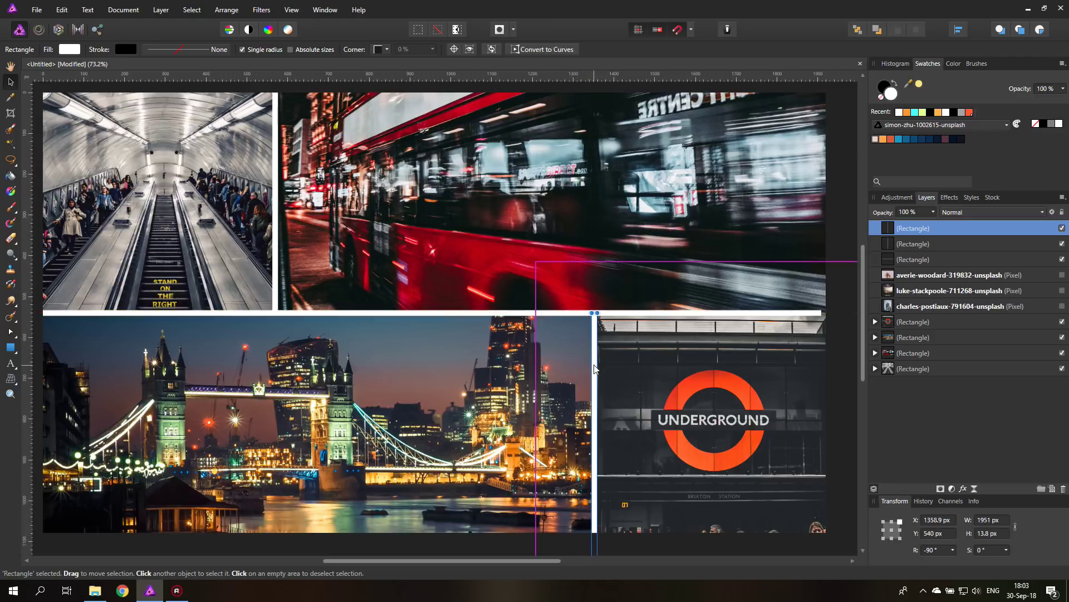
pyautogui.click(841, 356)
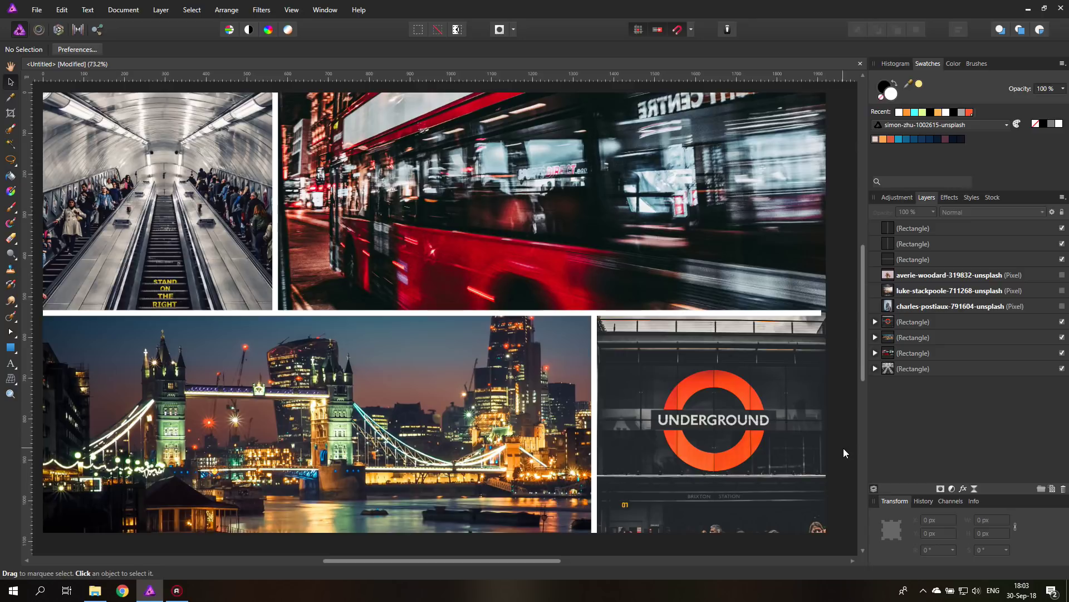
pyautogui.hscroll(-1, 843, 447)
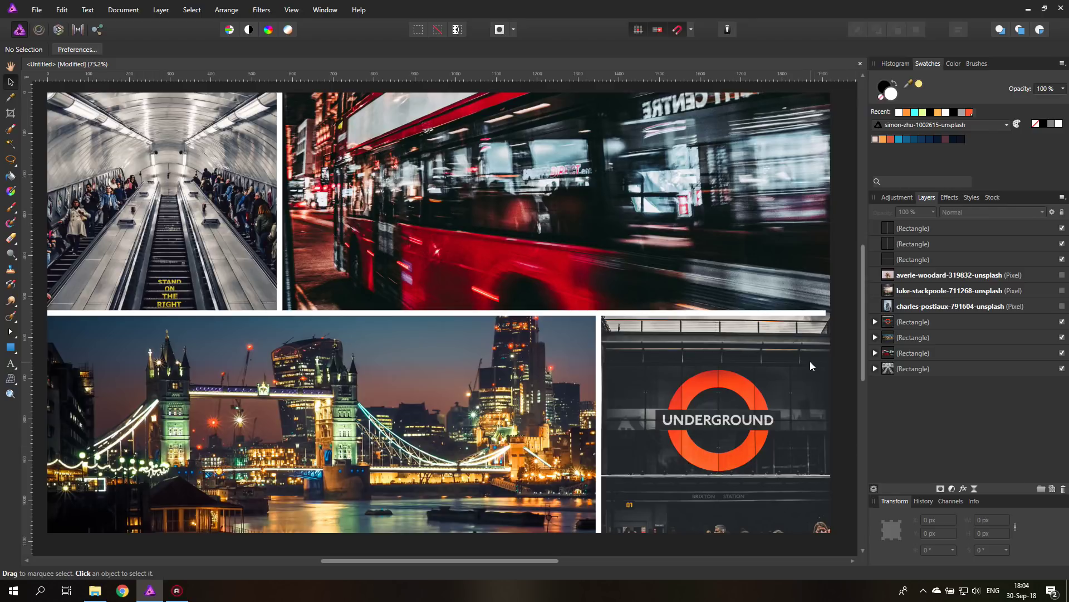
# - Pull the skyline and escalator photos out of their frame rectangles in the Layers panel
pyautogui.click(888, 310)
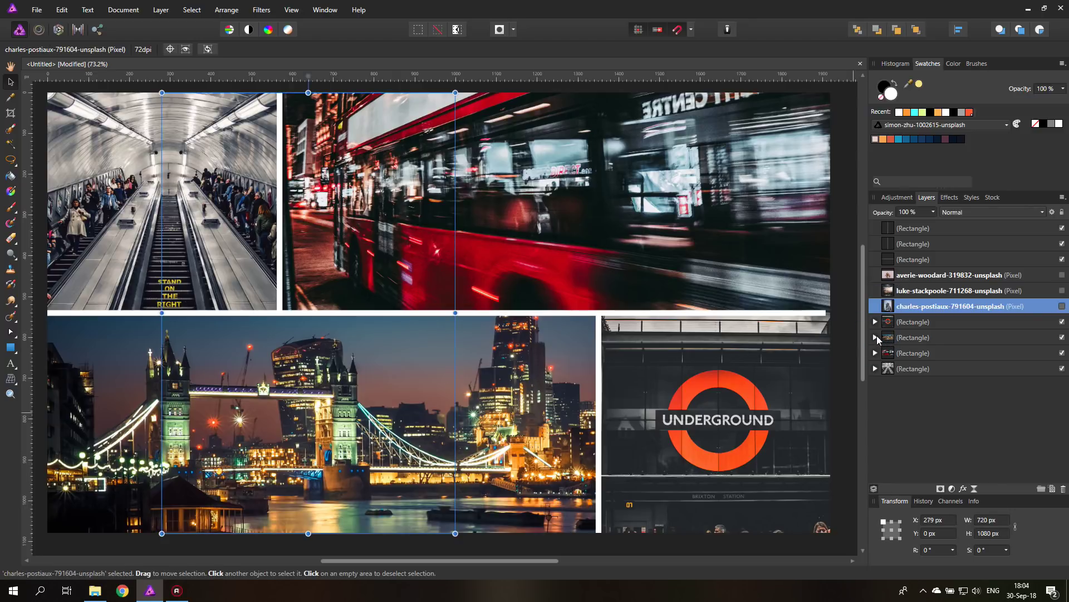
pyautogui.click(875, 337)
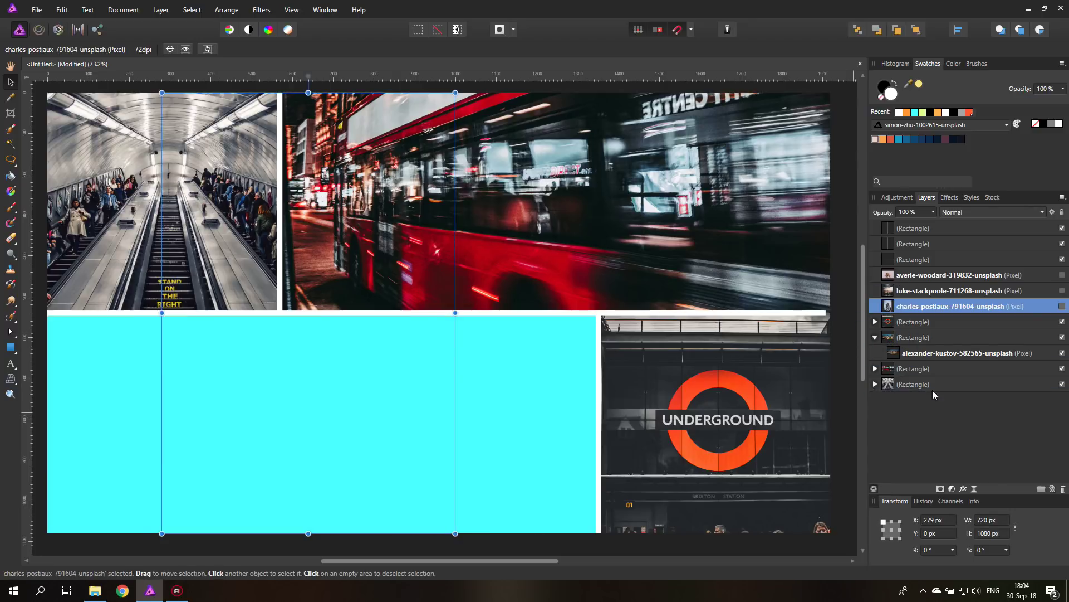
pyautogui.moveTo(952, 378); pyautogui.dragTo(952, 390)
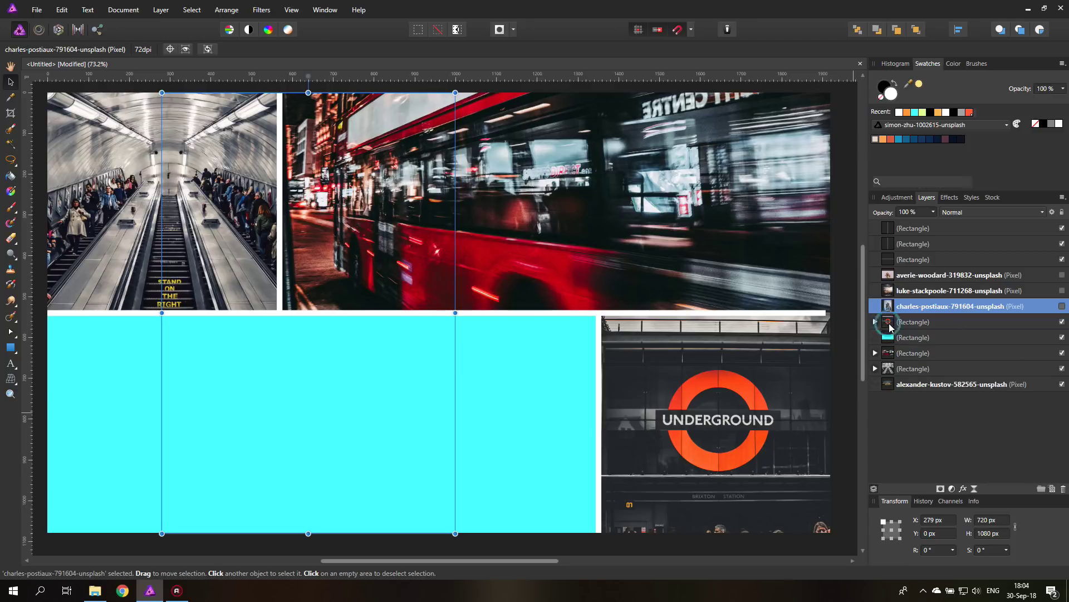
pyautogui.click(889, 328)
pyautogui.click(877, 370)
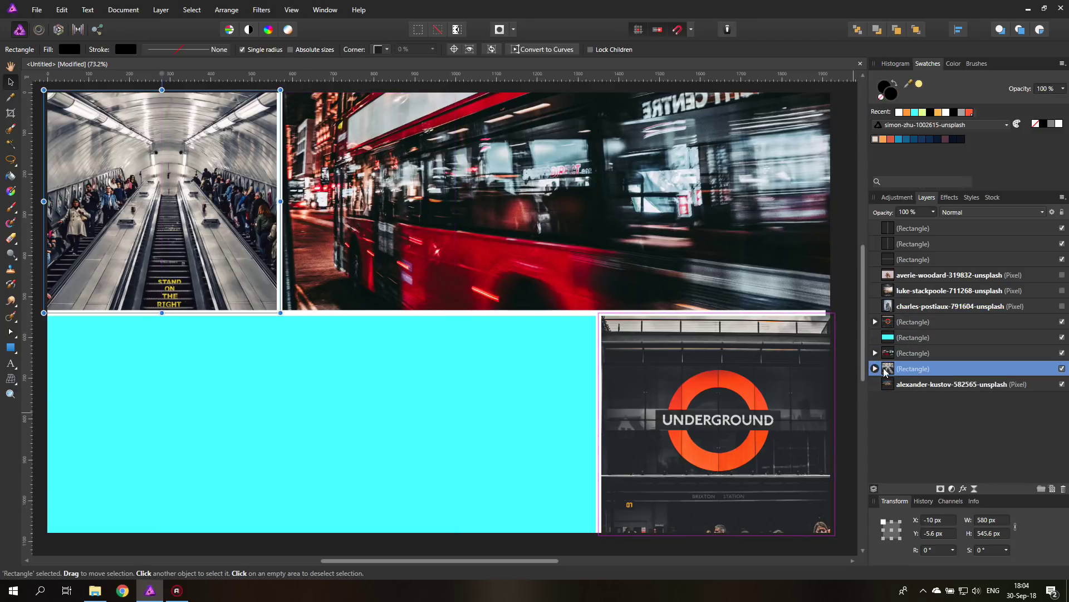
pyautogui.click(875, 368)
pyautogui.moveTo(894, 385); pyautogui.dragTo(893, 318)
# - Delete the four frame rectangles and three white bars, then move the skyline up to fill the canvas
pyautogui.click(892, 338)
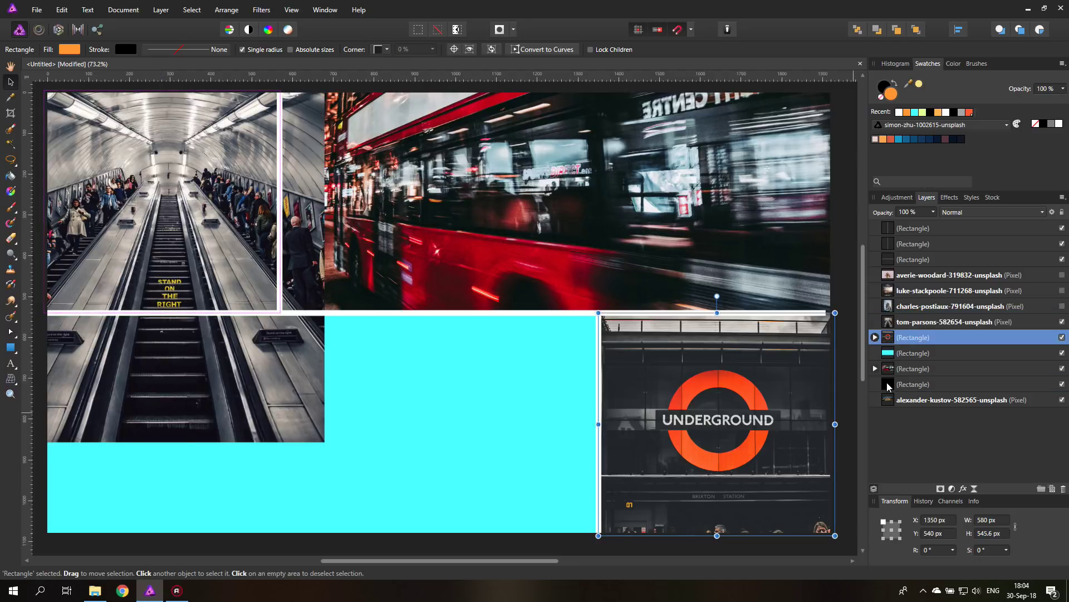
pyautogui.keyDown('shift'); pyautogui.click(914, 384); pyautogui.keyUp('shift')
pyautogui.click(1064, 488)
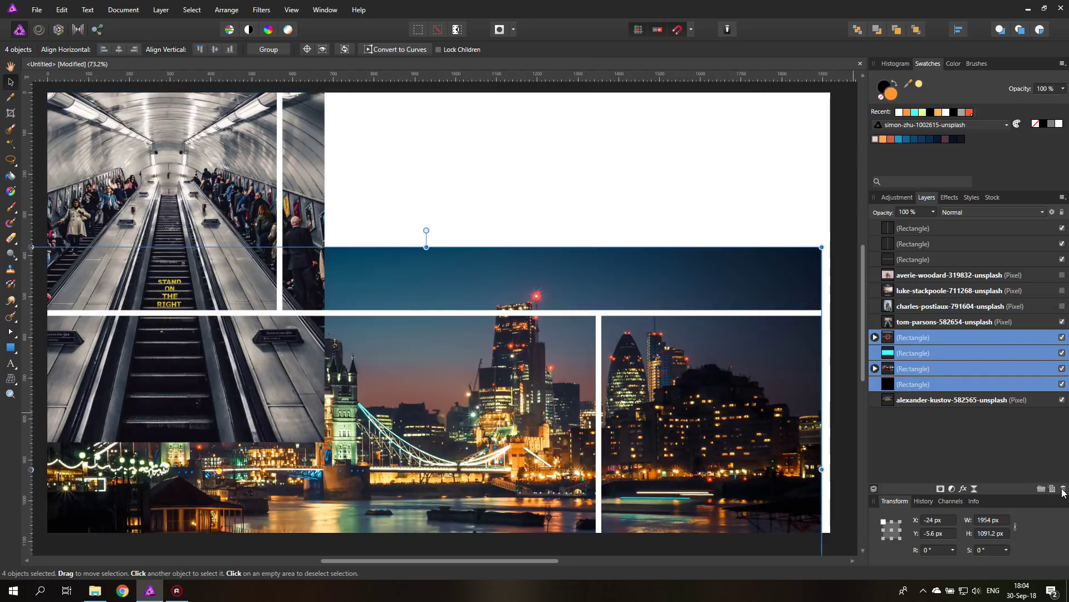
pyautogui.click(889, 259)
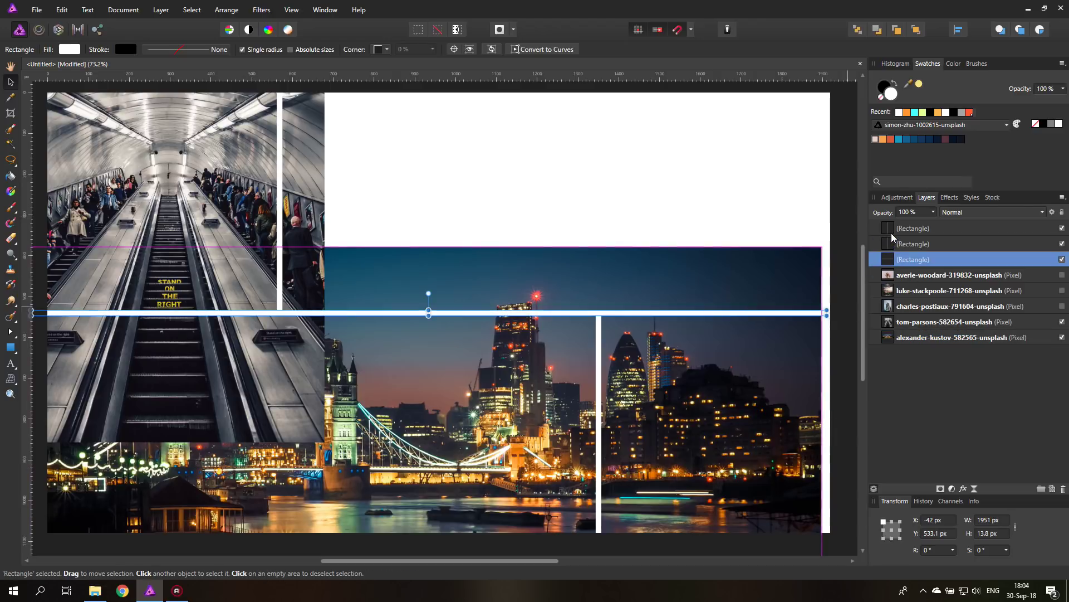
pyautogui.keyDown('shift'); pyautogui.click(890, 229); pyautogui.keyUp('shift')
pyautogui.click(1063, 488)
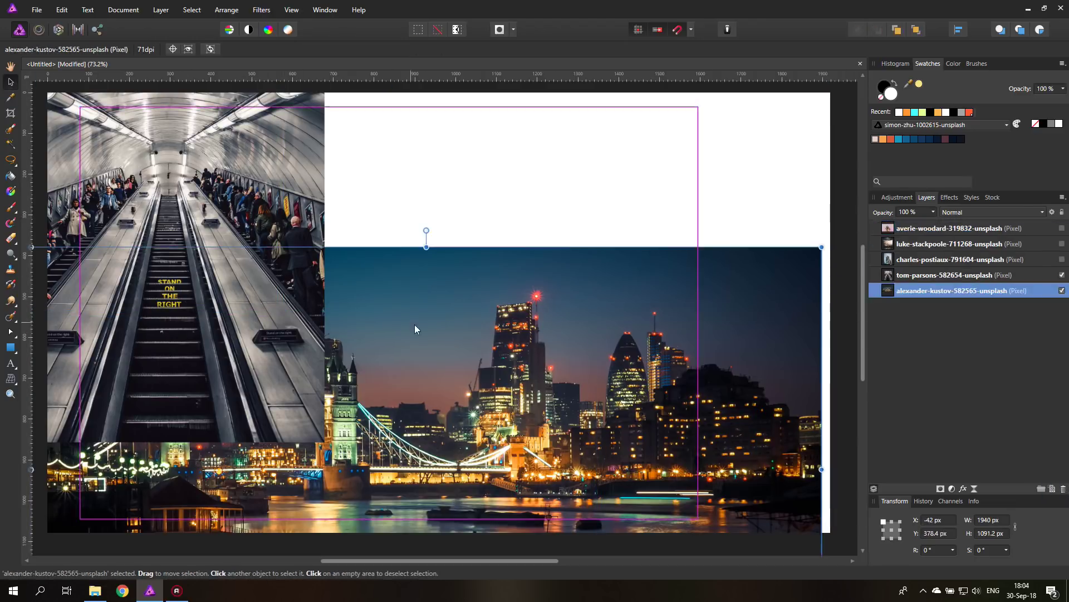
pyautogui.moveTo(414, 324); pyautogui.dragTo(417, 168)
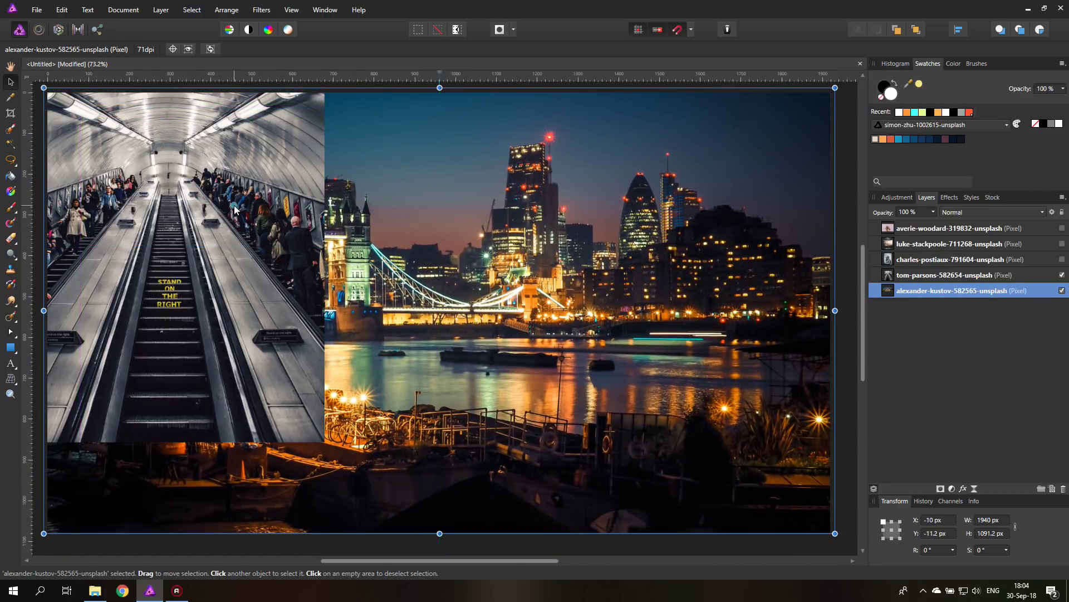
# - Centre the escalator photo and give the skyline a live Gaussian blur, Preserve Alpha on, radius 13.3 px
pyautogui.moveTo(235, 211); pyautogui.dragTo(351, 285)
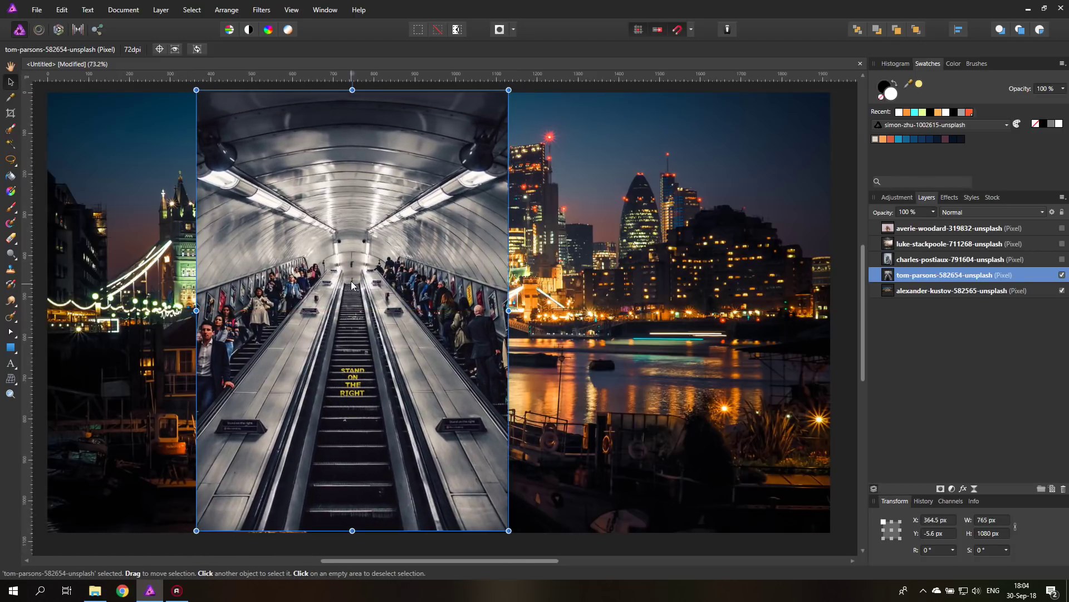
pyautogui.click(889, 290)
pyautogui.click(974, 488)
pyautogui.click(979, 123)
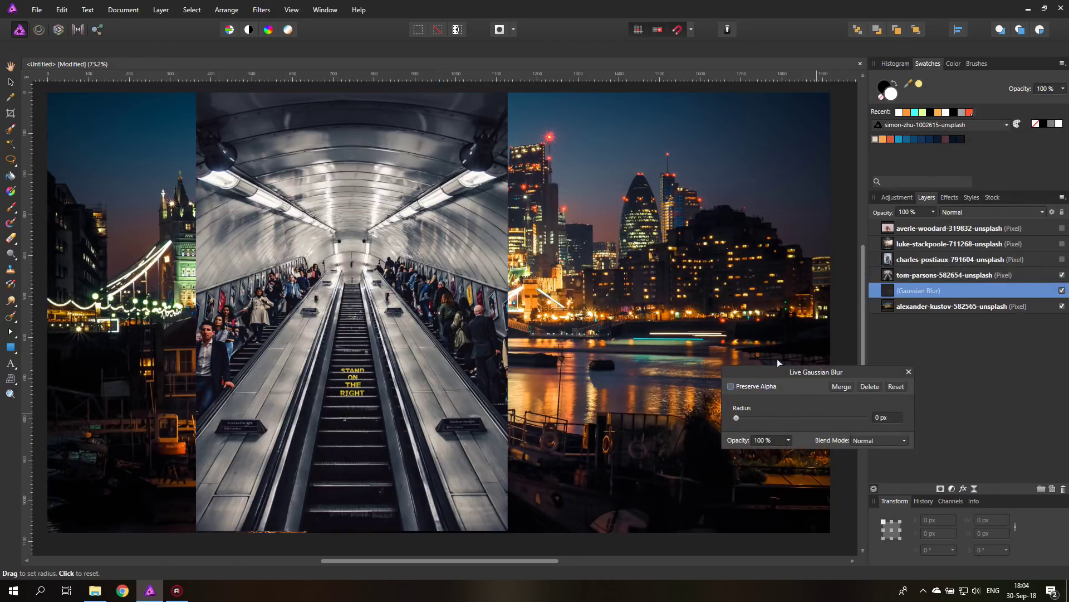
pyautogui.click(732, 386)
pyautogui.moveTo(736, 418); pyautogui.dragTo(805, 418)
pyautogui.click(908, 371)
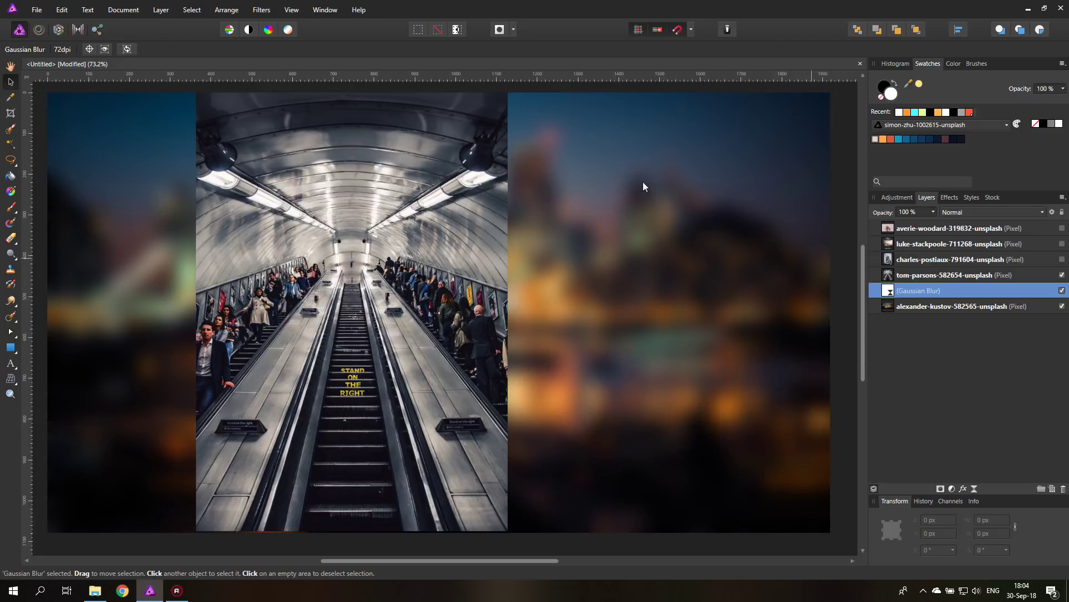
# - Move the escalator photo toward the left edge of the canvas
pyautogui.click(10, 82)
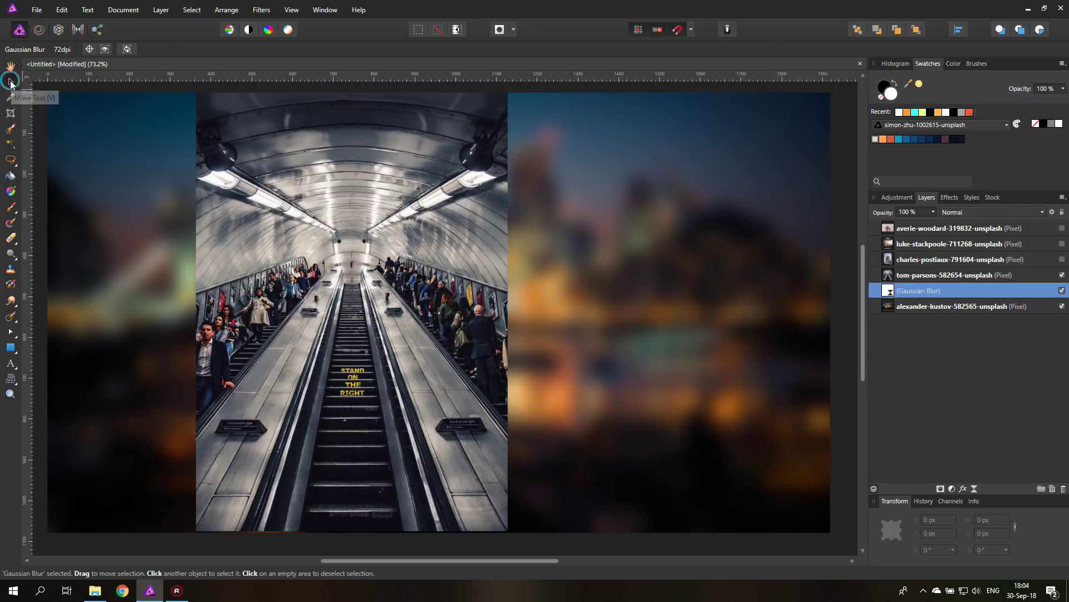
pyautogui.click(297, 178)
pyautogui.moveTo(312, 195); pyautogui.dragTo(238, 194)
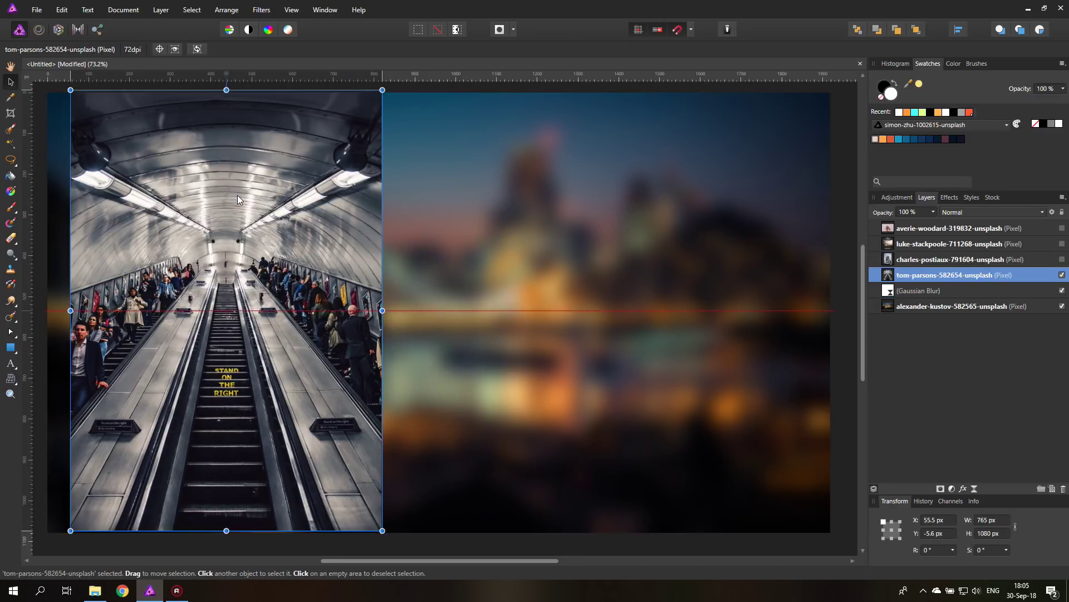
# - Draw a yellow-filled square over the blurred skyline
pyautogui.click(11, 348)
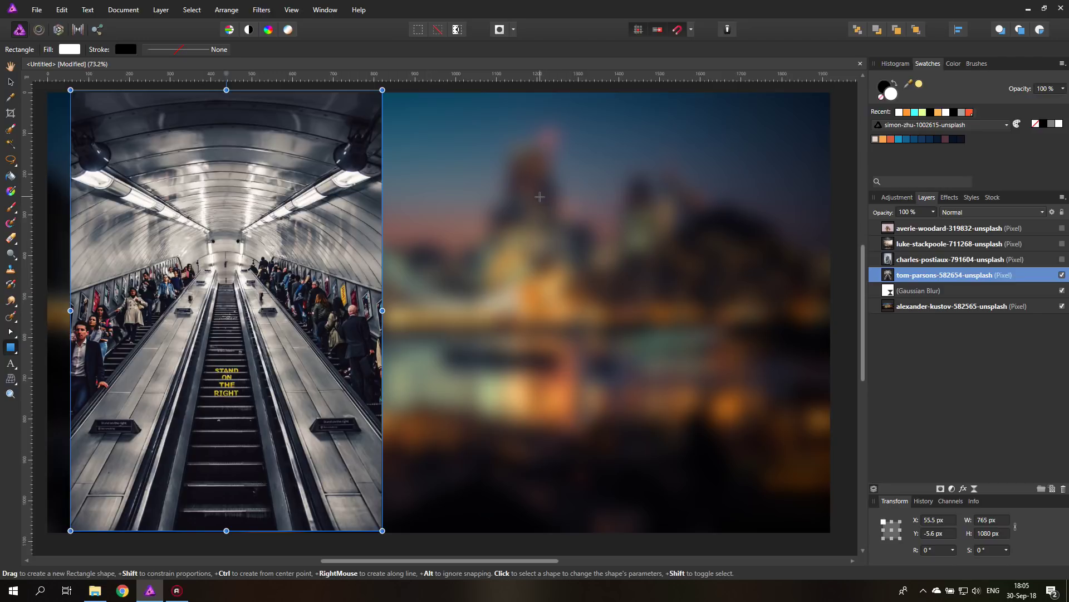
pyautogui.moveTo(538, 197); pyautogui.dragTo(697, 338)
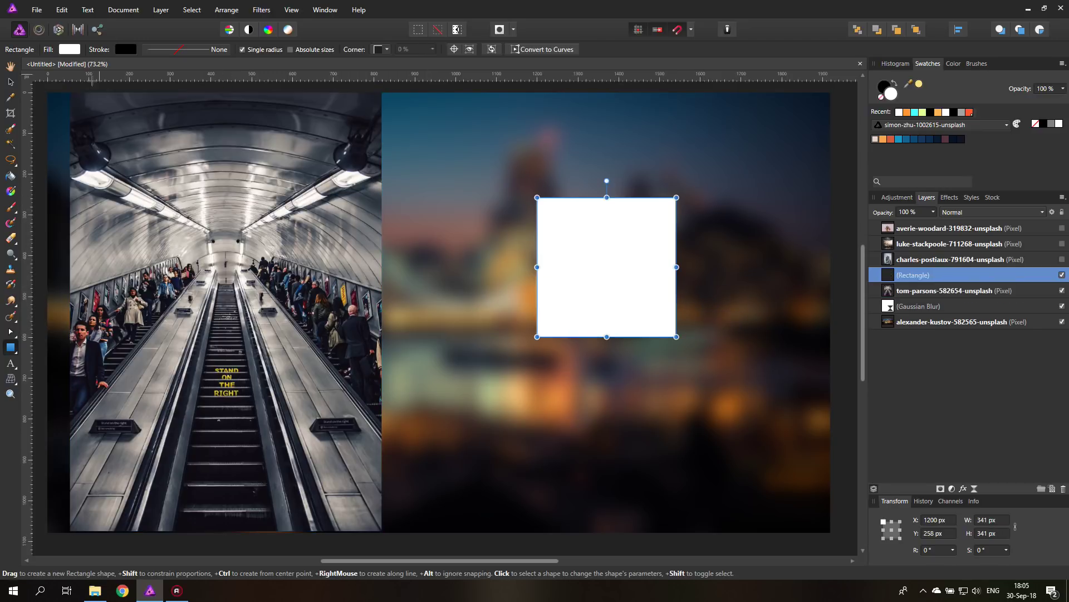
pyautogui.click(70, 51)
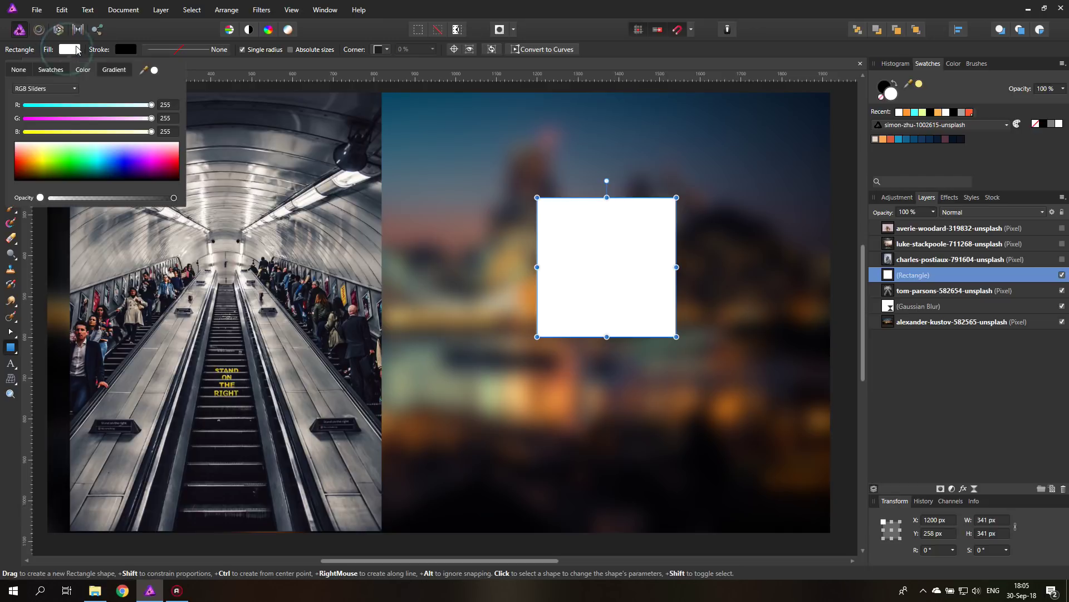
pyautogui.moveTo(61, 170); pyautogui.dragTo(45, 152)
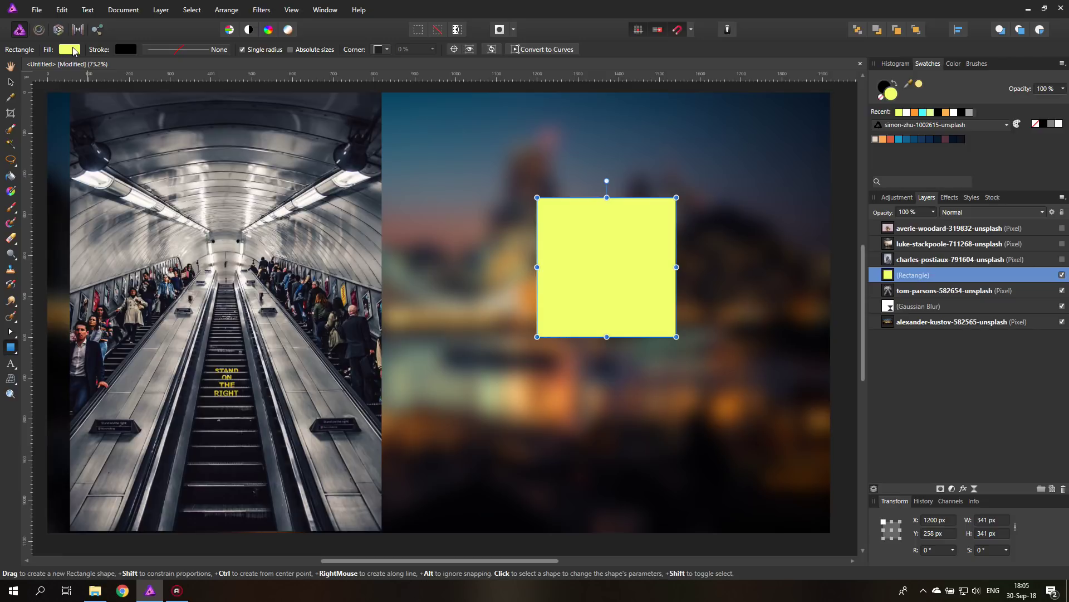
# - Duplicate the square layer and name the copies INside and OUTside
pyautogui.rightClick(888, 276)
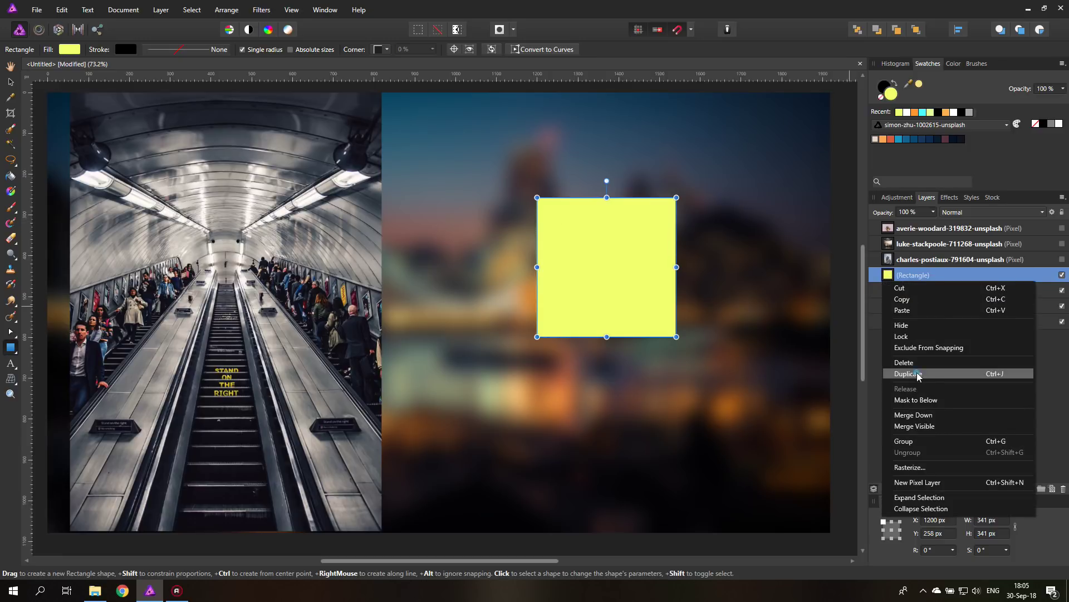
pyautogui.click(918, 375)
pyautogui.doubleClick(908, 275)
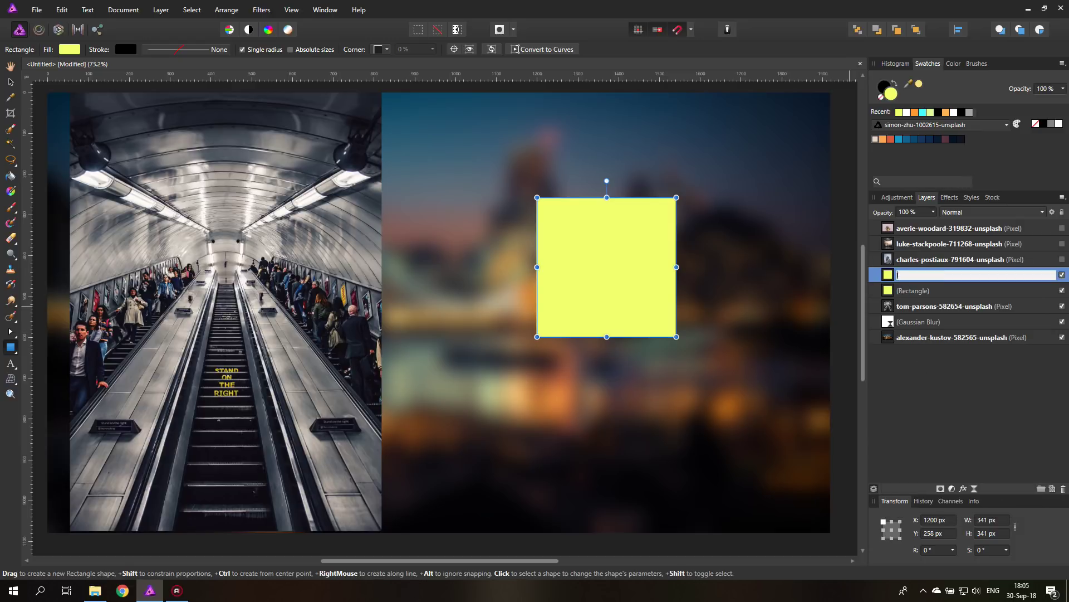
pyautogui.write('INside')
pyautogui.press('Return')
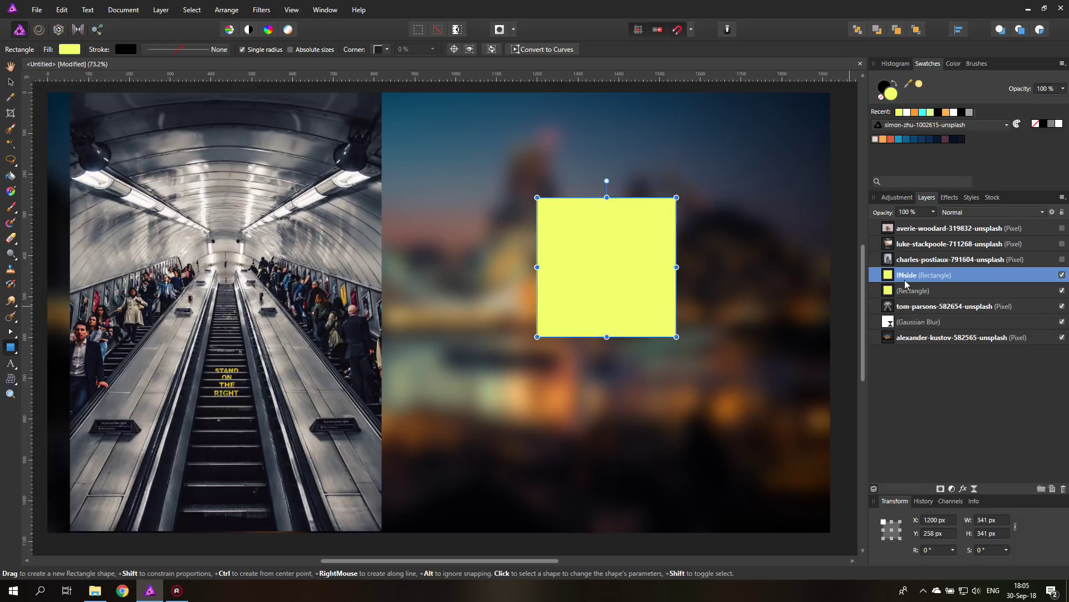
pyautogui.doubleClick(911, 290)
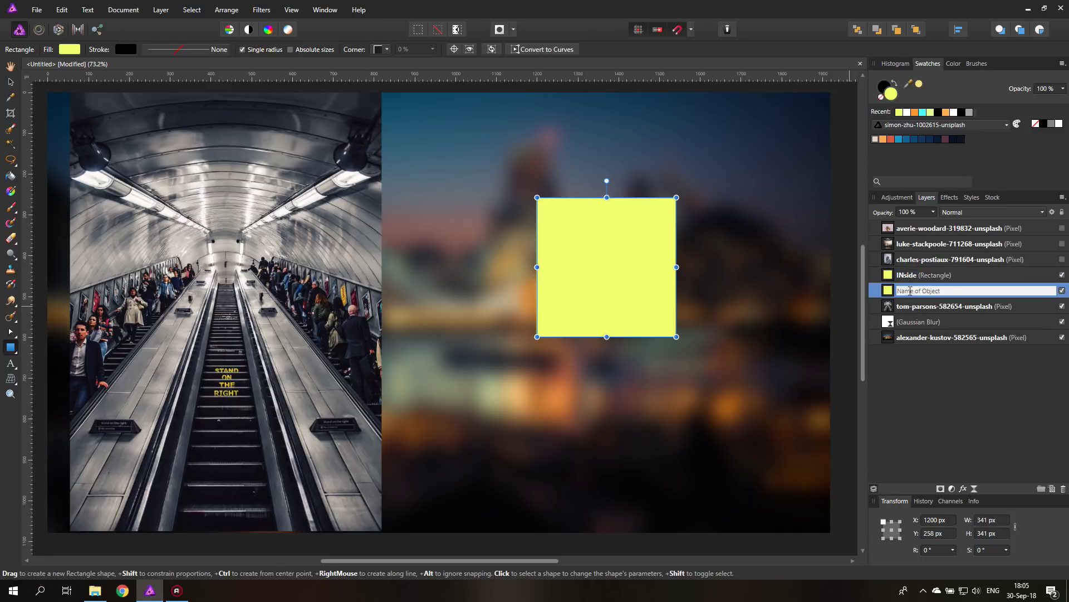
pyautogui.write('OUTside')
pyautogui.press('Return')
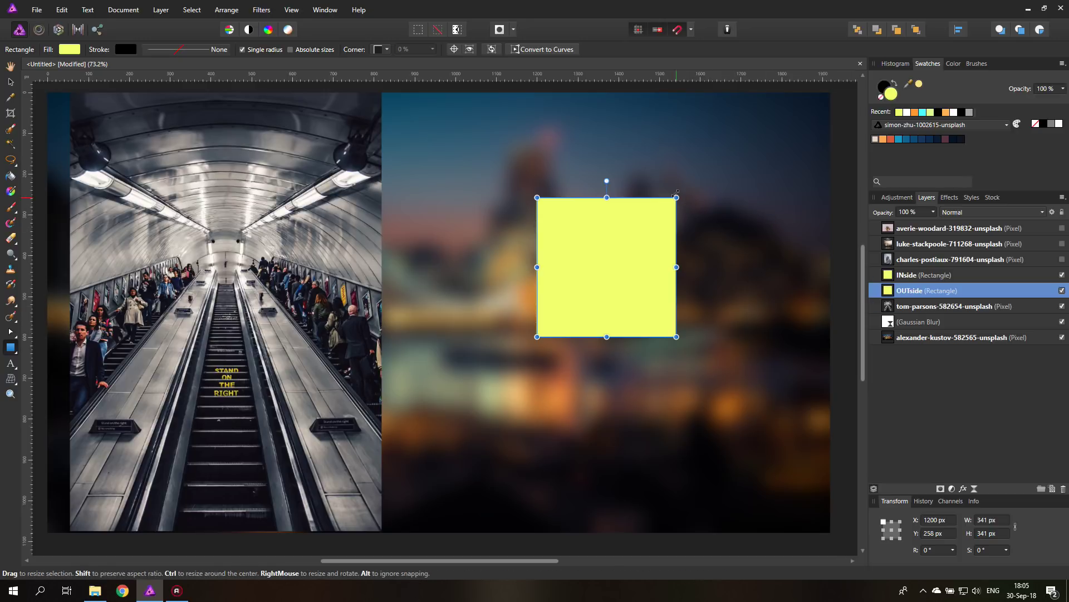
# - Make the OUTside square white and enlarge it to about 381 × 463 px around the yellow square
pyautogui.moveTo(675, 198); pyautogui.dragTo(686, 168)
pyautogui.click(69, 49)
pyautogui.moveTo(59, 150); pyautogui.dragTo(60, 127)
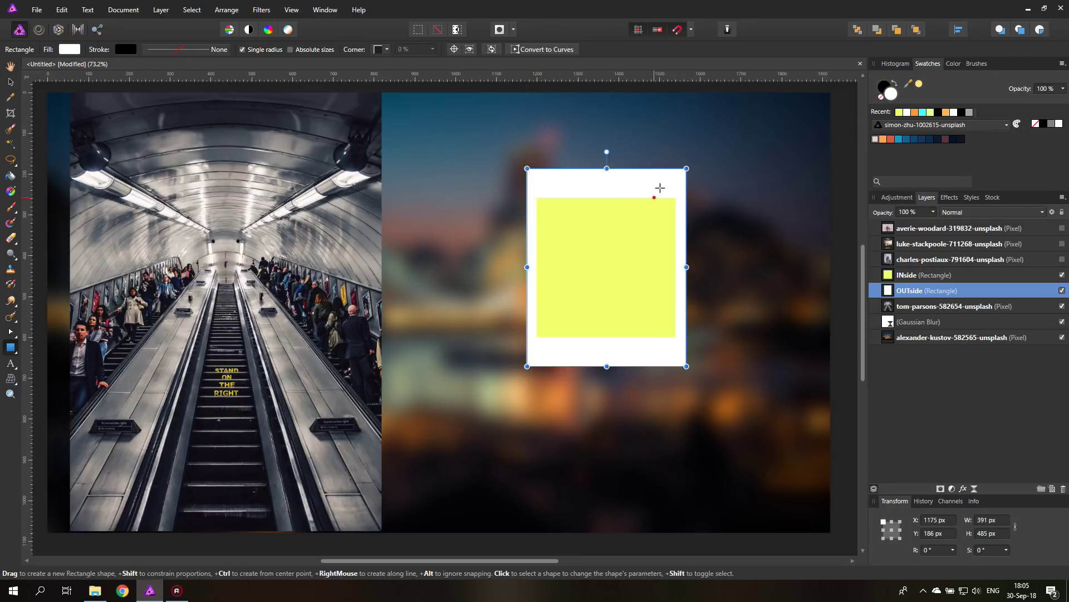
pyautogui.moveTo(687, 167); pyautogui.dragTo(661, 148)
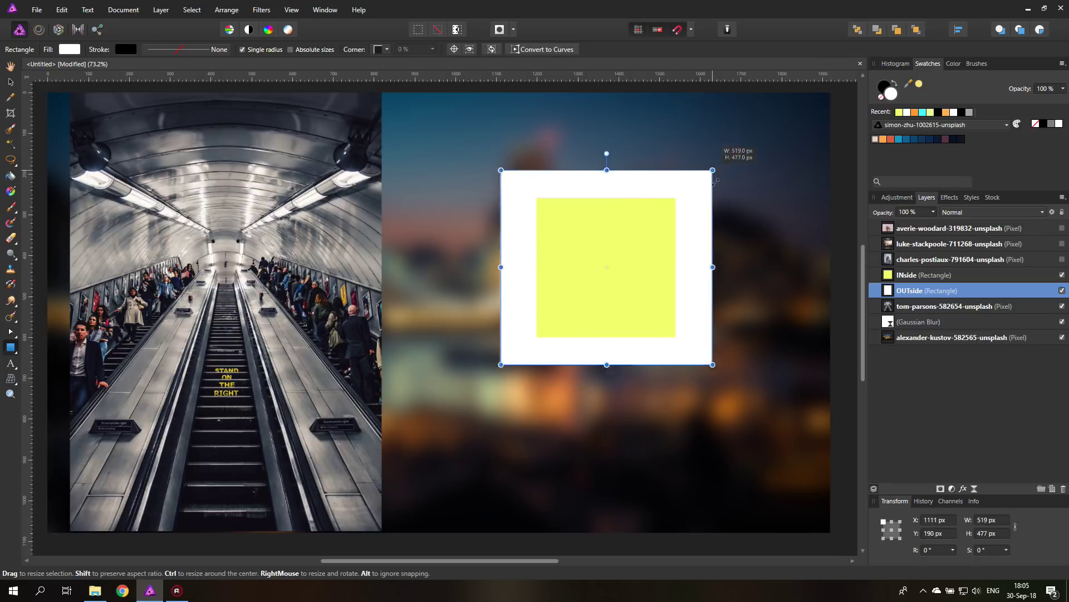
pyautogui.moveTo(716, 192); pyautogui.dragTo(684, 172)
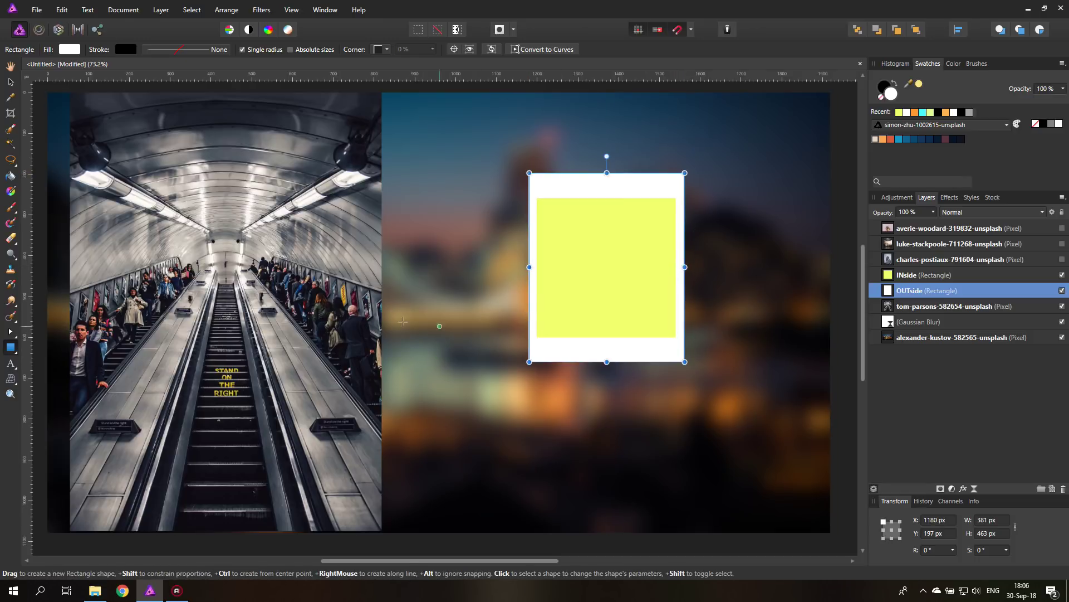
# - Nudge the white frame down to Y 230 px, leaving a wider bottom border
pyautogui.click(10, 82)
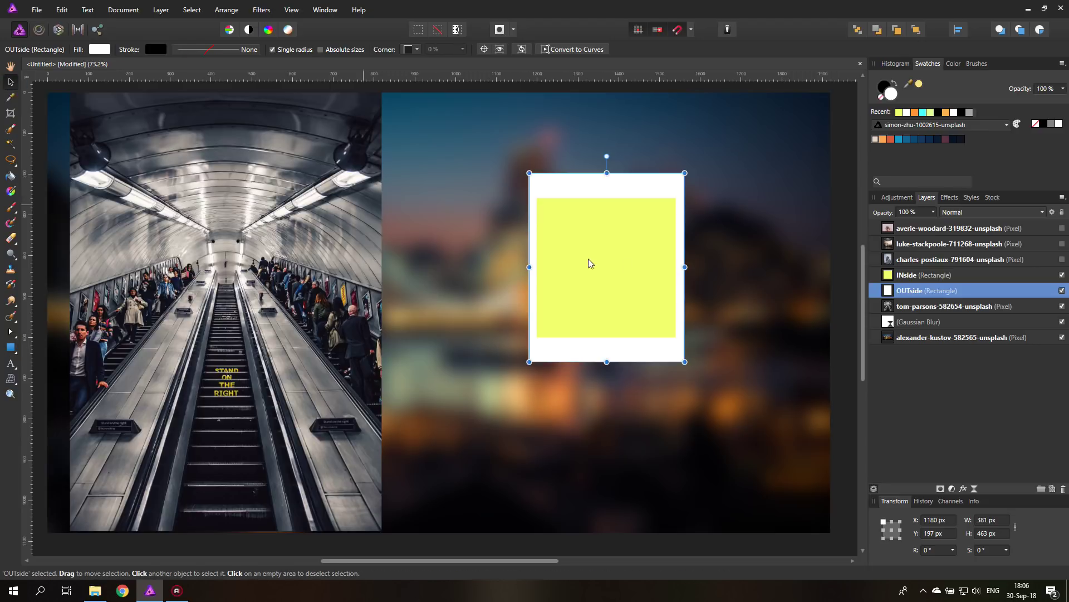
pyautogui.hotkey('shift', 'Down')
pyautogui.hotkey('shift', 'Down')
pyautogui.hotkey('shift', 'Down')
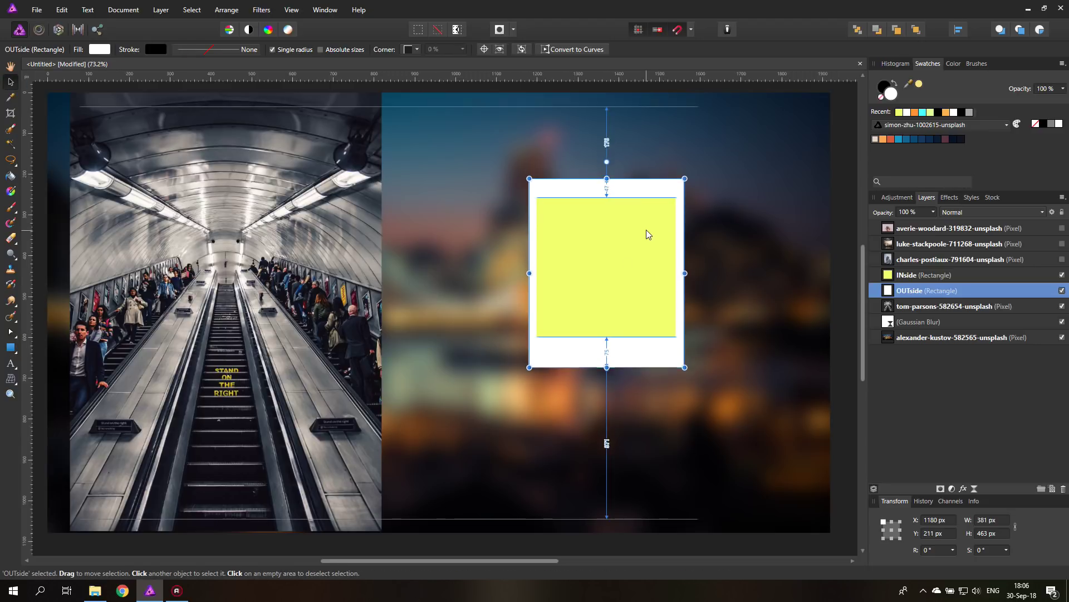
pyautogui.press('Down')
pyautogui.press('Down')
pyautogui.press('Down')
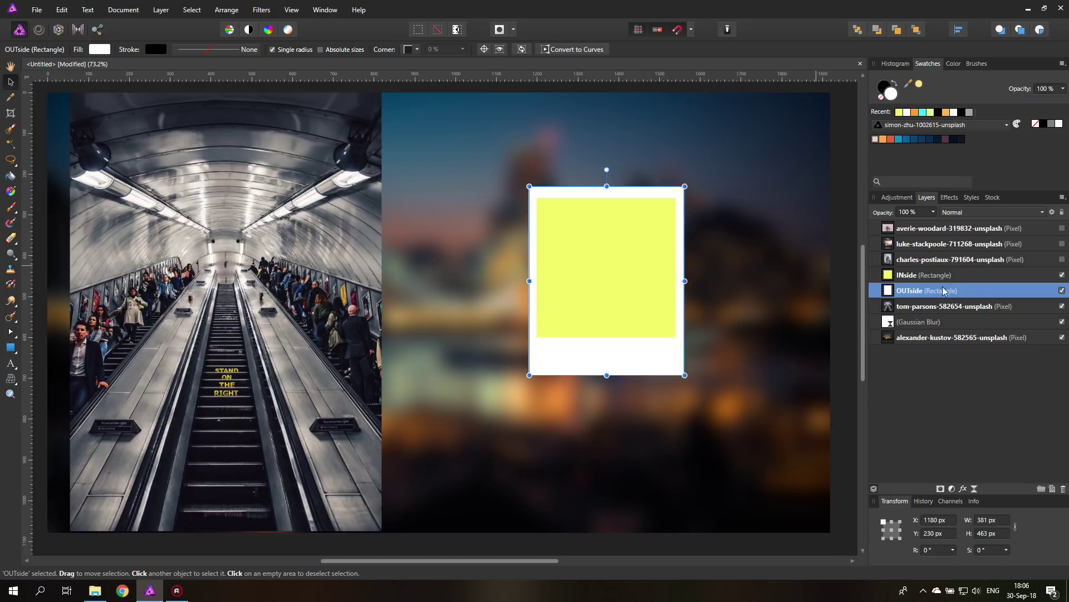
# - Give the yellow INside square a faint inner shadow
pyautogui.click(892, 276)
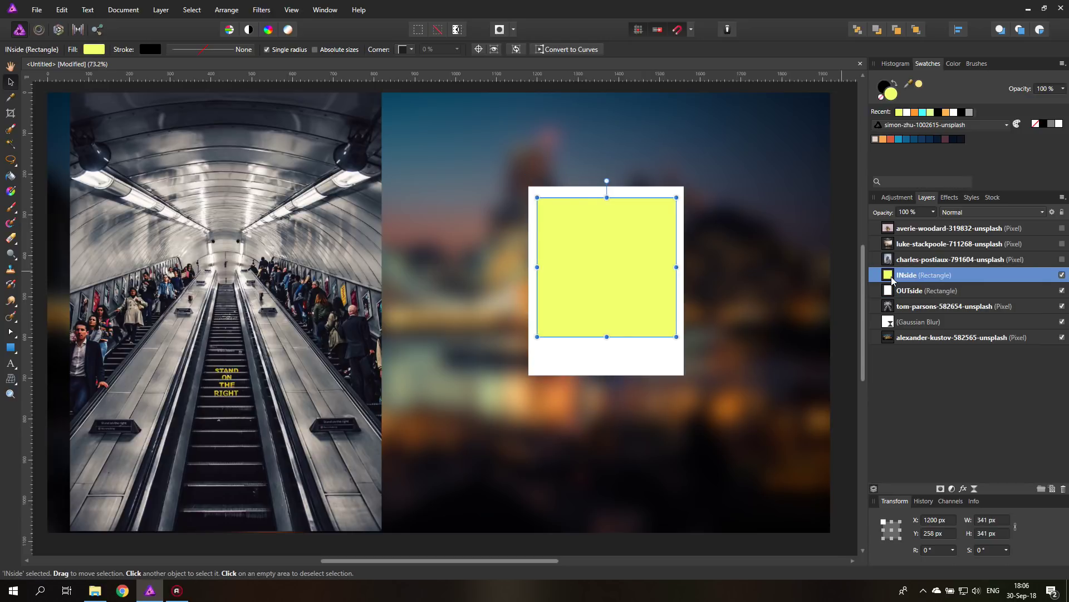
pyautogui.click(950, 198)
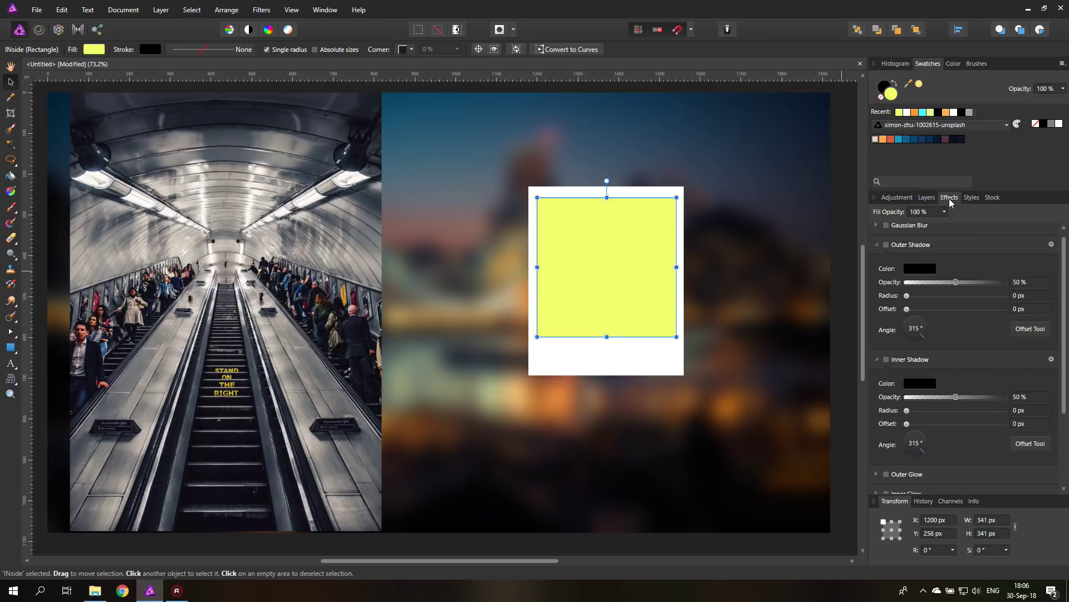
pyautogui.moveTo(907, 409); pyautogui.dragTo(936, 422)
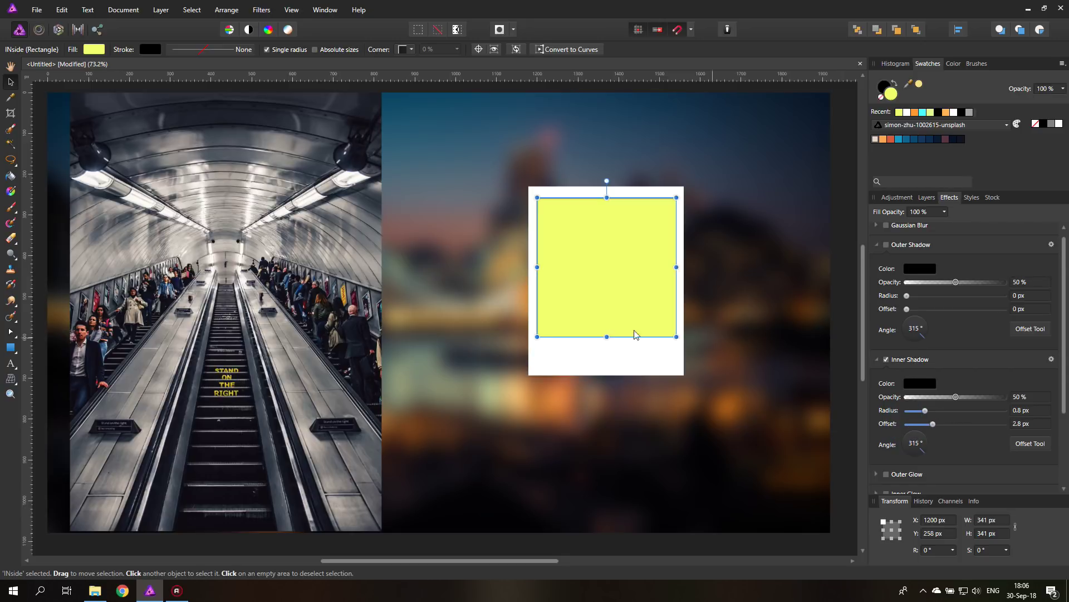
pyautogui.click(847, 319)
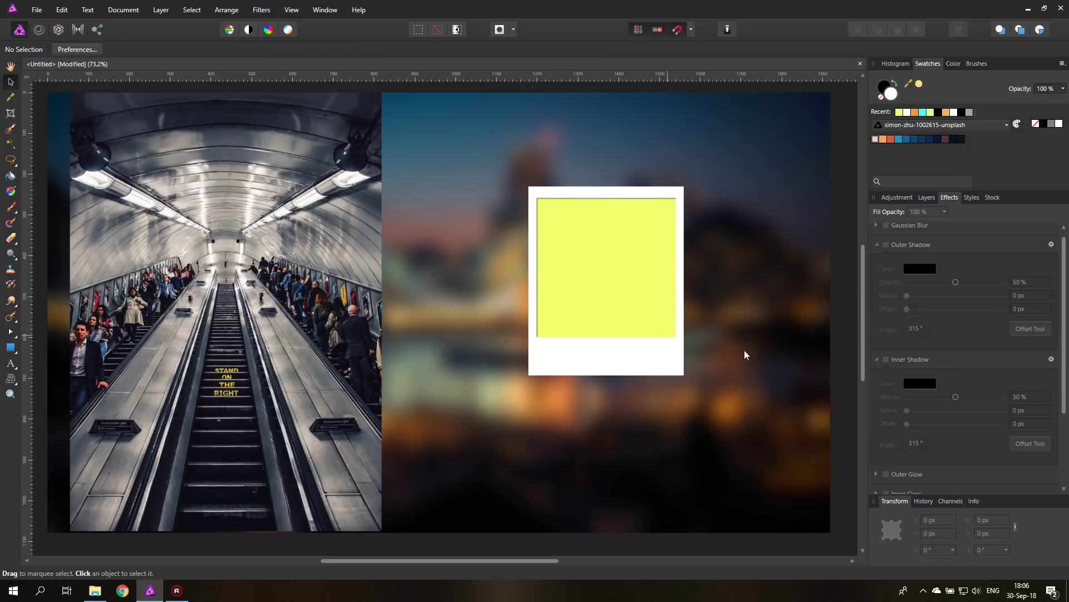
# - Give the OUTside frame a soft outer shadow of about 6.1 px radius, then select both layers
pyautogui.click(929, 199)
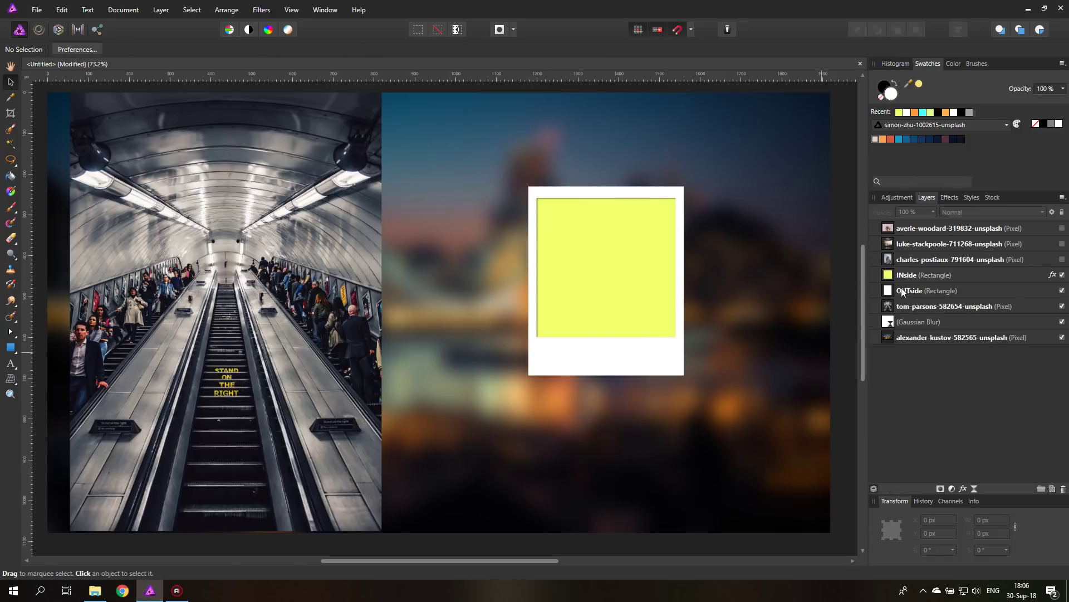
pyautogui.click(903, 292)
pyautogui.click(948, 198)
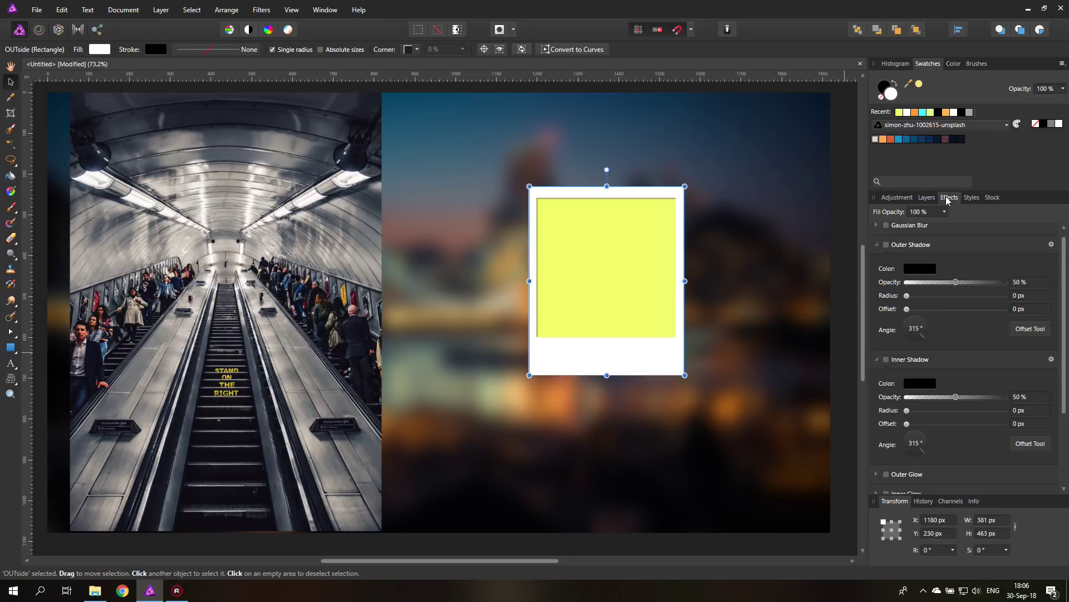
pyautogui.click(886, 245)
pyautogui.moveTo(908, 296); pyautogui.dragTo(956, 312)
pyautogui.click(927, 198)
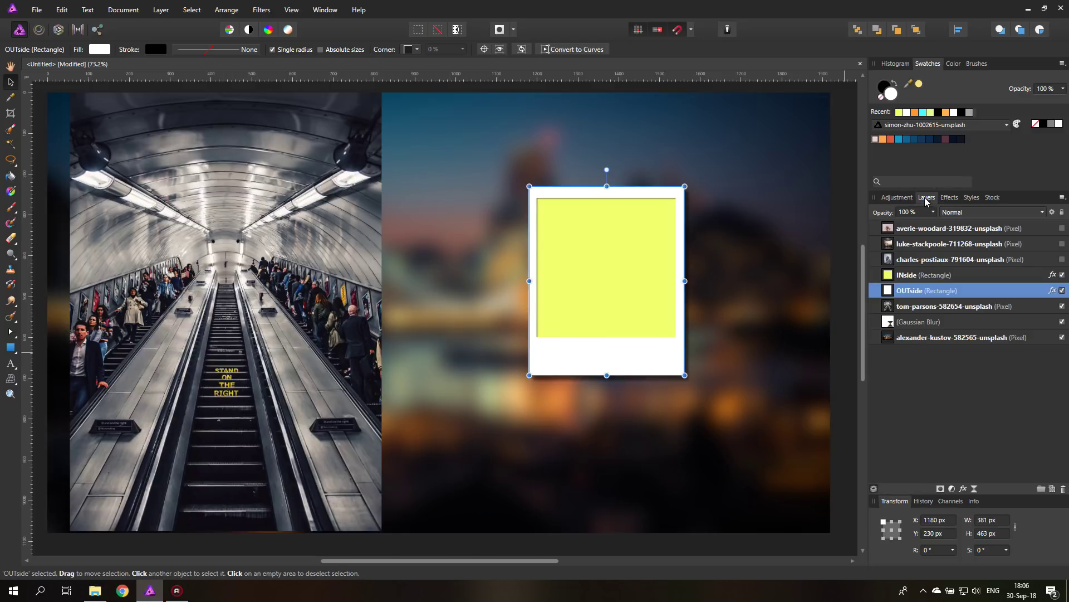
pyautogui.click(892, 277)
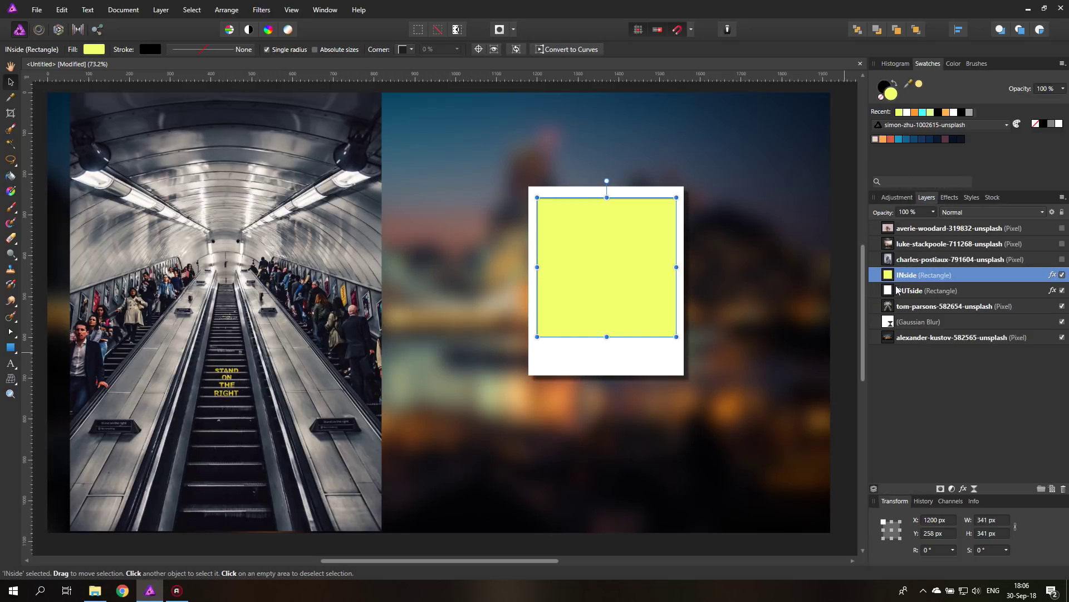
pyautogui.keyDown('shift'); pyautogui.click(893, 290); pyautogui.keyUp('shift')
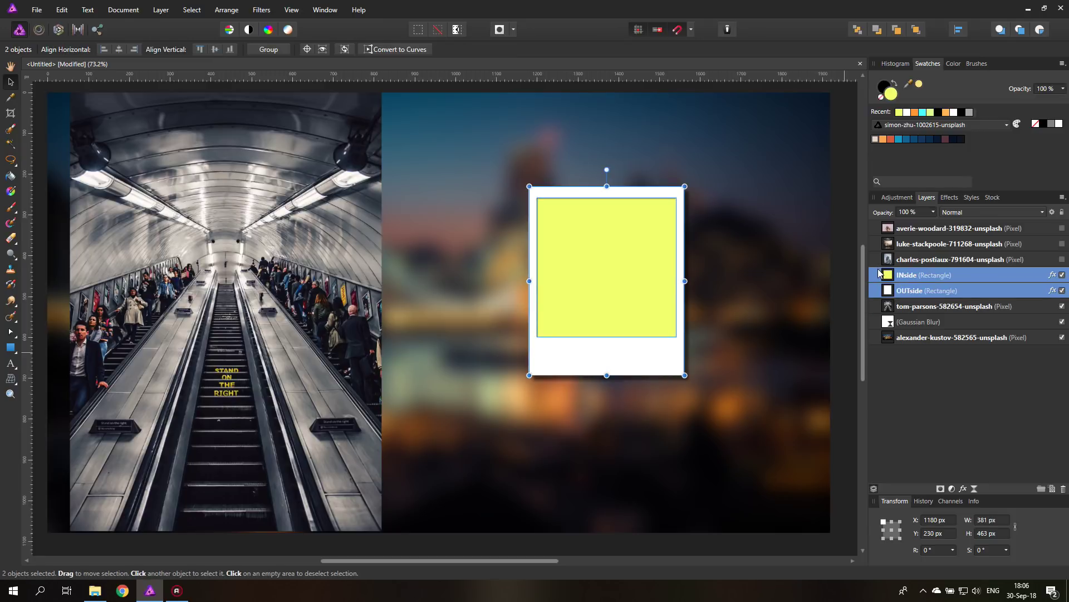
# - Group the INside and OUTside squares as 'Pola' and enlarge the group to 464.9 × 565 px
pyautogui.hotkey('ctrl', 'g')
pyautogui.doubleClick(913, 276)
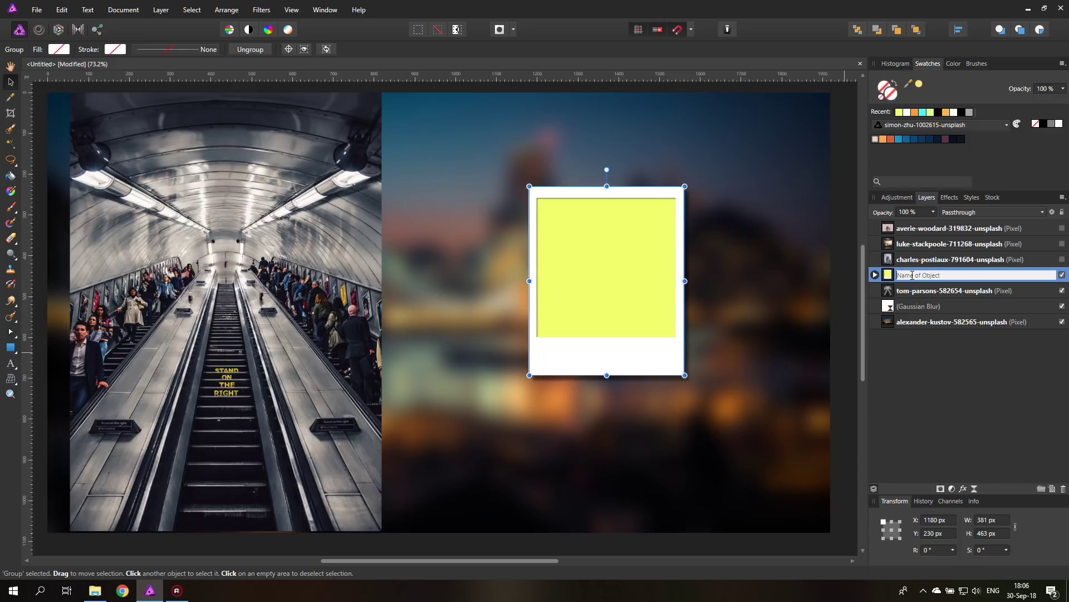
pyautogui.write('Pola')
pyautogui.press('Return')
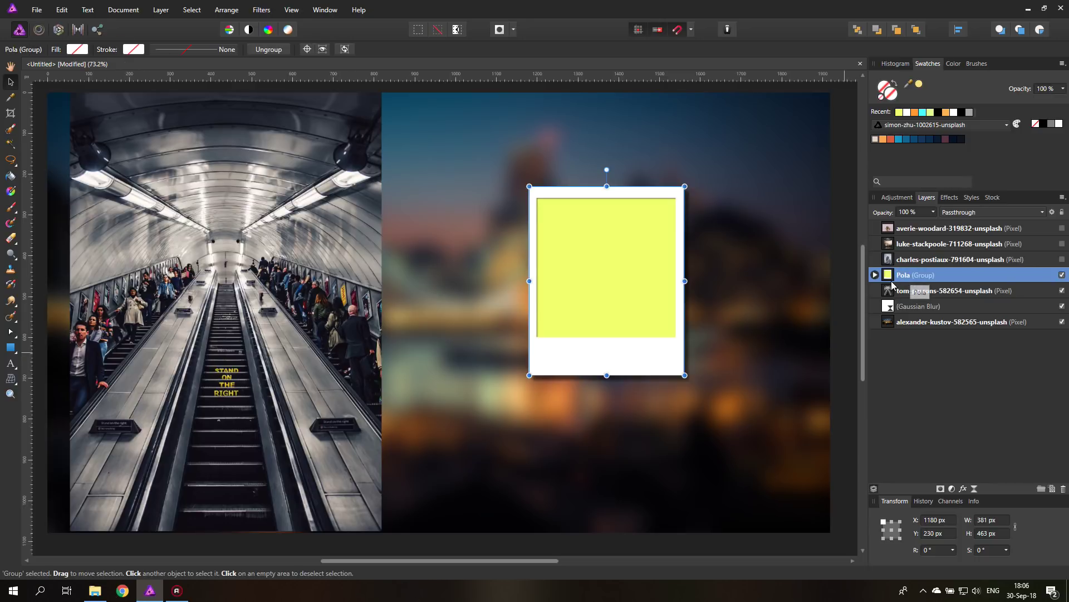
pyautogui.click(875, 275)
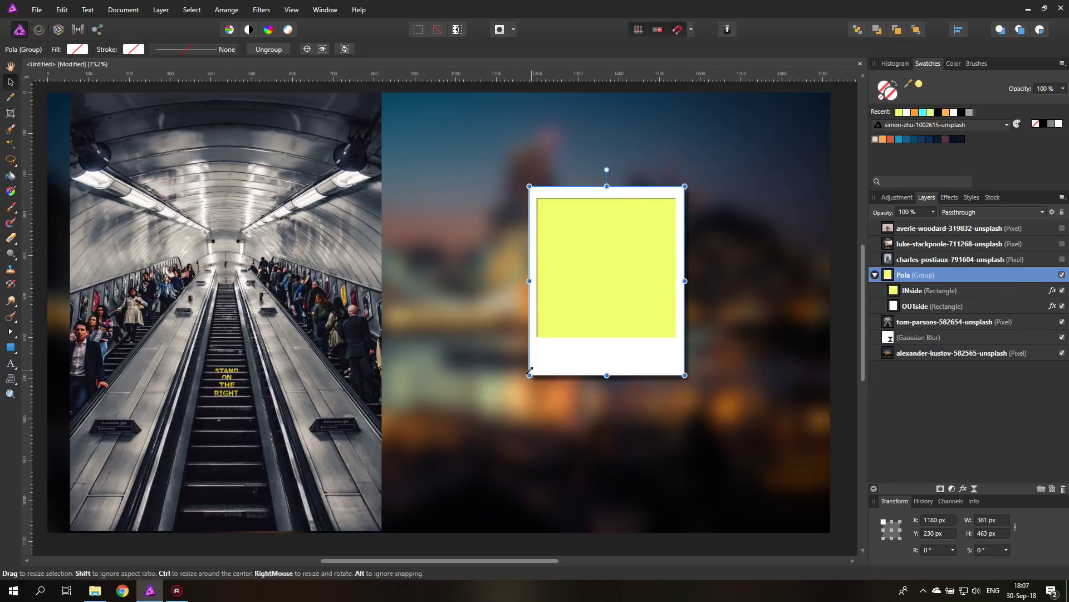
pyautogui.moveTo(529, 375); pyautogui.dragTo(442, 369)
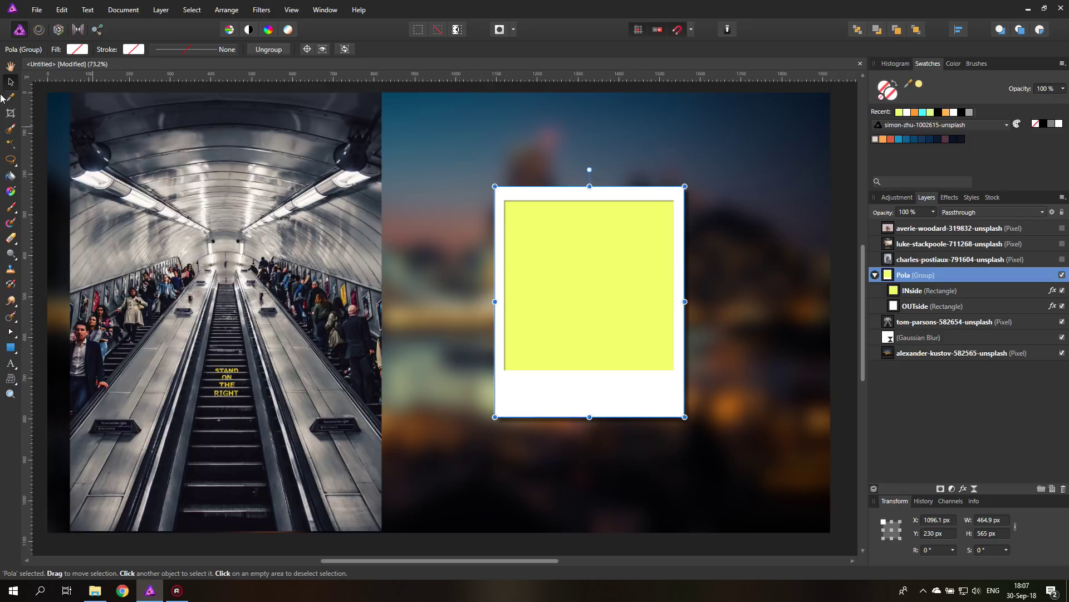
# - Clip the tom-parsons escalator photo into INside and reposition it to show the 'Stand on the right' steps
pyautogui.moveTo(194, 249); pyautogui.dragTo(557, 249)
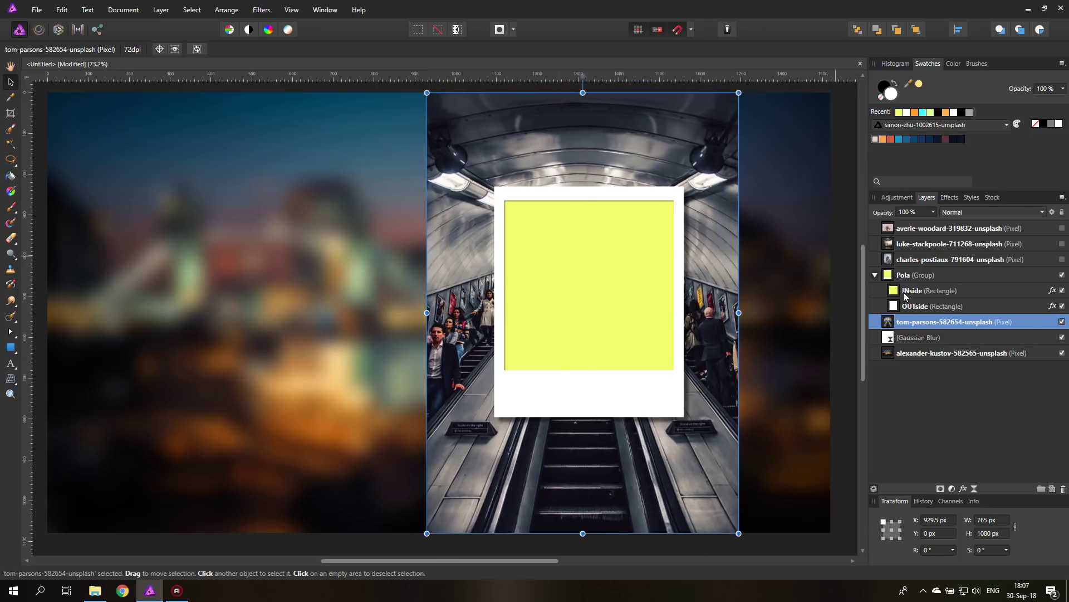
pyautogui.moveTo(888, 326); pyautogui.dragTo(908, 294)
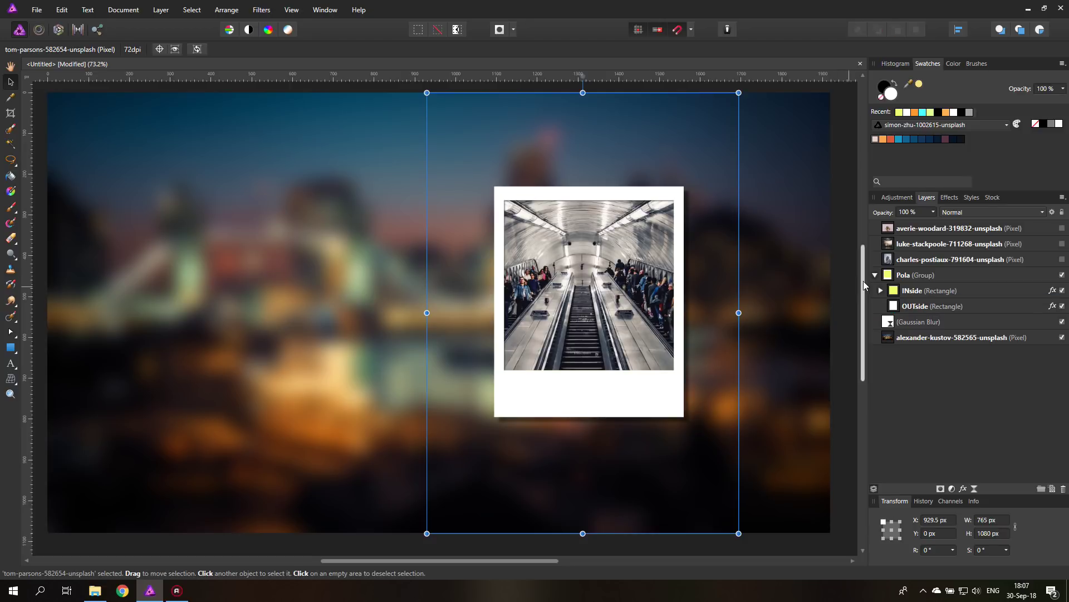
pyautogui.click(882, 291)
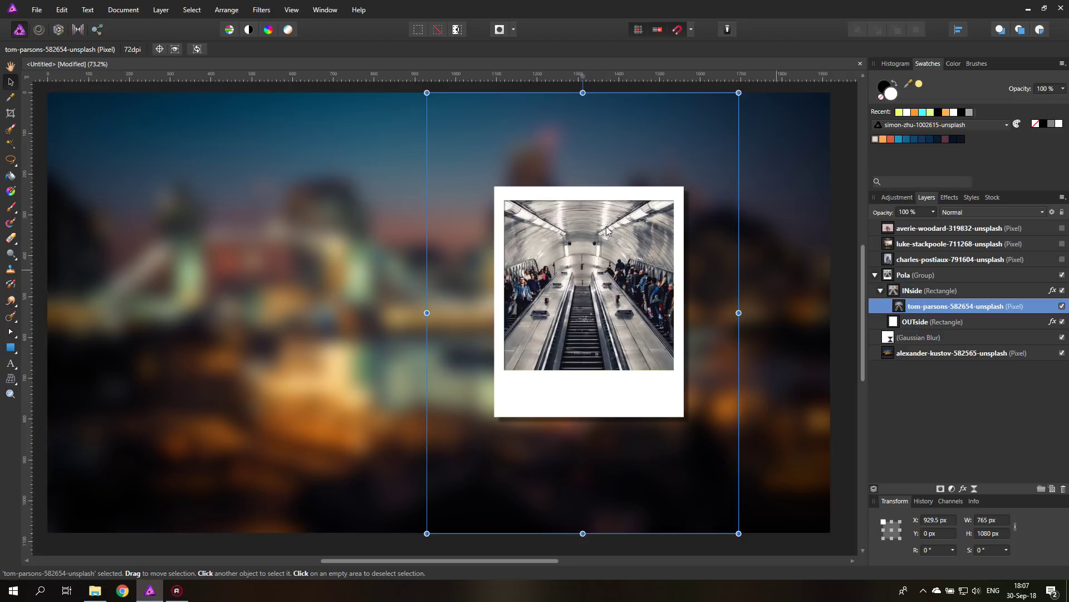
pyautogui.moveTo(572, 274); pyautogui.dragTo(609, 252)
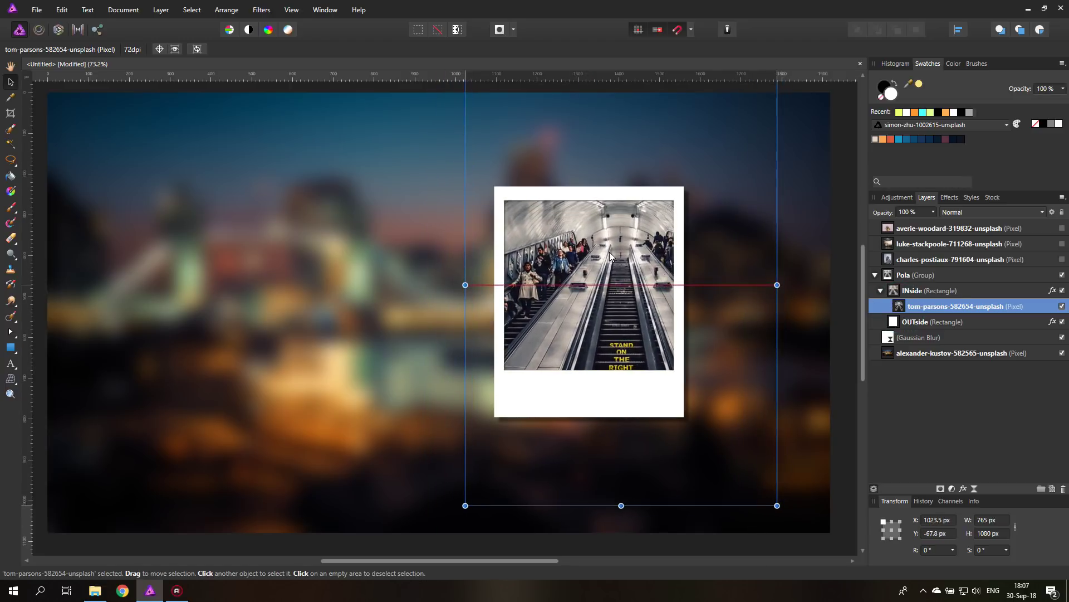
pyautogui.click(906, 275)
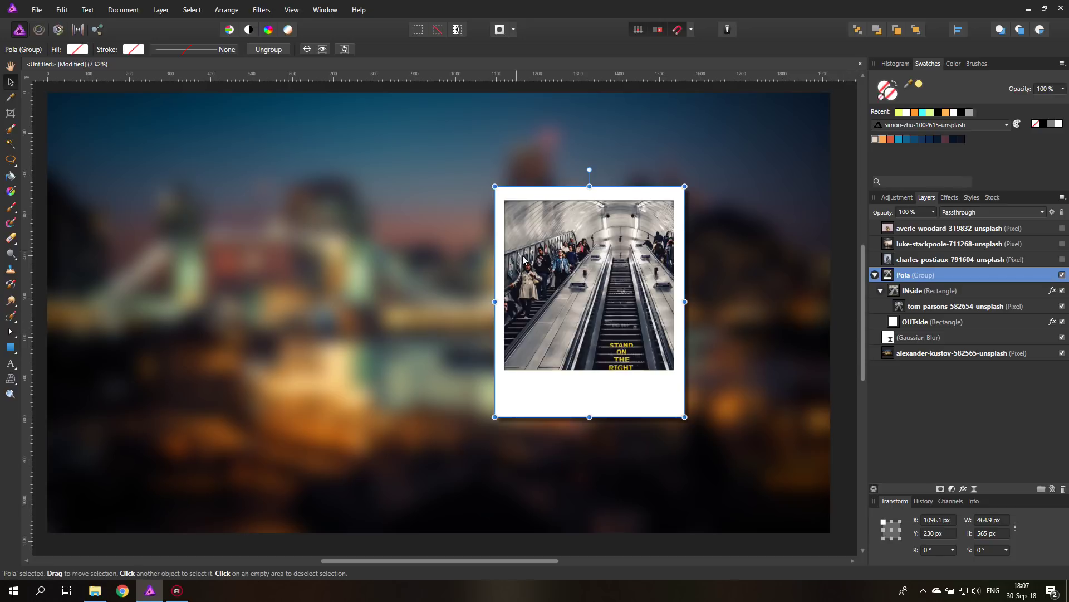
# - Tilt the Pola polaroid about 16°, place it smaller at the upper left, then delete it
pyautogui.moveTo(568, 266); pyautogui.dragTo(239, 239)
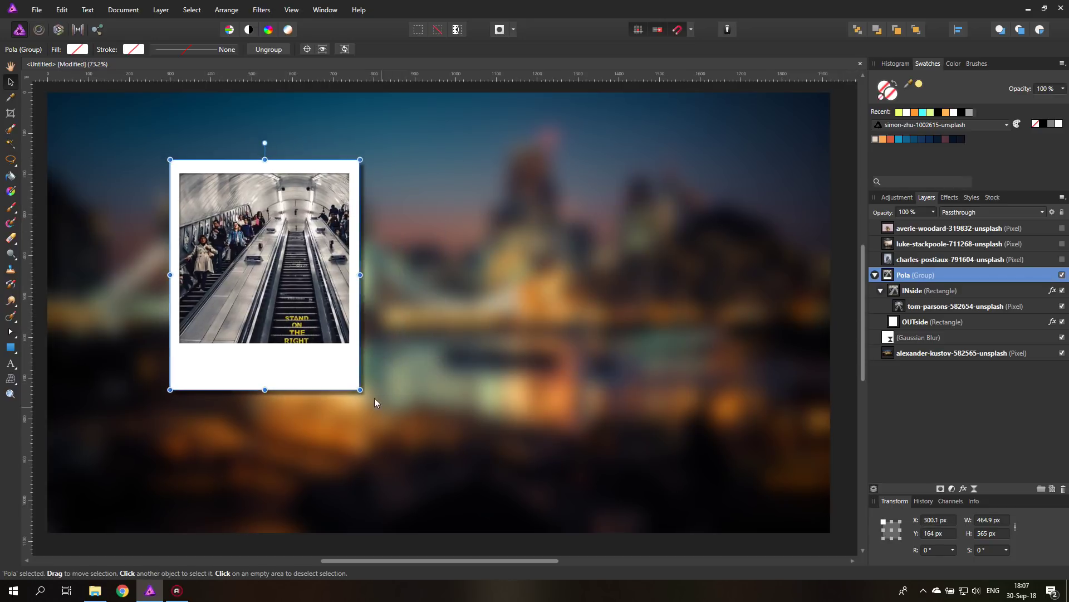
pyautogui.moveTo(359, 389); pyautogui.dragTo(417, 460)
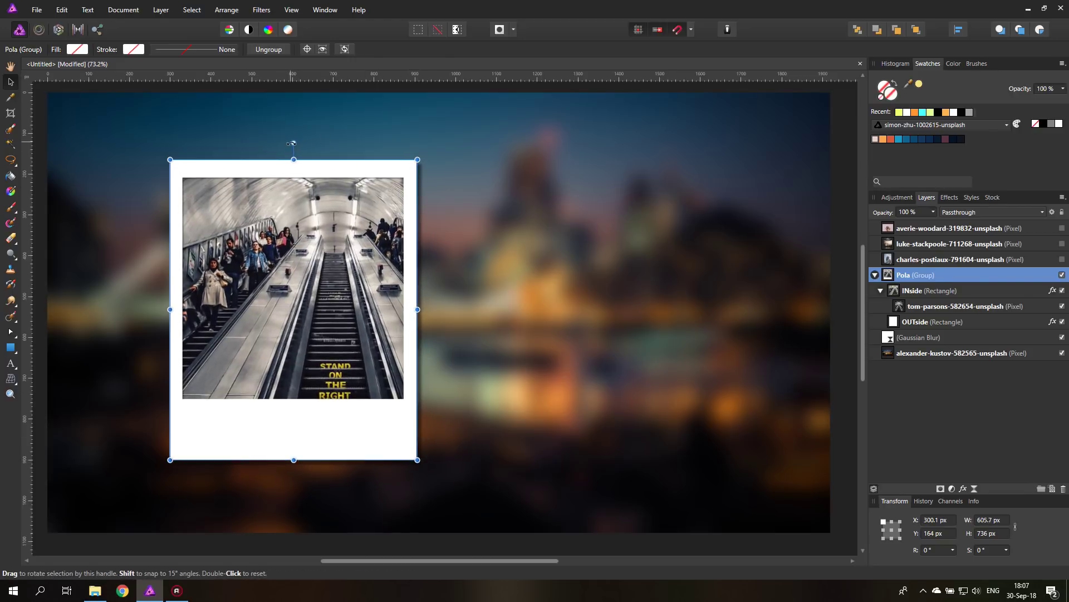
pyautogui.moveTo(292, 144); pyautogui.dragTo(224, 133)
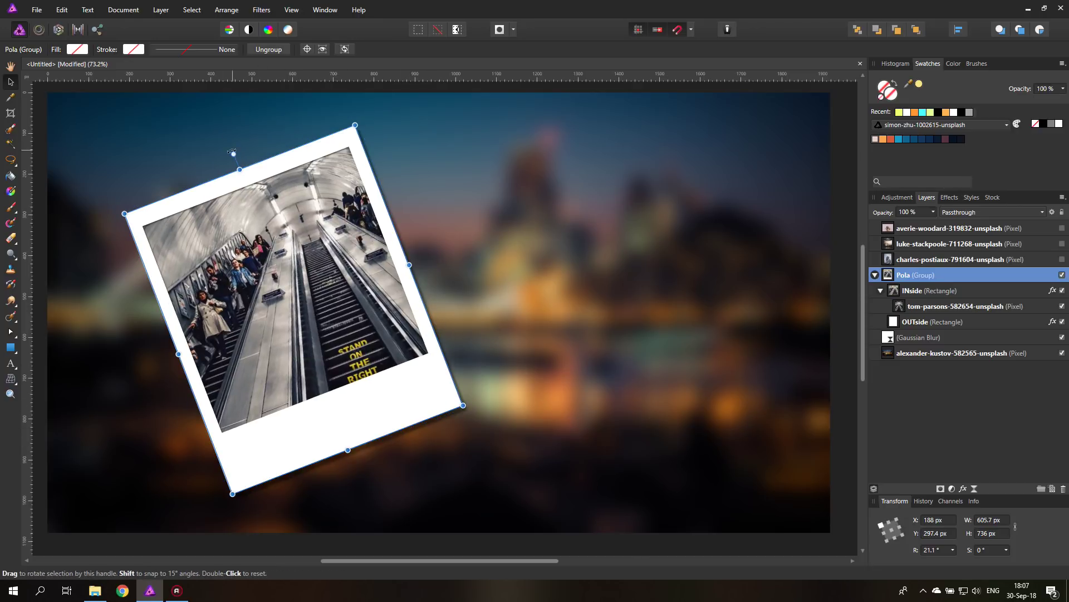
pyautogui.moveTo(233, 154)
pyautogui.mouseDown()
pyautogui.moveTo(257, 142)
pyautogui.moveTo(249, 148)
pyautogui.mouseUp()
pyautogui.moveTo(280, 274); pyautogui.dragTo(227, 244)
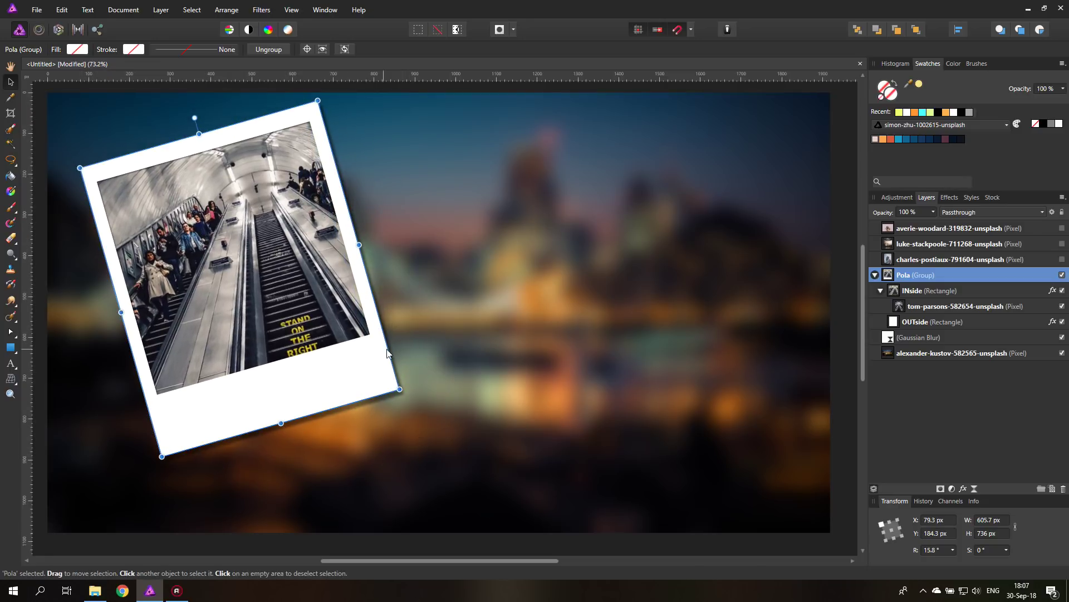
pyautogui.moveTo(399, 389); pyautogui.dragTo(341, 350)
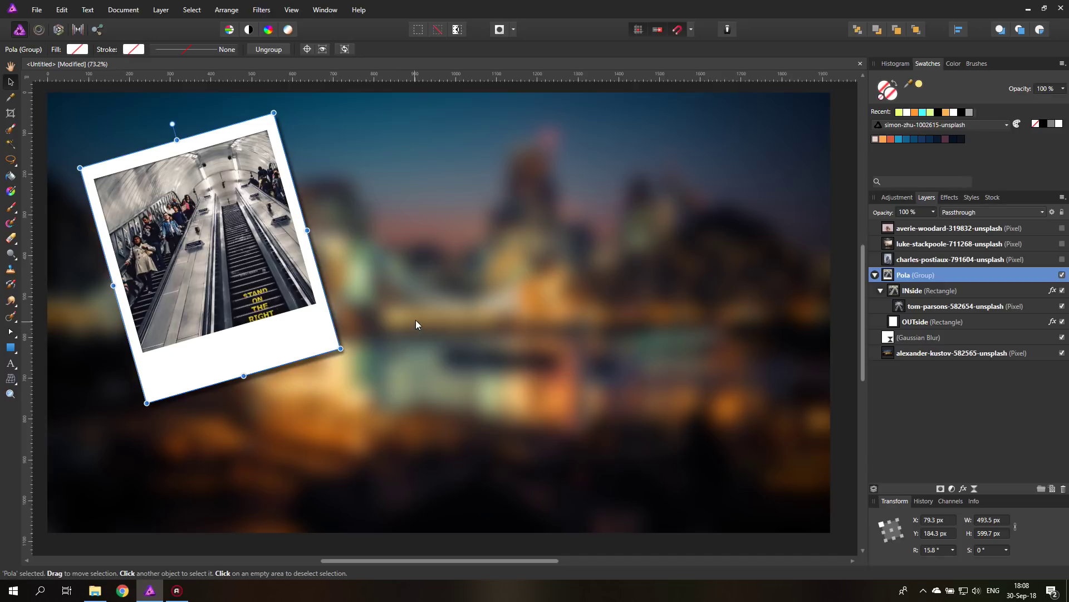
pyautogui.click(1063, 489)
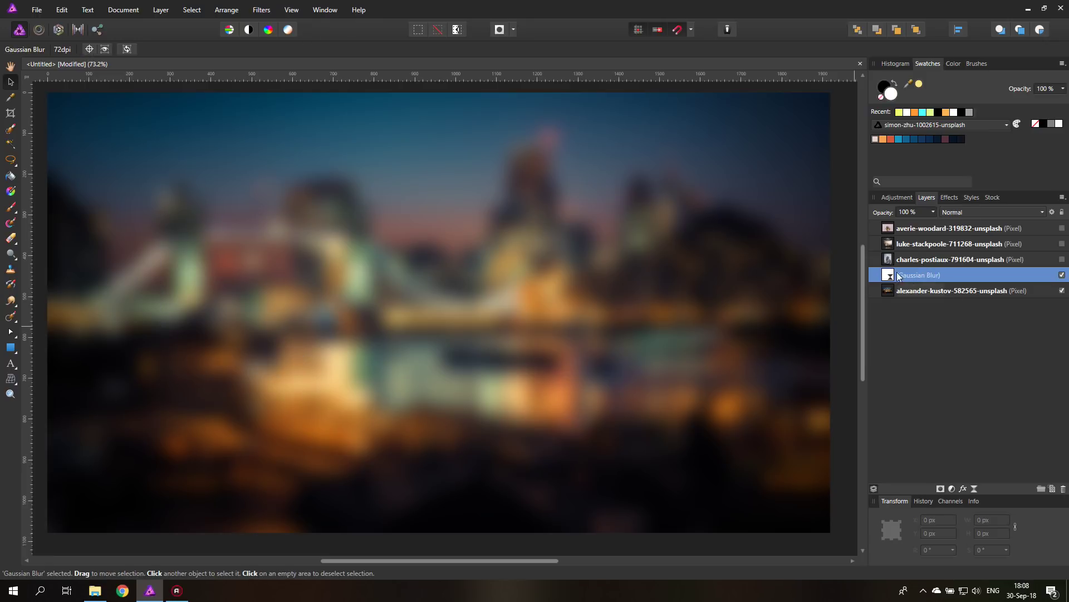
# - Show the averie-woodard portrait layer and slide the photo left to X −825 px
pyautogui.click(887, 230)
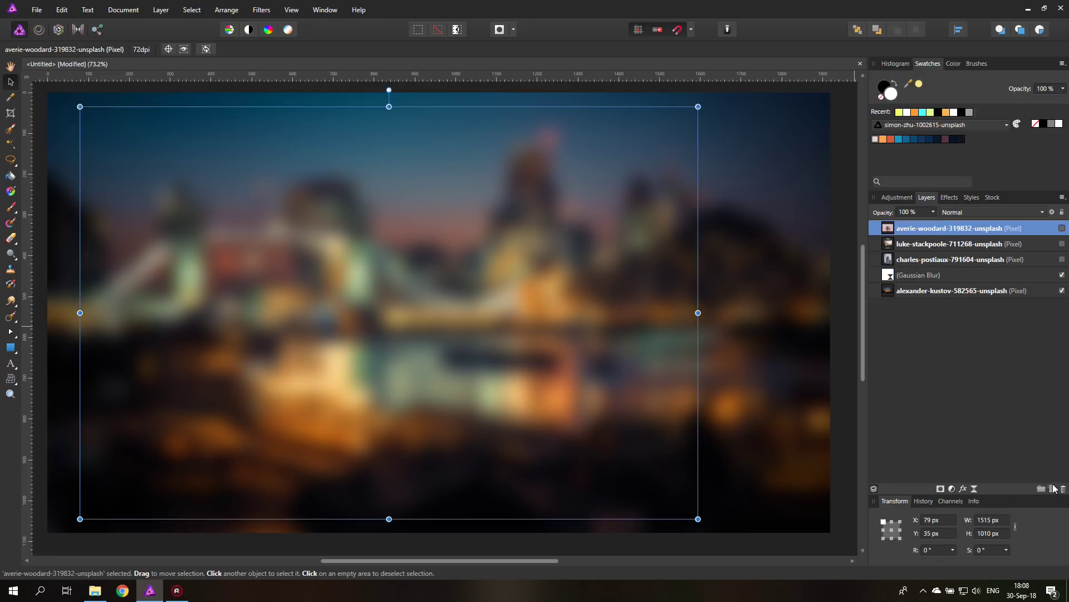
pyautogui.click(1062, 228)
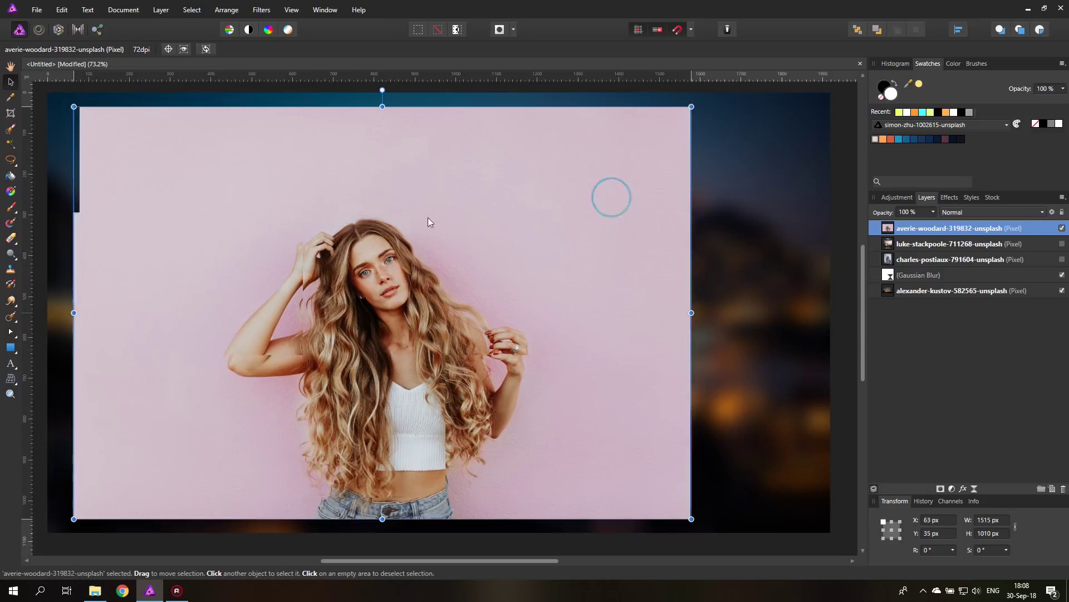
pyautogui.moveTo(613, 200); pyautogui.dragTo(244, 220)
pyautogui.click(13, 349)
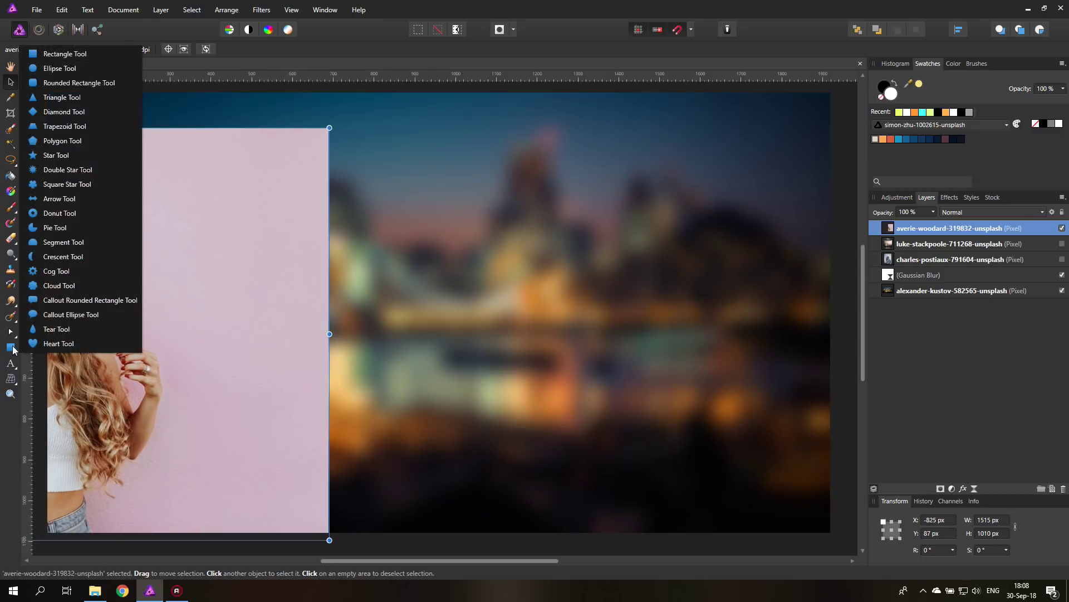
# - Centre the portrait photo and draw a 530 px white circle over its face
pyautogui.click(65, 68)
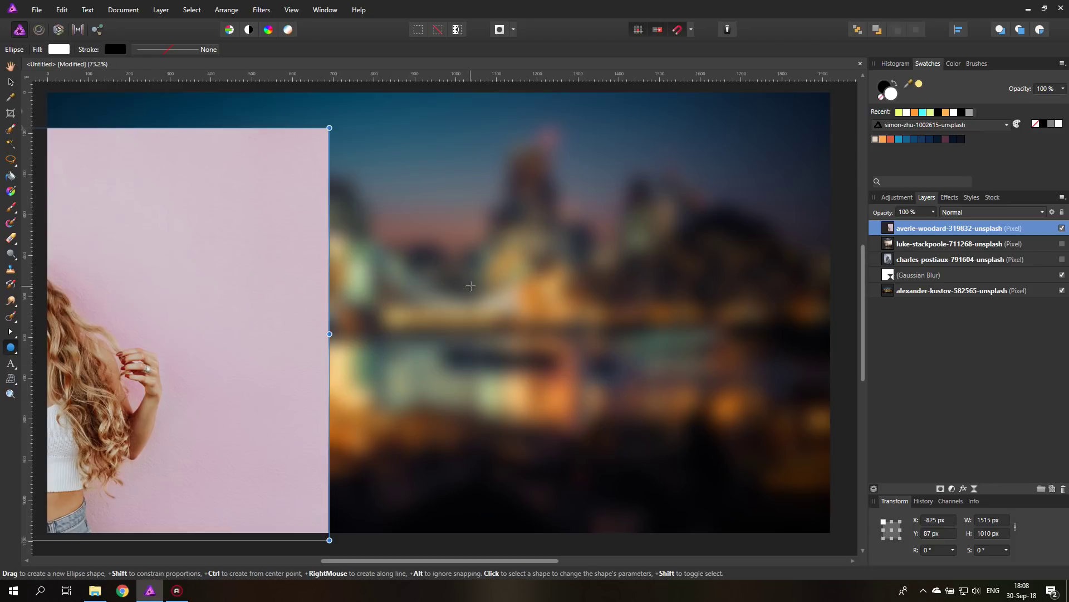
pyautogui.press('v')
pyautogui.moveTo(162, 238); pyautogui.dragTo(582, 221)
pyautogui.click(10, 347)
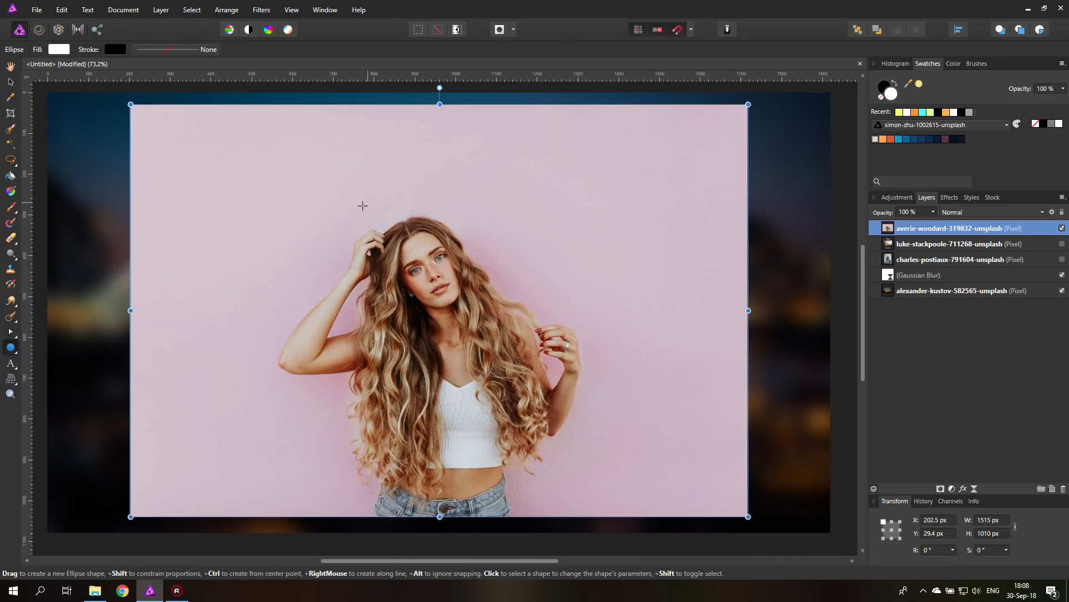
pyautogui.moveTo(319, 178); pyautogui.dragTo(673, 394)
# - Duplicate the white circle and fill the top copy light green
pyautogui.click(58, 50)
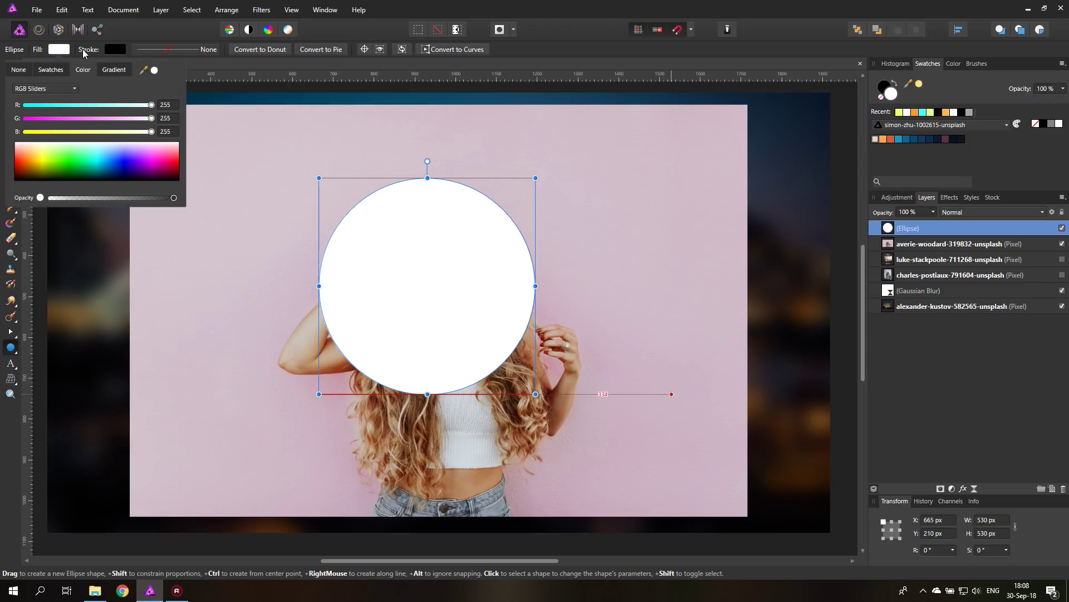
pyautogui.rightClick(889, 232)
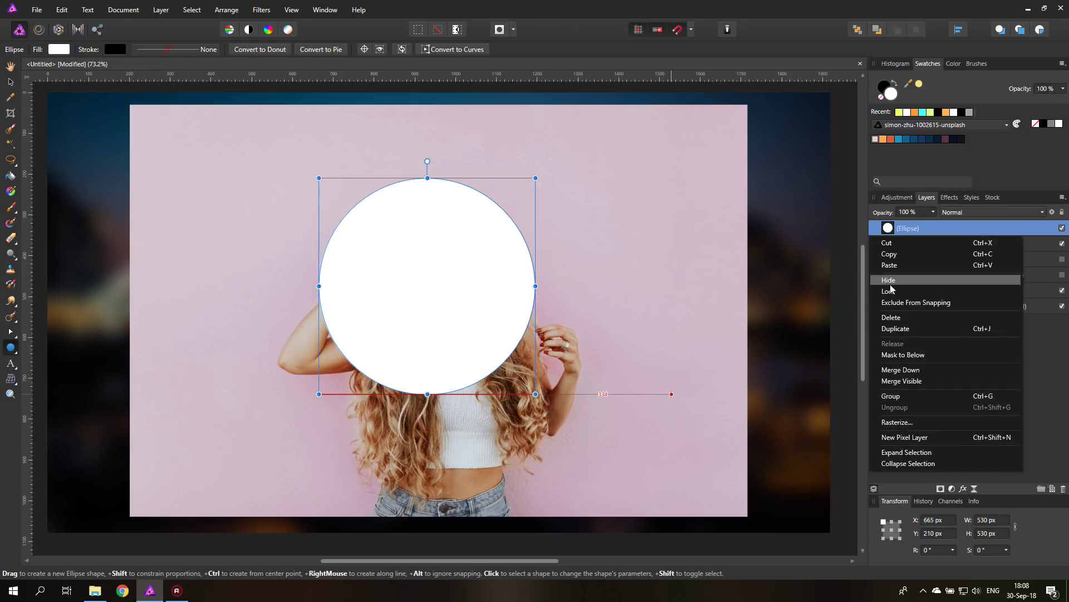
pyautogui.click(895, 329)
pyautogui.click(888, 245)
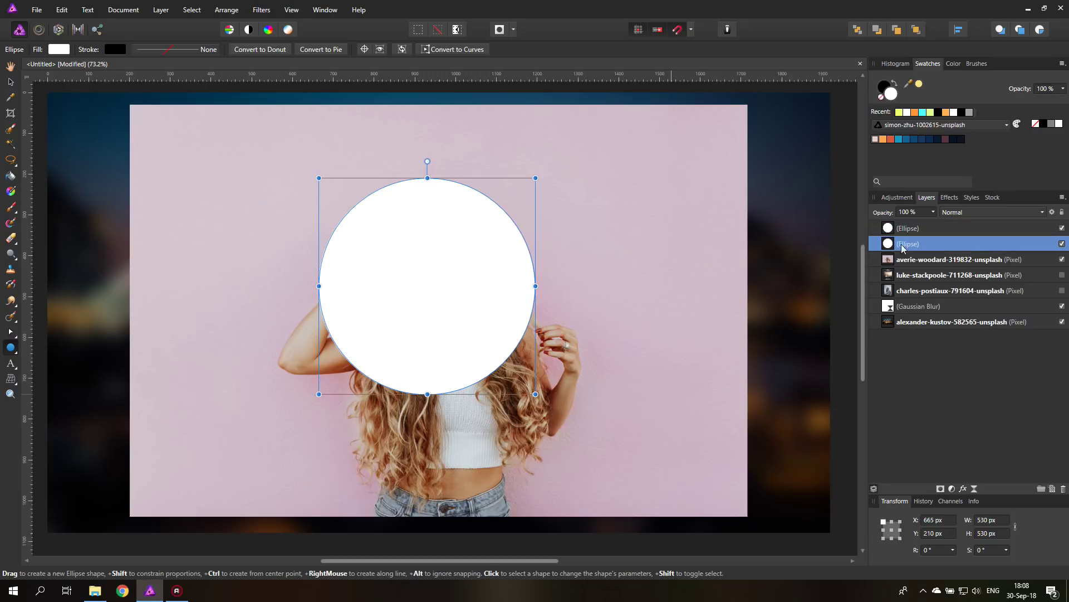
pyautogui.click(890, 228)
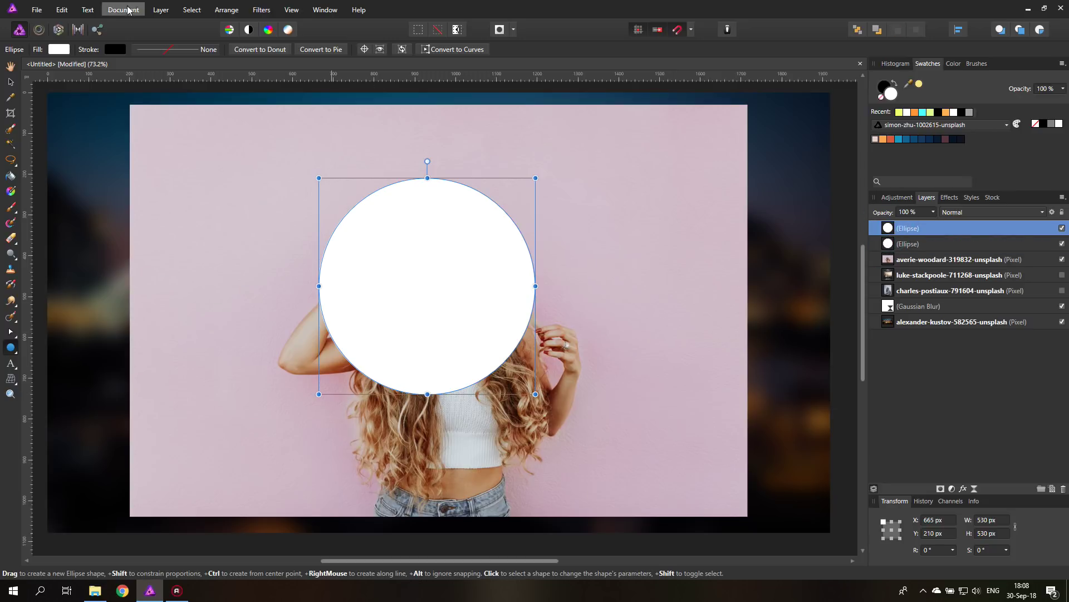
pyautogui.click(56, 51)
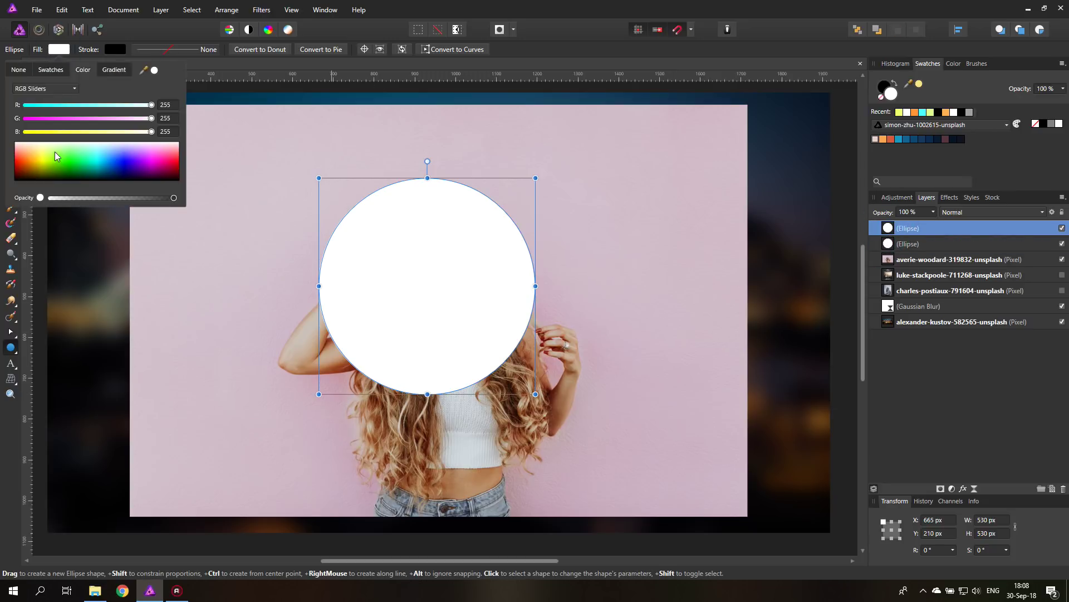
pyautogui.click(54, 156)
pyautogui.click(60, 52)
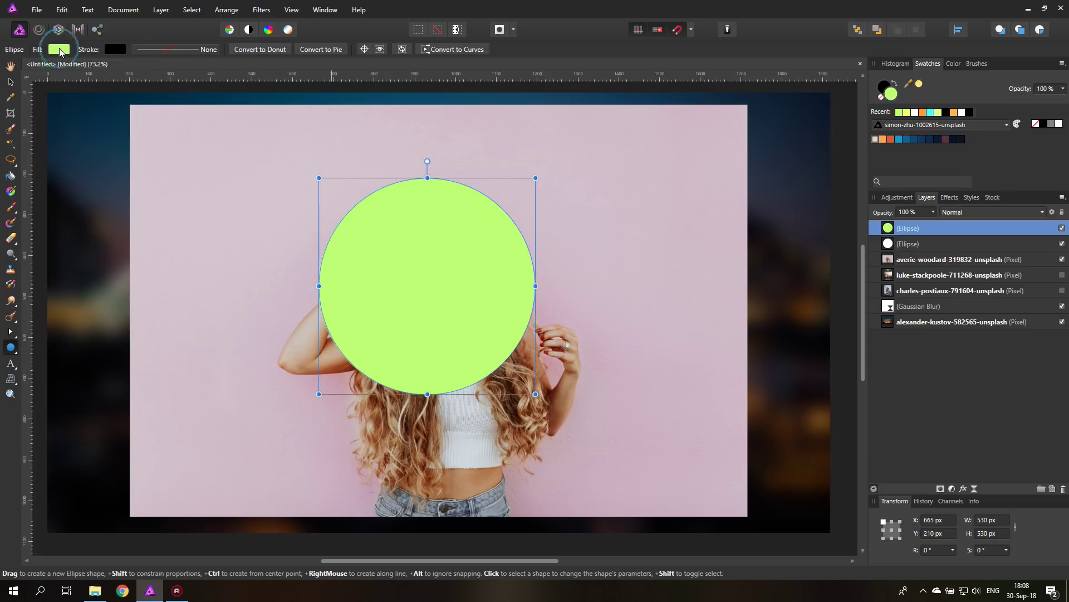
pyautogui.click(898, 245)
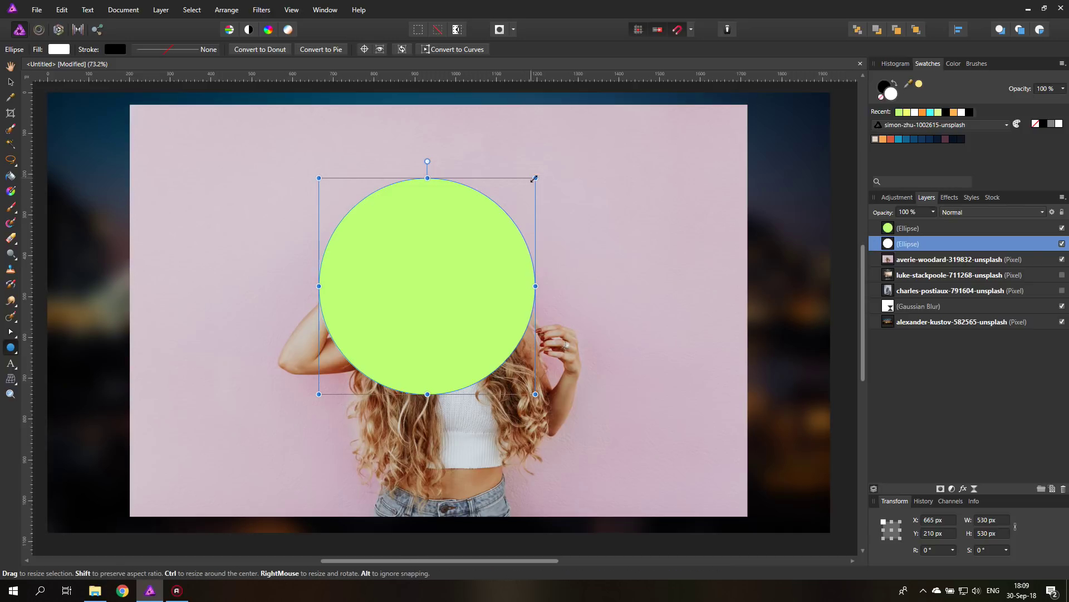
# - Enlarge the lower white circle to 570 px so it rings the lime green circle
pyautogui.moveTo(536, 179); pyautogui.dragTo(544, 172)
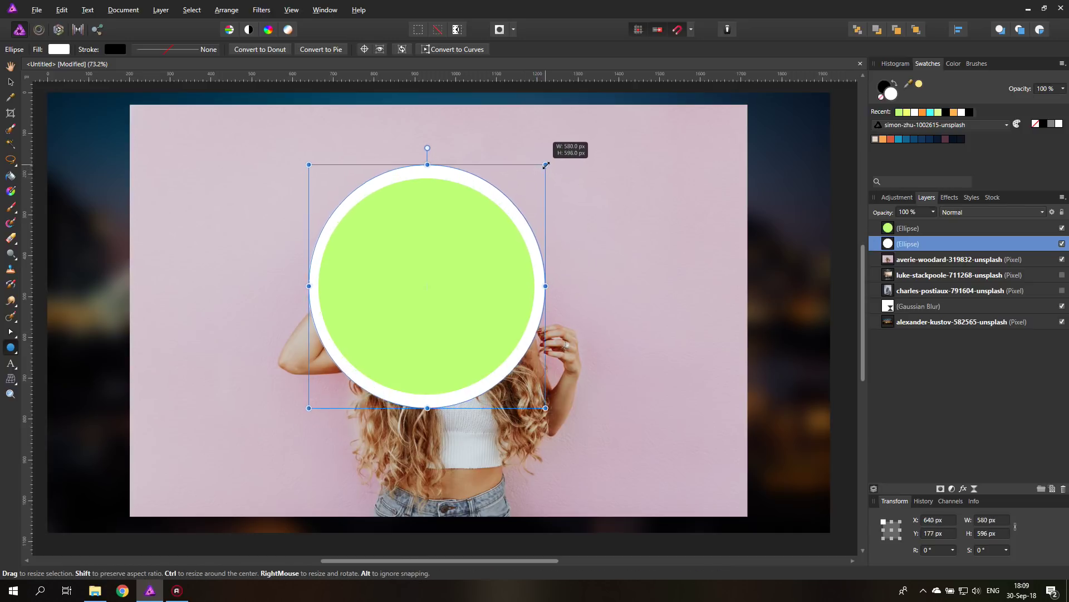
pyautogui.moveTo(546, 165)
pyautogui.mouseDown()
pyautogui.moveTo(555, 166)
pyautogui.moveTo(538, 165)
pyautogui.moveTo(562, 140)
pyautogui.moveTo(536, 165)
pyautogui.mouseUp()
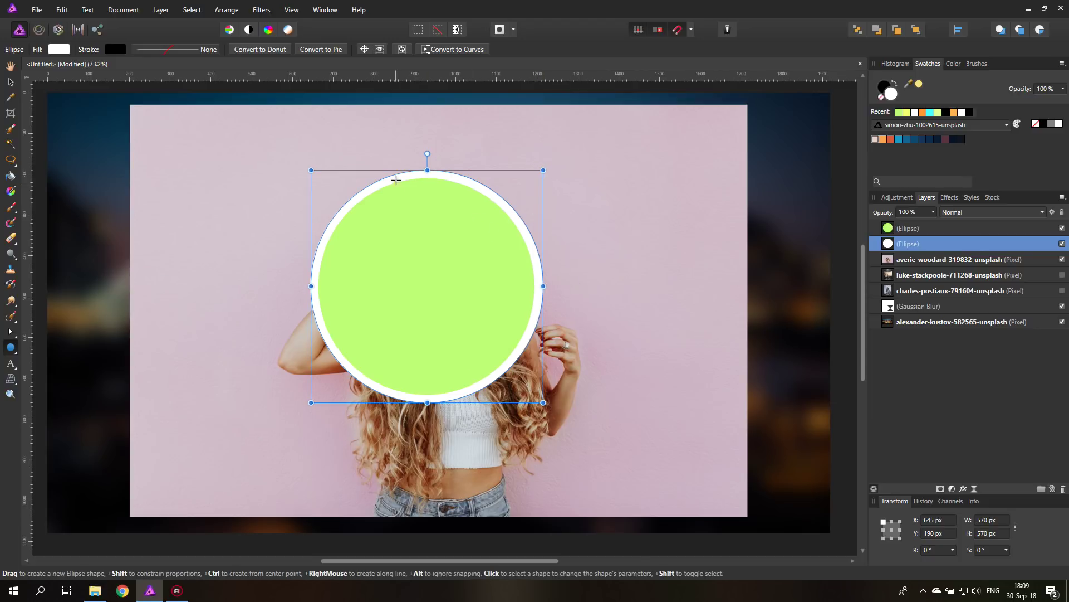
pyautogui.click(10, 82)
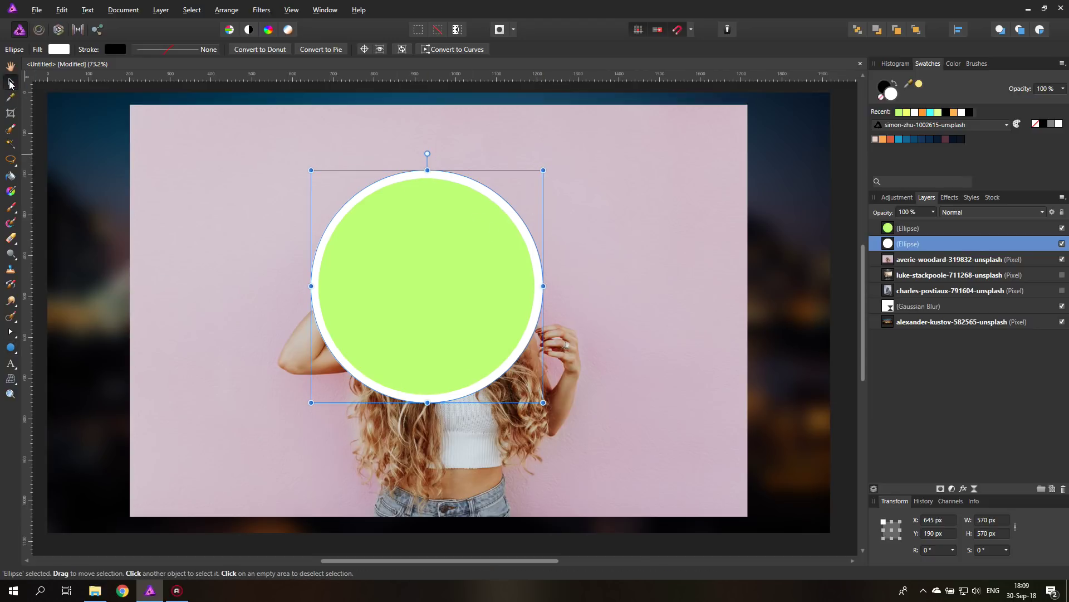
# - Clip the portrait photo inside the green circle and group it with the white ring
pyautogui.click(890, 260)
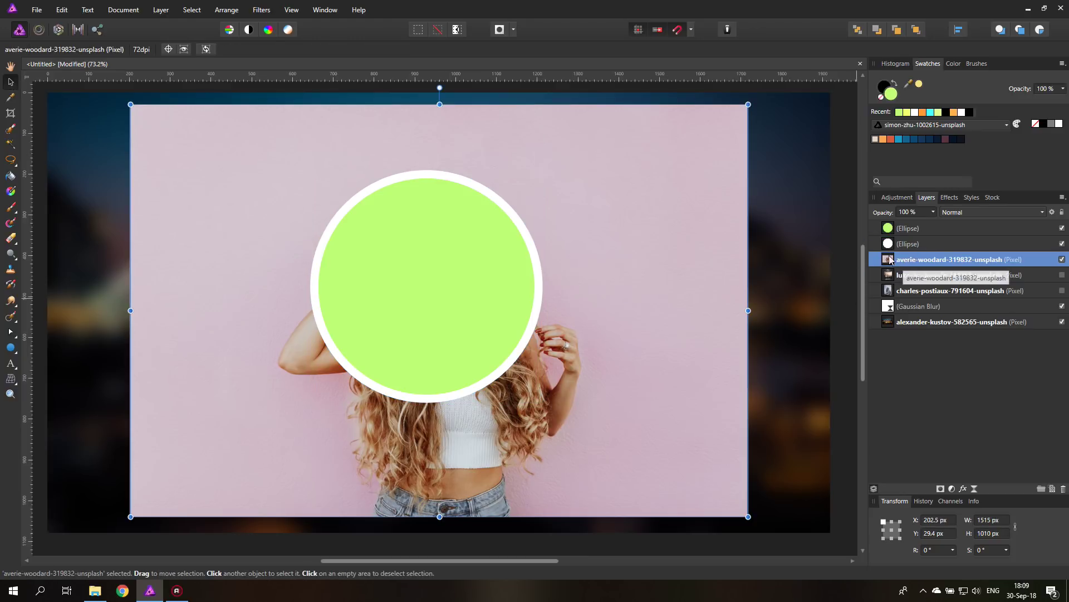
pyautogui.moveTo(892, 260); pyautogui.dragTo(908, 235)
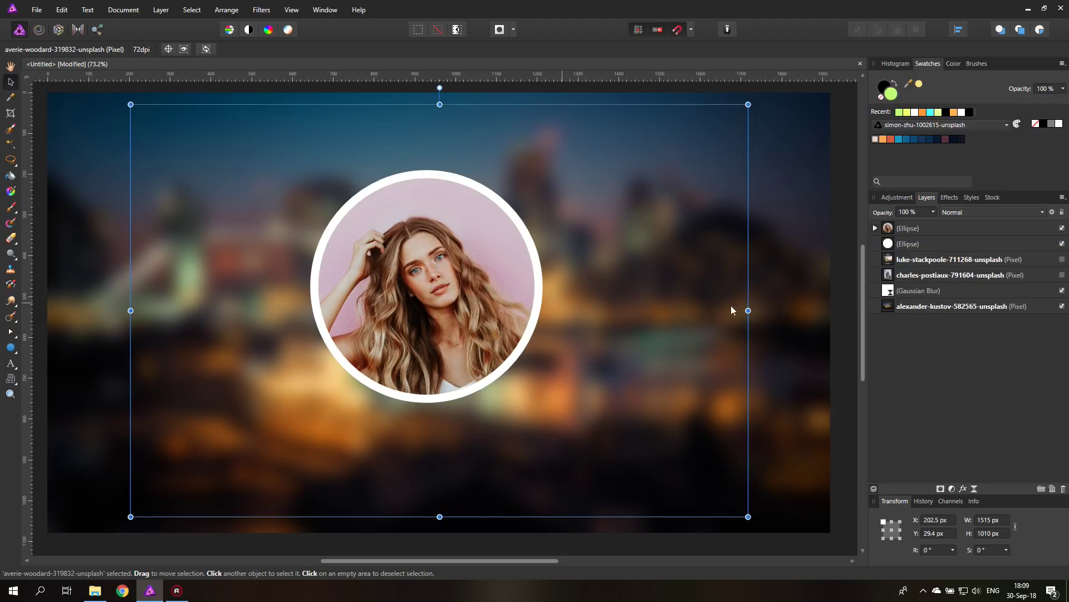
pyautogui.click(888, 234)
pyautogui.keyDown('shift'); pyautogui.click(889, 246); pyautogui.keyUp('shift')
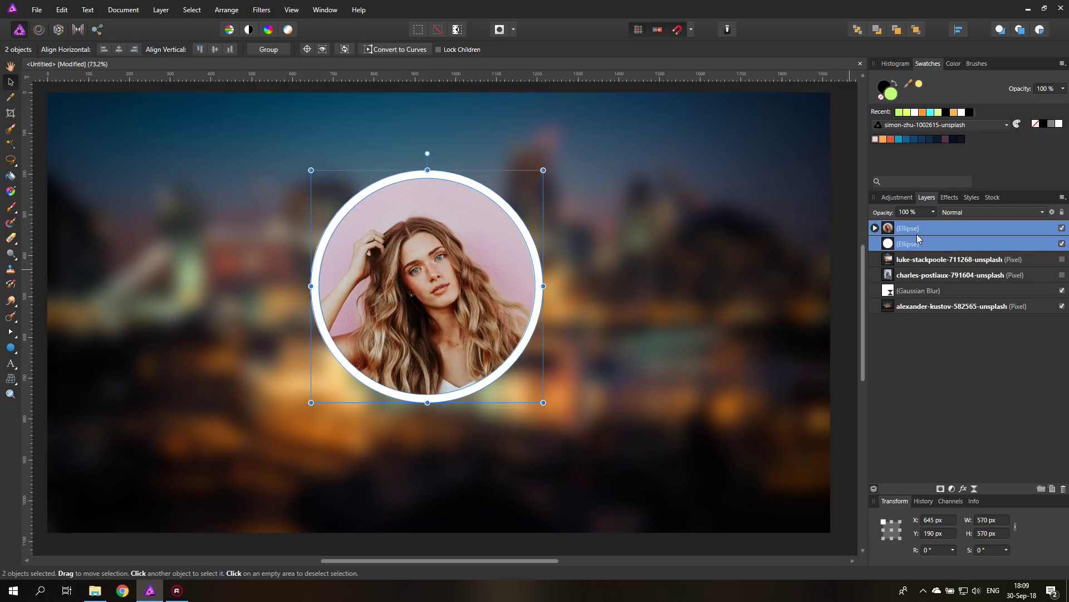
pyautogui.hotkey('ctrl', 'g')
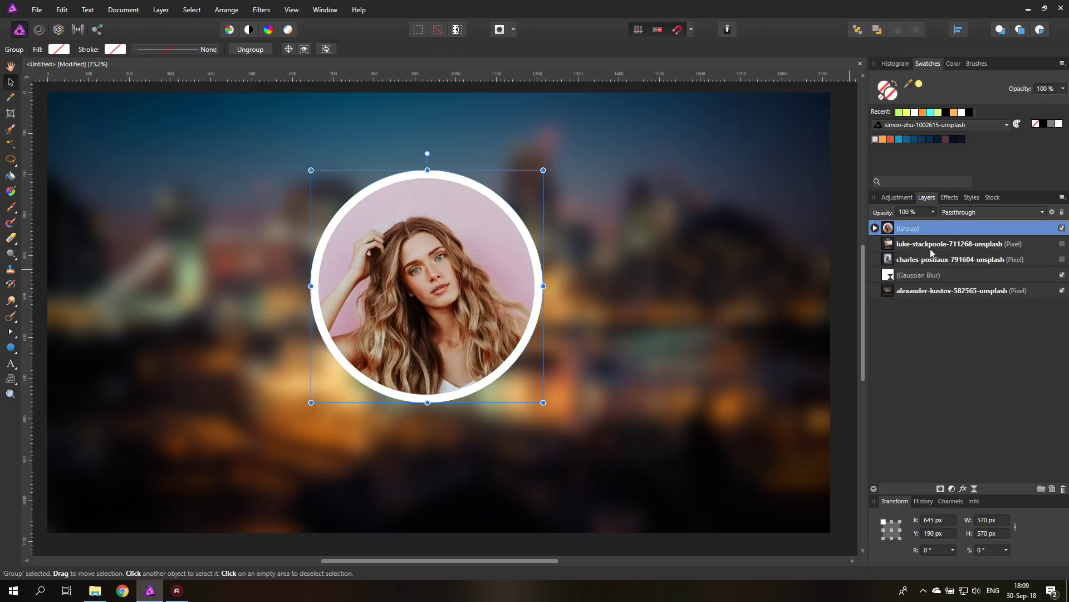
# - Move the framed portrait group to the upper-left area of the canvas
pyautogui.moveTo(465, 290); pyautogui.dragTo(273, 297)
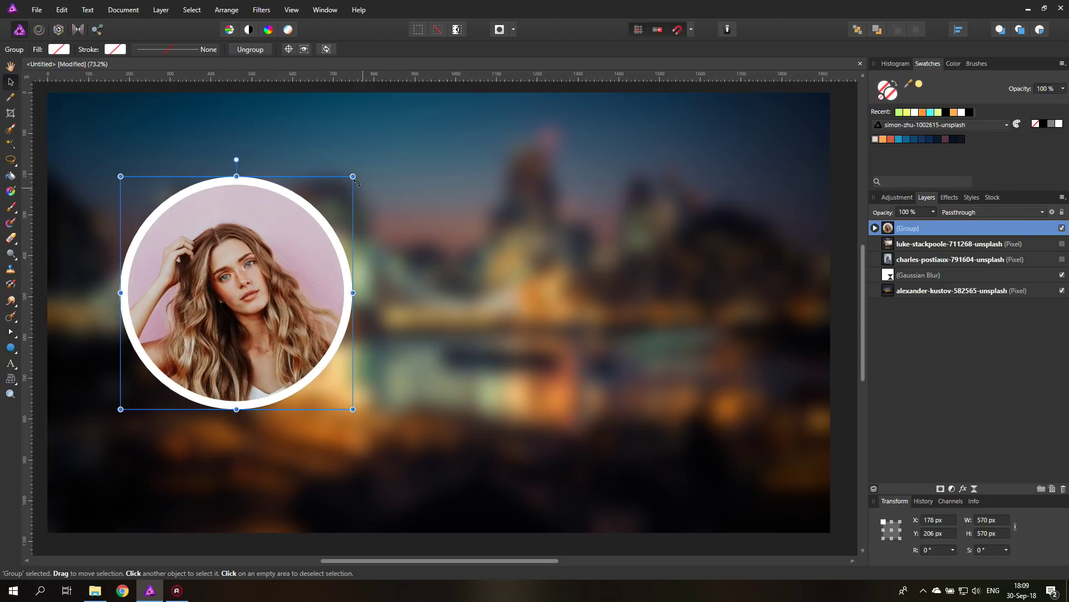
pyautogui.moveTo(236, 159); pyautogui.dragTo(278, 166)
pyautogui.hotkey('ctrl', 'z')
pyautogui.moveTo(257, 289); pyautogui.dragTo(239, 261)
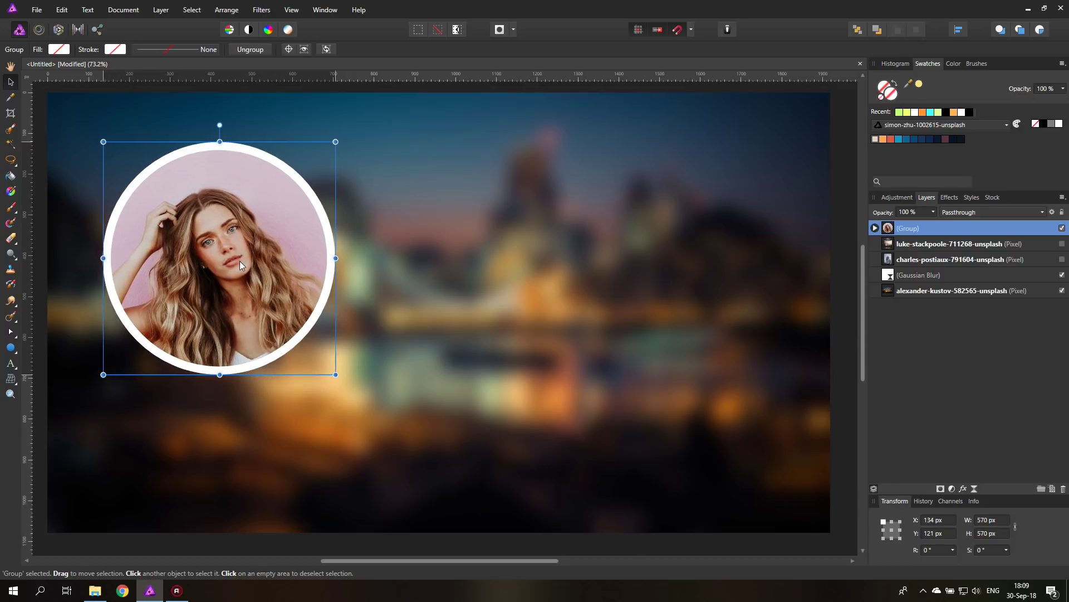
# - Add two-line text right of the portrait: the artist's name, then 'was in London'
pyautogui.click(9, 363)
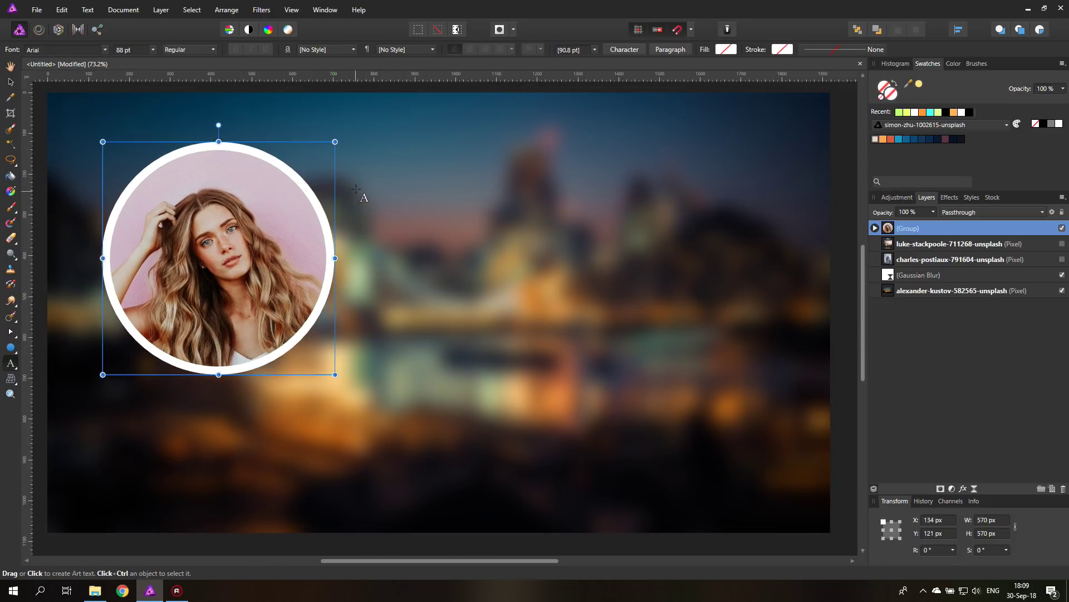
pyautogui.moveTo(352, 188); pyautogui.dragTo(395, 213)
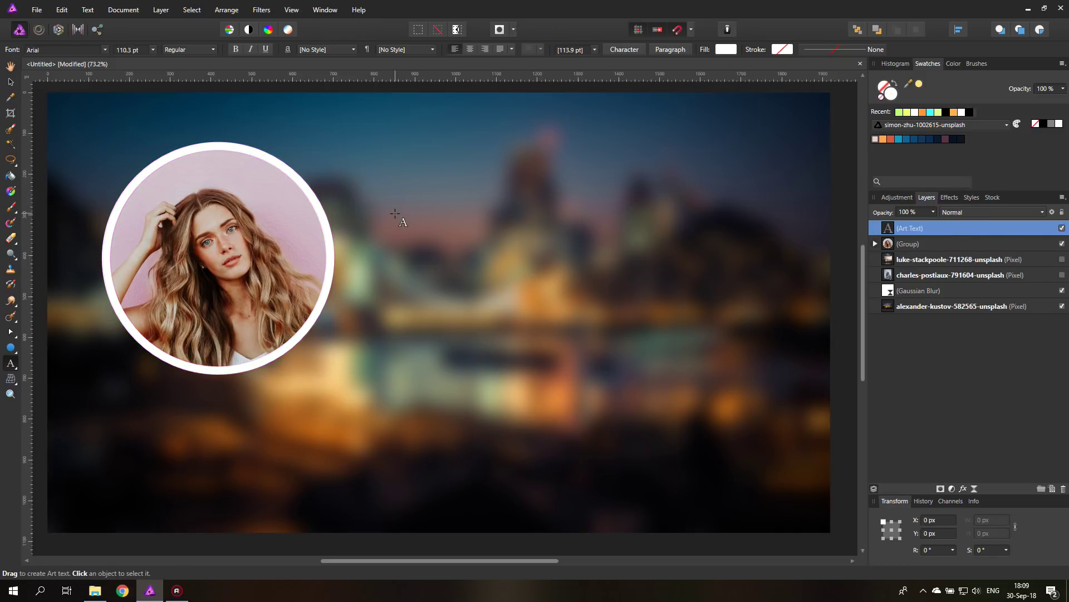
pyautogui.write('Artist Maria')
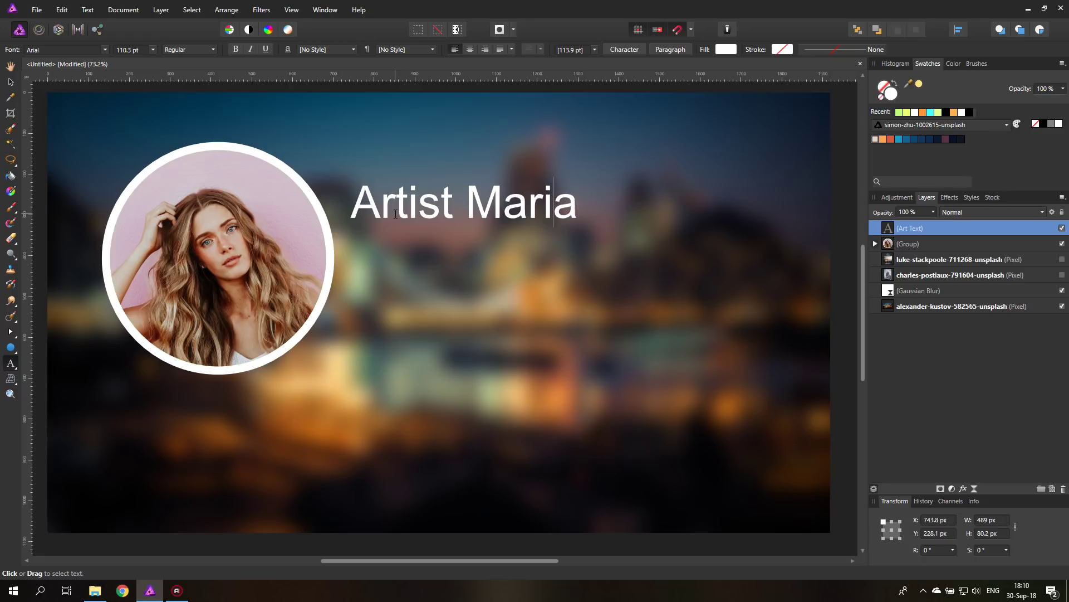
pyautogui.press('Return')
pyautogui.write('was in L')
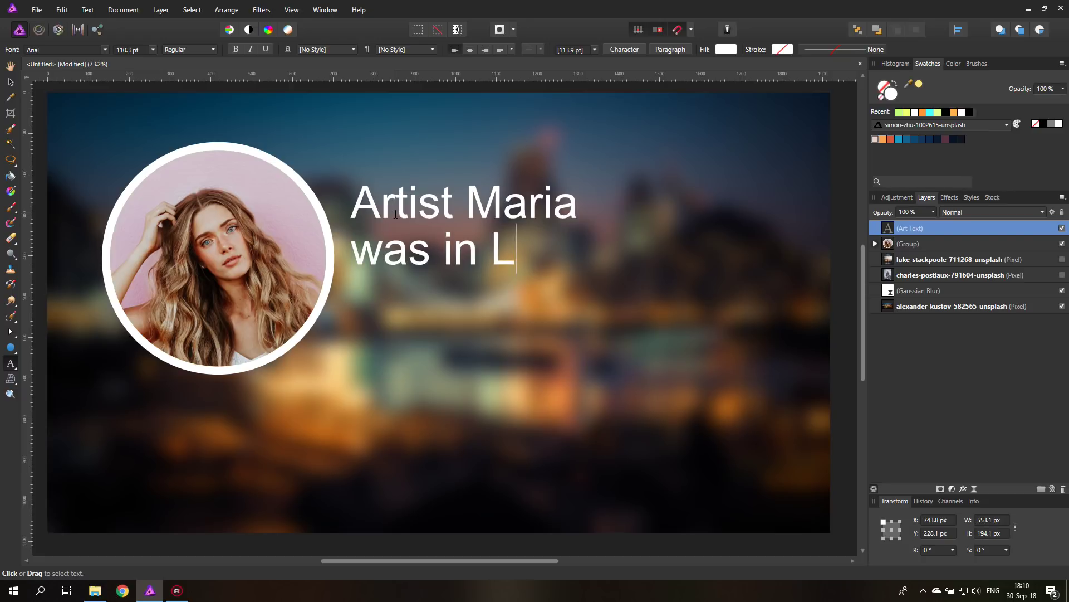
pyautogui.write('ondon')
pyautogui.press('Escape')
# - Move the text down level with the portrait and deselect it
pyautogui.click(10, 82)
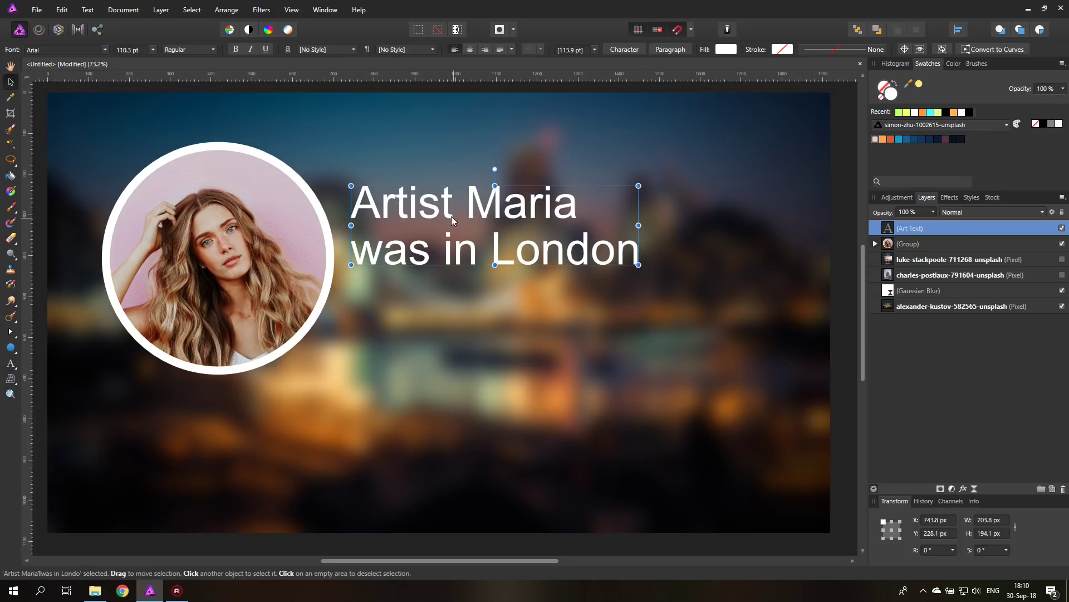
pyautogui.moveTo(450, 218); pyautogui.dragTo(448, 242)
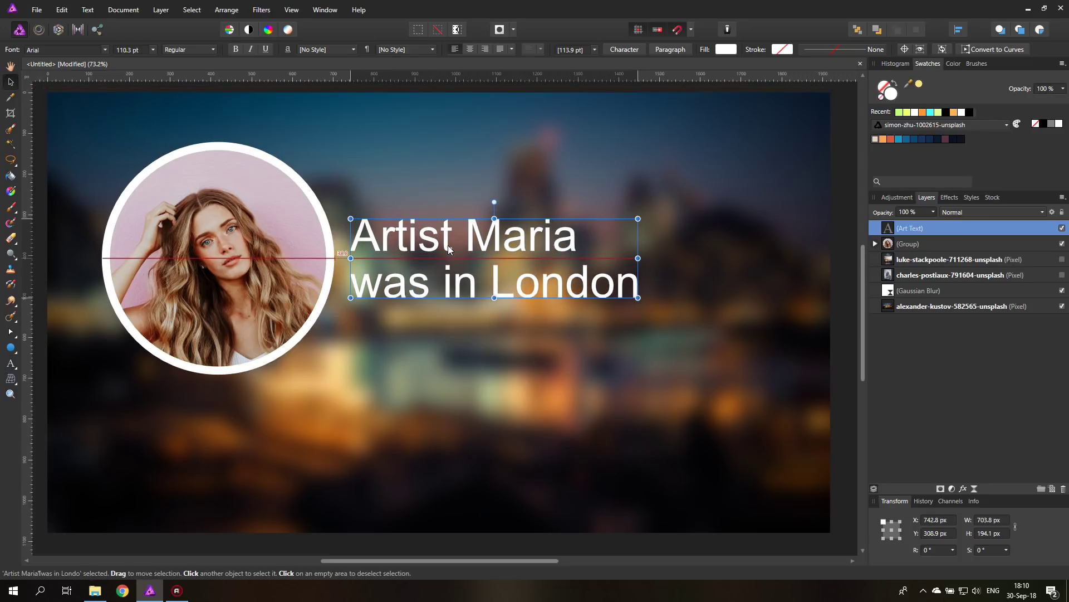
pyautogui.click(853, 262)
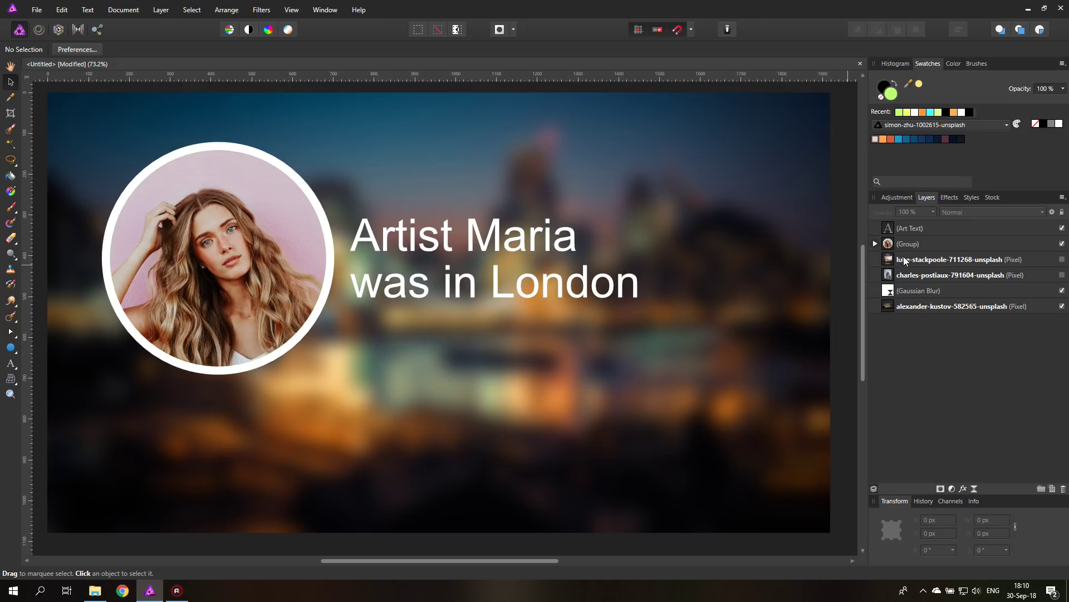
# - Select the Art Text and portrait group together and shift them right and down toward the centre
pyautogui.click(889, 230)
pyautogui.keyDown('shift'); pyautogui.click(890, 245); pyautogui.keyUp('shift')
pyautogui.moveTo(281, 265); pyautogui.dragTo(376, 311)
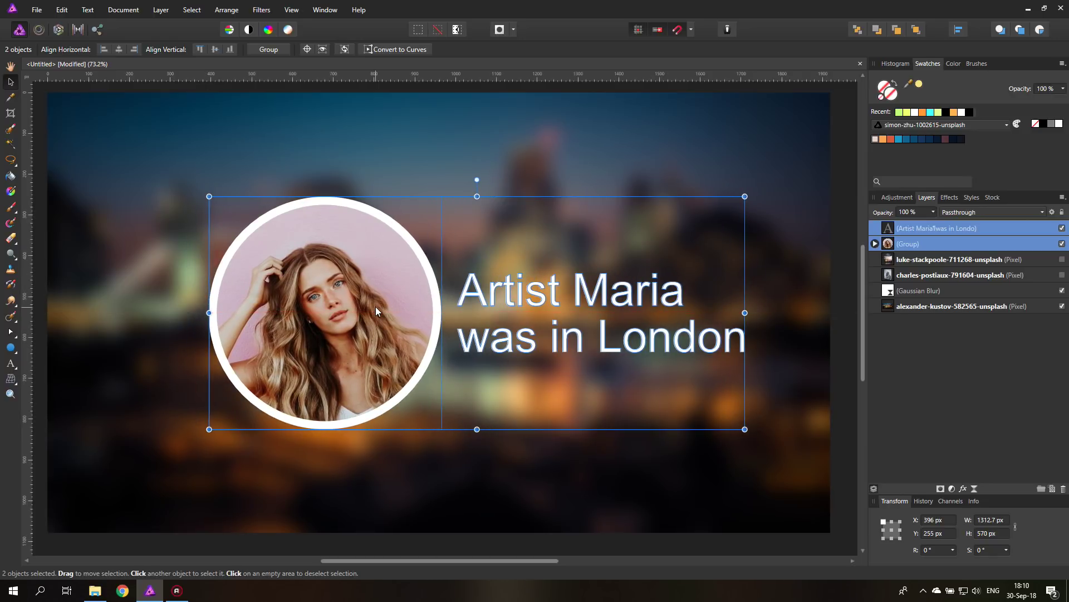